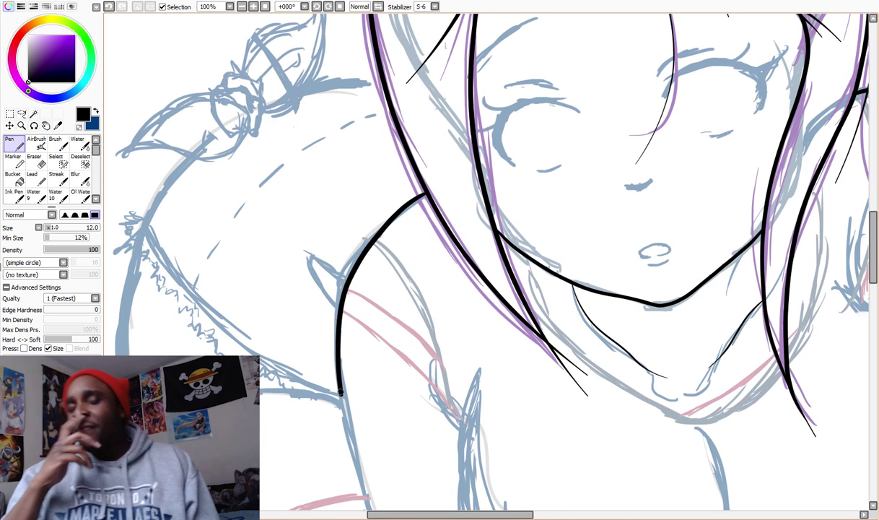
Step: Ink the curved hem of the shorts and the jagged frayed edge beneath it, using a size 5 pen for the fray
{"action": "scroll", "coordinate": [483, 276], "scroll_direction": "down", "scroll_amount": 5}
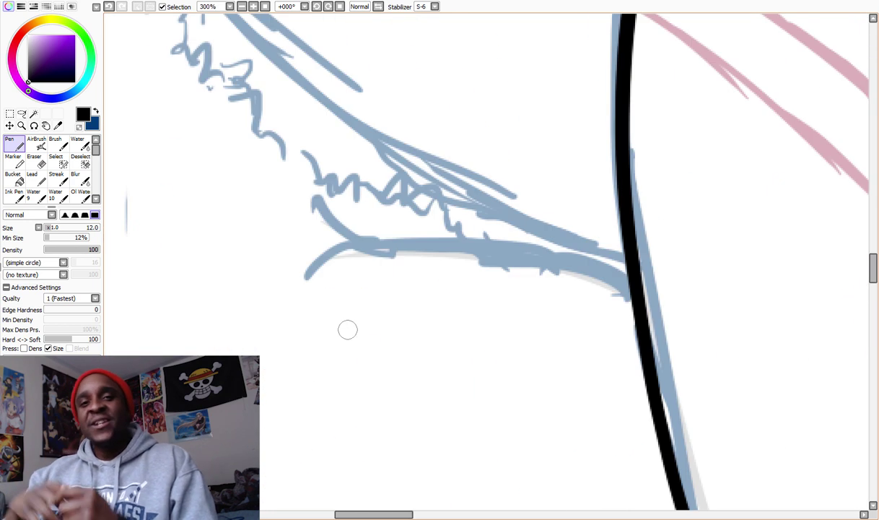
{"action": "left_click_drag", "start_coordinate": [314, 192], "coordinate": [579, 252]}
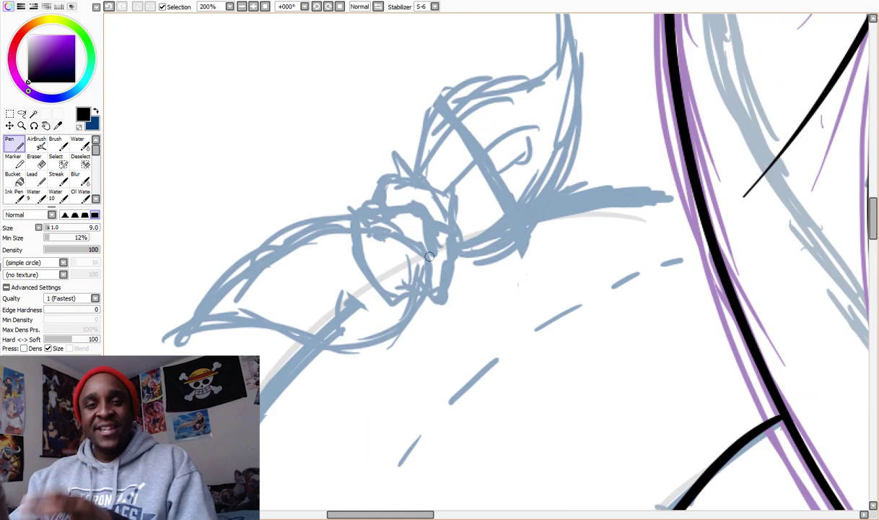
{"action": "mouse_move", "coordinate": [408, 243]}
{"action": "left_mouse_down"}
{"action": "mouse_move", "coordinate": [244, 315]}
{"action": "mouse_move", "coordinate": [188, 318]}
{"action": "mouse_move", "coordinate": [415, 243]}
{"action": "left_mouse_up"}
{"action": "scroll", "coordinate": [415, 243], "scroll_direction": "up", "scroll_amount": 3}
{"action": "left_click_drag", "start_coordinate": [406, 298], "coordinate": [564, 140]}
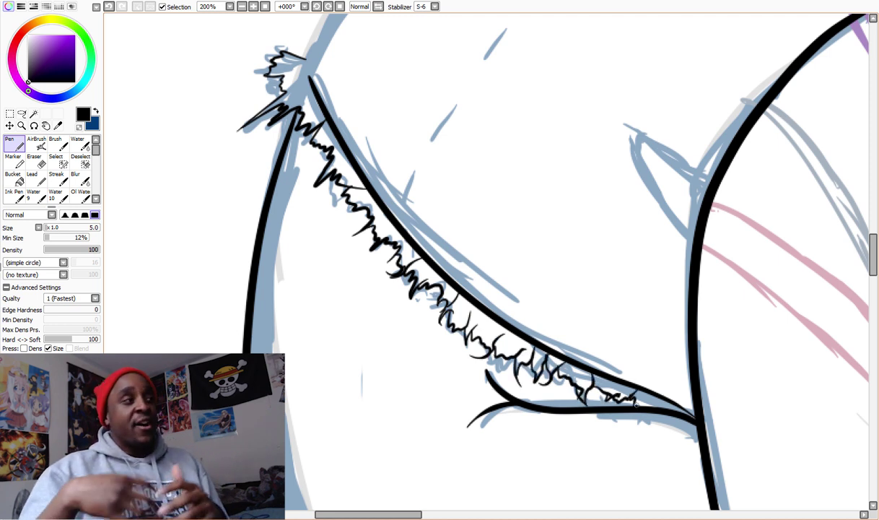
Step: Ink the loops of the bow on the waistband and the back line running to the hair with the pen at size 9
{"action": "scroll", "coordinate": [660, 356], "scroll_direction": "up", "scroll_amount": 5}
{"action": "left_click_drag", "start_coordinate": [589, 309], "coordinate": [649, 292]}
{"action": "scroll", "coordinate": [549, 317], "scroll_direction": "down", "scroll_amount": 3}
{"action": "left_click_drag", "start_coordinate": [585, 141], "coordinate": [434, 347]}
{"action": "scroll", "coordinate": [538, 352], "scroll_direction": "up", "scroll_amount": 2}
{"action": "left_click_drag", "start_coordinate": [505, 339], "coordinate": [834, 311]}
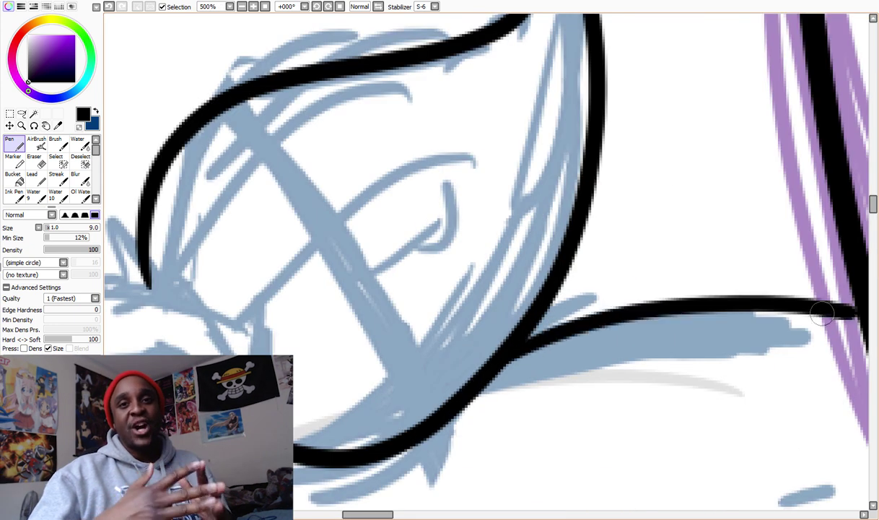
Step: Reduce the pen to size 7 and ink the bow's wrinkled knot and the crease lines of its loops
{"action": "scroll", "coordinate": [834, 311], "scroll_direction": "down", "scroll_amount": 6}
{"action": "scroll", "coordinate": [422, 269], "scroll_direction": "up", "scroll_amount": 5}
{"action": "key", "text": "bracketleft"}
{"action": "key", "text": "bracketleft"}
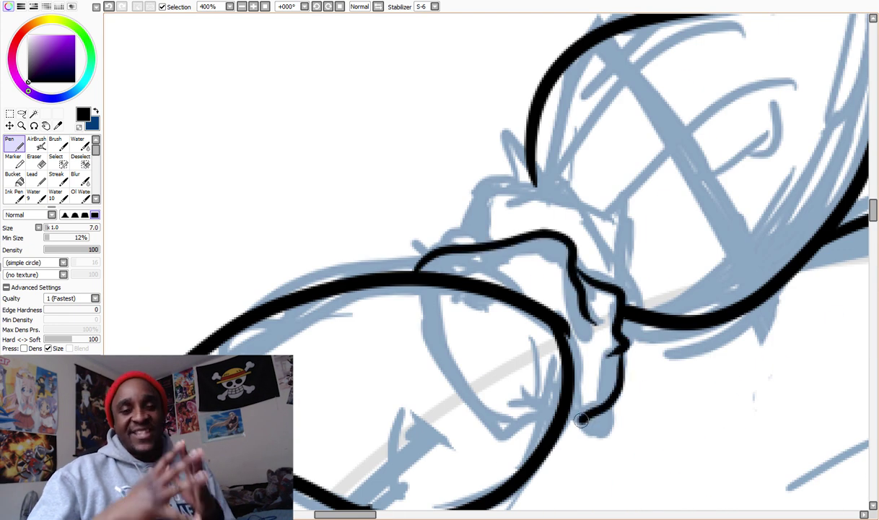
{"action": "scroll", "coordinate": [641, 294], "scroll_direction": "down", "scroll_amount": 5}
{"action": "scroll", "coordinate": [510, 317], "scroll_direction": "up", "scroll_amount": 3}
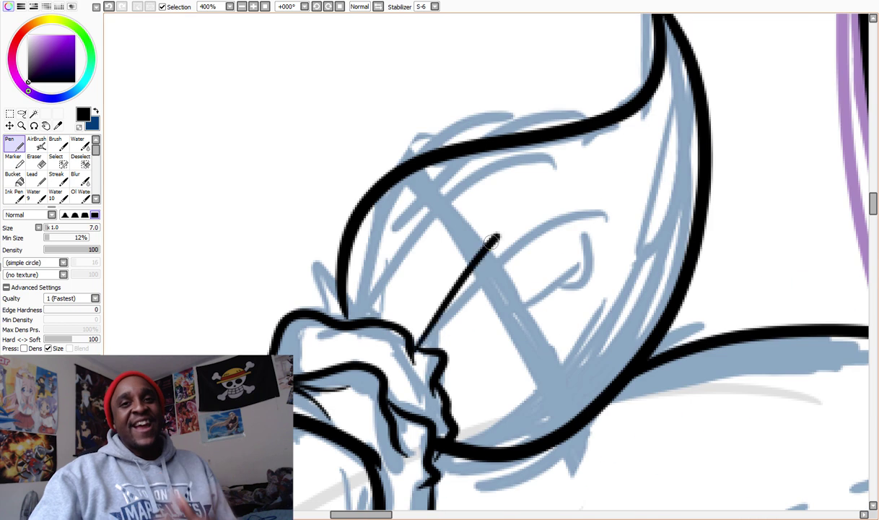
Step: Raise the pen size to 9 and ink the curved top edge of the striped stocking over the pink guide
{"action": "scroll", "coordinate": [363, 352], "scroll_direction": "down", "scroll_amount": 4}
{"action": "scroll", "coordinate": [396, 378], "scroll_direction": "up", "scroll_amount": 4}
{"action": "key", "text": "bracketright"}
{"action": "key", "text": "bracketright"}
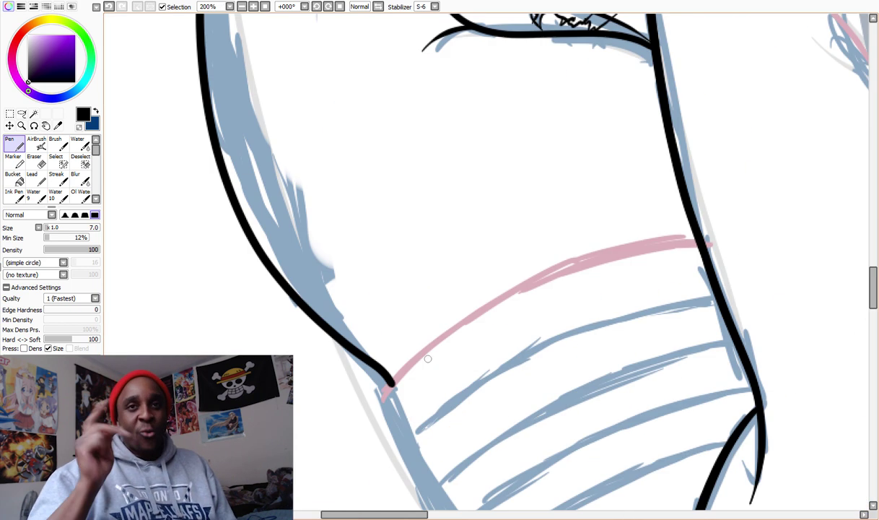
{"action": "key", "text": "ctrl+z"}
{"action": "left_click_drag", "start_coordinate": [390, 381], "coordinate": [683, 242]}
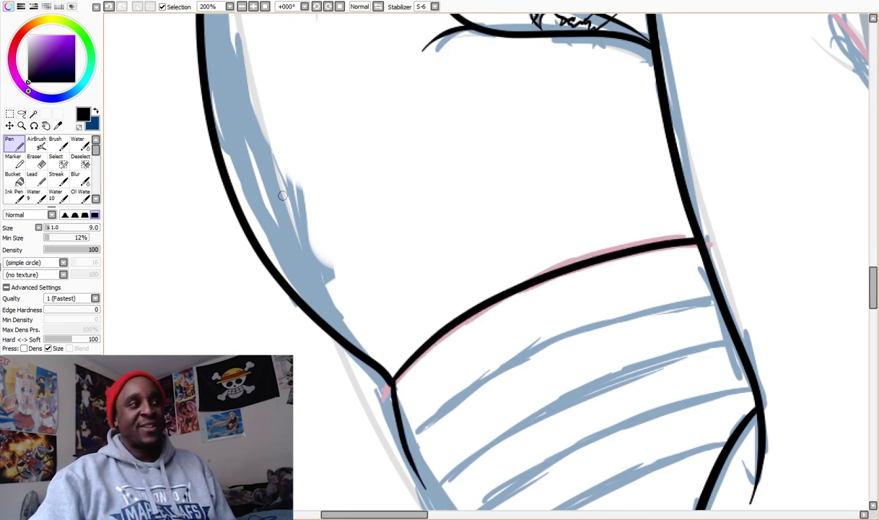
Step: Ink the remaining leg and waist contours, and the far shoulder's curve down to the raised hand
{"action": "scroll", "coordinate": [426, 491], "scroll_direction": "down", "scroll_amount": 1}
{"action": "mouse_move", "coordinate": [291, 134]}
{"action": "left_mouse_down"}
{"action": "mouse_move", "coordinate": [422, 375]}
{"action": "mouse_move", "coordinate": [397, 340]}
{"action": "mouse_move", "coordinate": [540, 491]}
{"action": "left_mouse_up"}
{"action": "key", "text": "ctrl+z"}
{"action": "key", "text": "ctrl+z"}
{"action": "scroll", "coordinate": [505, 433], "scroll_direction": "down", "scroll_amount": 3}
{"action": "scroll", "coordinate": [567, 145], "scroll_direction": "up", "scroll_amount": 3}
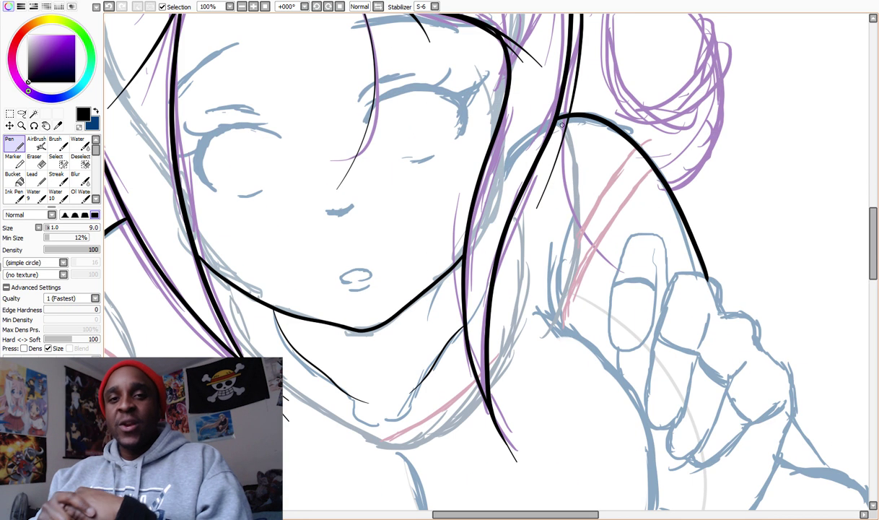
Step: Ink the inner sleeve line of the near arm and the paired stripes across both shoulders over the pink guides
{"action": "scroll", "coordinate": [506, 289], "scroll_direction": "down", "scroll_amount": 2}
{"action": "scroll", "coordinate": [404, 216], "scroll_direction": "up", "scroll_amount": 3}
{"action": "left_click_drag", "start_coordinate": [329, 101], "coordinate": [401, 206]}
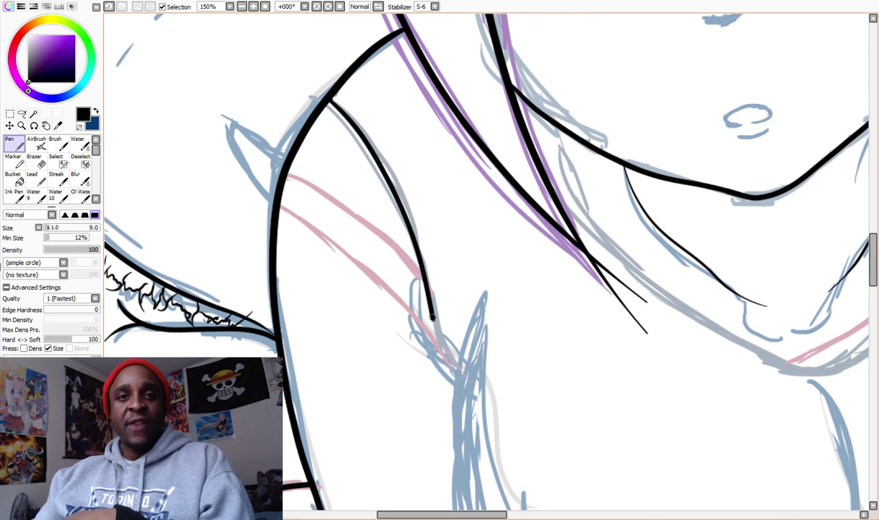
{"action": "scroll", "coordinate": [280, 205], "scroll_direction": "down", "scroll_amount": 3}
{"action": "scroll", "coordinate": [550, 235], "scroll_direction": "up", "scroll_amount": 3}
{"action": "scroll", "coordinate": [547, 225], "scroll_direction": "down", "scroll_amount": 2}
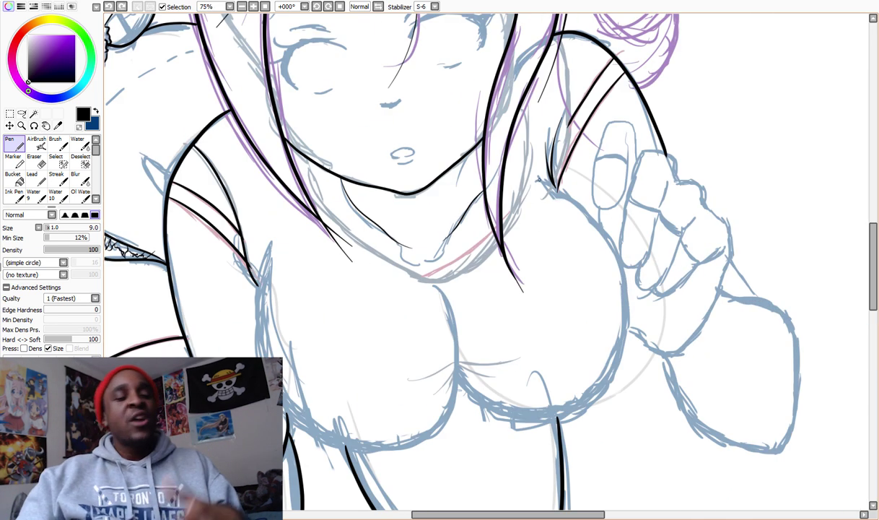
Step: Ink the rounded chest contours from the armpit to the centre line with the pen at size 10
{"action": "scroll", "coordinate": [566, 197], "scroll_direction": "up", "scroll_amount": 1}
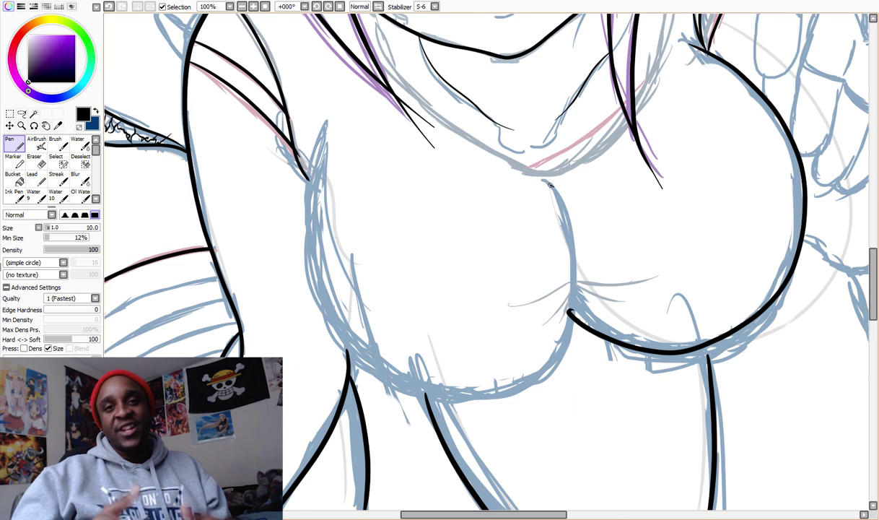
{"action": "scroll", "coordinate": [658, 259], "scroll_direction": "up", "scroll_amount": 4}
{"action": "scroll", "coordinate": [549, 260], "scroll_direction": "down", "scroll_amount": 5}
{"action": "scroll", "coordinate": [505, 281], "scroll_direction": "up", "scroll_amount": 3}
Step: Ink the neckline curve beneath the chin with the pen at size 10, and reduce the pen to size 6 for its fine inner lines
{"action": "left_click_drag", "start_coordinate": [639, 267], "coordinate": [503, 281]}
{"action": "scroll", "coordinate": [505, 272], "scroll_direction": "down", "scroll_amount": 3}
{"action": "scroll", "coordinate": [491, 238], "scroll_direction": "up", "scroll_amount": 3}
{"action": "scroll", "coordinate": [472, 213], "scroll_direction": "down", "scroll_amount": 2}
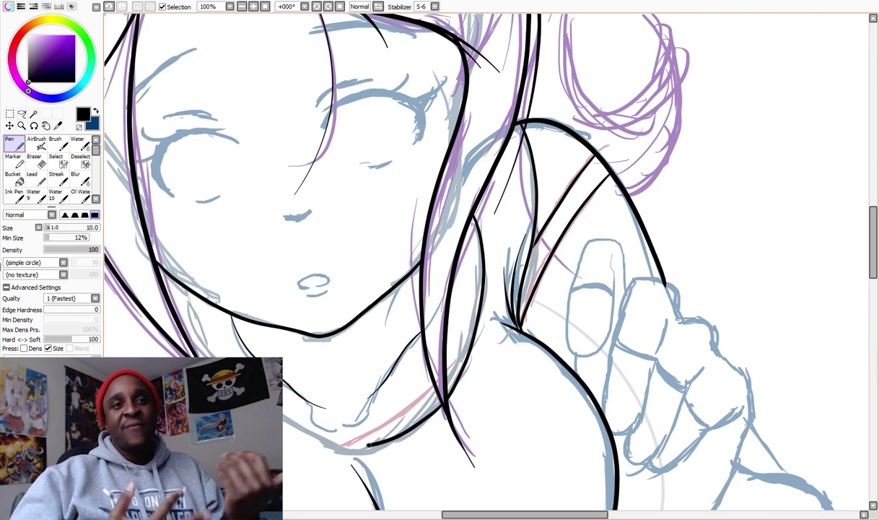
{"action": "scroll", "coordinate": [434, 413], "scroll_direction": "down", "scroll_amount": 3}
{"action": "scroll", "coordinate": [524, 211], "scroll_direction": "up", "scroll_amount": 5}
{"action": "key", "text": "bracketleft"}
{"action": "key", "text": "bracketleft"}
{"action": "key", "text": "bracketleft"}
{"action": "key", "text": "bracketleft"}
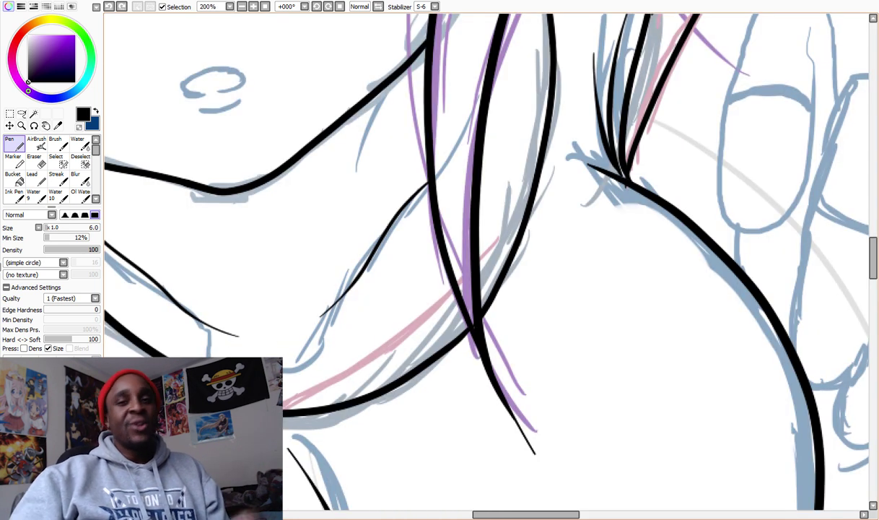
Step: Draw curved stripes across the stocking below its top edge with the linework Curve tool, following the blue guides
{"action": "scroll", "coordinate": [505, 260], "scroll_direction": "down", "scroll_amount": 3}
{"action": "scroll", "coordinate": [505, 260], "scroll_direction": "up", "scroll_amount": 3}
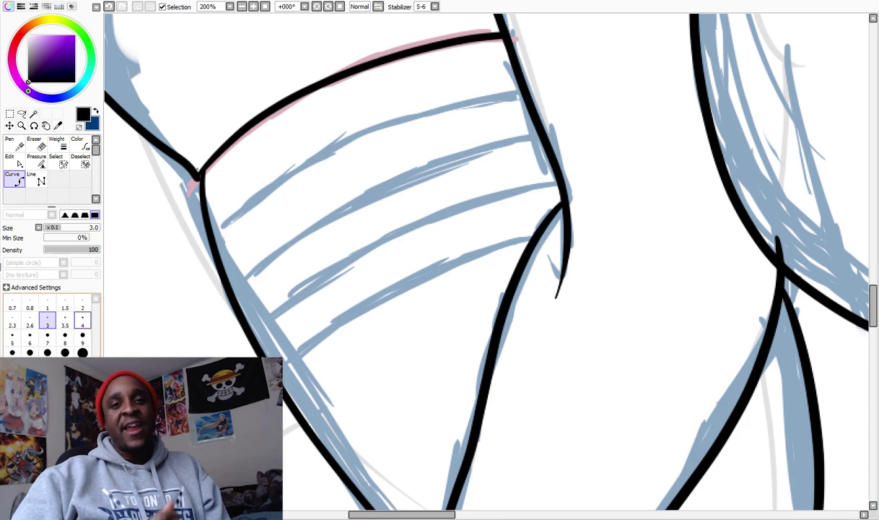
{"action": "left_click", "coordinate": [211, 231]}
{"action": "double_click", "coordinate": [520, 92]}
{"action": "left_click", "coordinate": [228, 286]}
{"action": "double_click", "coordinate": [541, 137]}
{"action": "left_click", "coordinate": [247, 328]}
{"action": "double_click", "coordinate": [557, 181]}
Step: Return to the Pen tool and ink the wrist, hand edge and cuff outline of the raised arm
{"action": "scroll", "coordinate": [489, 124], "scroll_direction": "down", "scroll_amount": 3}
{"action": "scroll", "coordinate": [489, 124], "scroll_direction": "up", "scroll_amount": 2}
{"action": "key", "text": "n"}
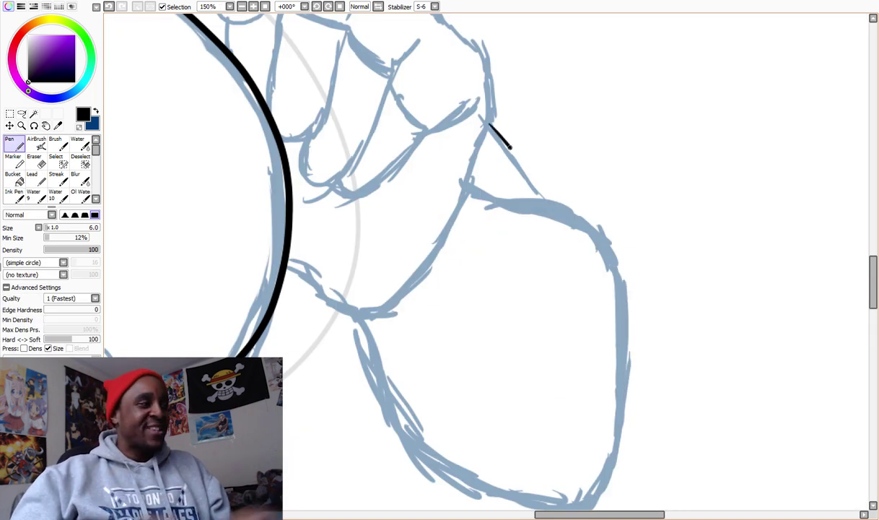
{"action": "key", "text": "bracketright"}
{"action": "left_click_drag", "start_coordinate": [371, 359], "coordinate": [397, 323]}
{"action": "left_click_drag", "start_coordinate": [646, 282], "coordinate": [490, 155]}
Step: Ink the knuckle outline and the extended finger of the raised hand with the pen at size 8
{"action": "scroll", "coordinate": [490, 154], "scroll_direction": "down", "scroll_amount": 4}
{"action": "scroll", "coordinate": [418, 408], "scroll_direction": "up", "scroll_amount": 4}
{"action": "scroll", "coordinate": [626, 225], "scroll_direction": "down", "scroll_amount": 4}
{"action": "scroll", "coordinate": [505, 253], "scroll_direction": "up", "scroll_amount": 5}
{"action": "left_click_drag", "start_coordinate": [493, 257], "coordinate": [467, 152]}
{"action": "left_click_drag", "start_coordinate": [356, 165], "coordinate": [177, 210]}
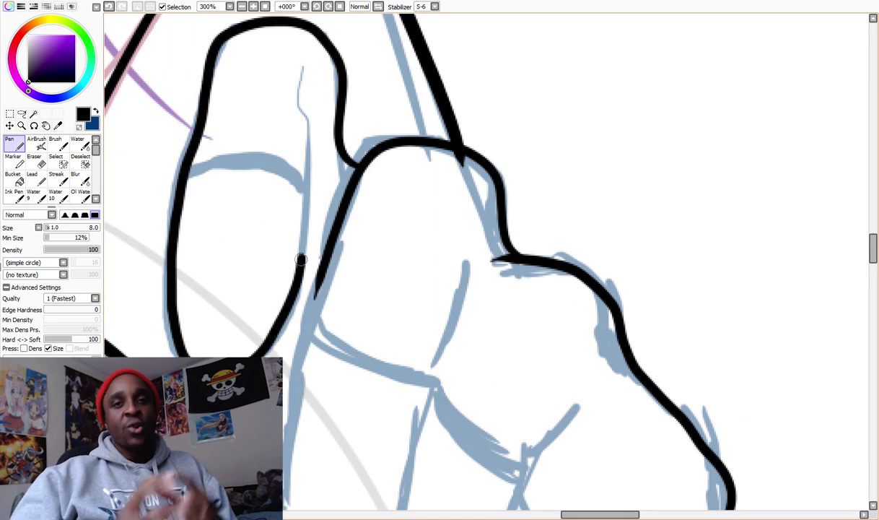
{"action": "left_click_drag", "start_coordinate": [285, 307], "coordinate": [302, 117]}
Step: Ink the sides and tips of the folded fingers on the raised hand
{"action": "scroll", "coordinate": [302, 117], "scroll_direction": "down", "scroll_amount": 4}
{"action": "scroll", "coordinate": [476, 209], "scroll_direction": "up", "scroll_amount": 5}
{"action": "mouse_move", "coordinate": [489, 195]}
{"action": "left_mouse_down"}
{"action": "mouse_move", "coordinate": [466, 227]}
{"action": "mouse_move", "coordinate": [271, 382]}
{"action": "left_mouse_up"}
{"action": "scroll", "coordinate": [471, 186], "scroll_direction": "down", "scroll_amount": 2}
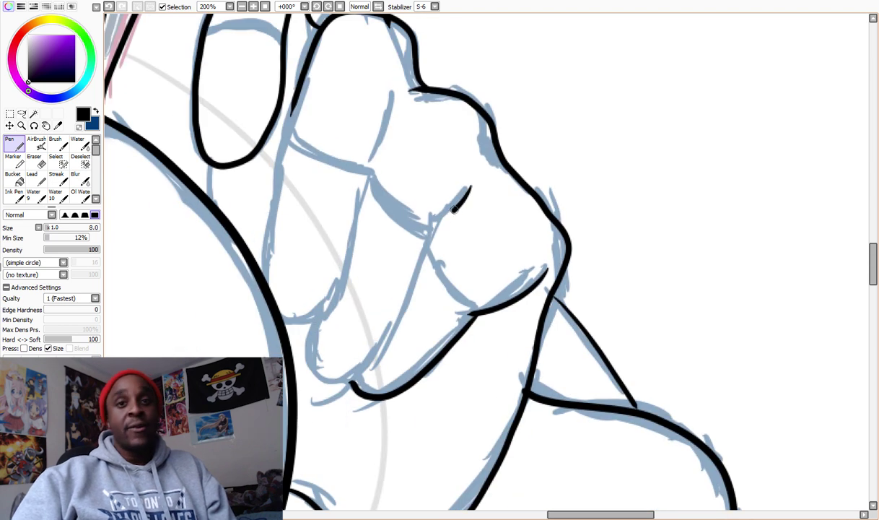
{"action": "left_click_drag", "start_coordinate": [288, 121], "coordinate": [254, 257]}
{"action": "scroll", "coordinate": [254, 256], "scroll_direction": "down", "scroll_amount": 4}
{"action": "scroll", "coordinate": [217, 181], "scroll_direction": "up", "scroll_amount": 6}
{"action": "left_click_drag", "start_coordinate": [168, 160], "coordinate": [375, 148]}
{"action": "scroll", "coordinate": [557, 259], "scroll_direction": "down", "scroll_amount": 1}
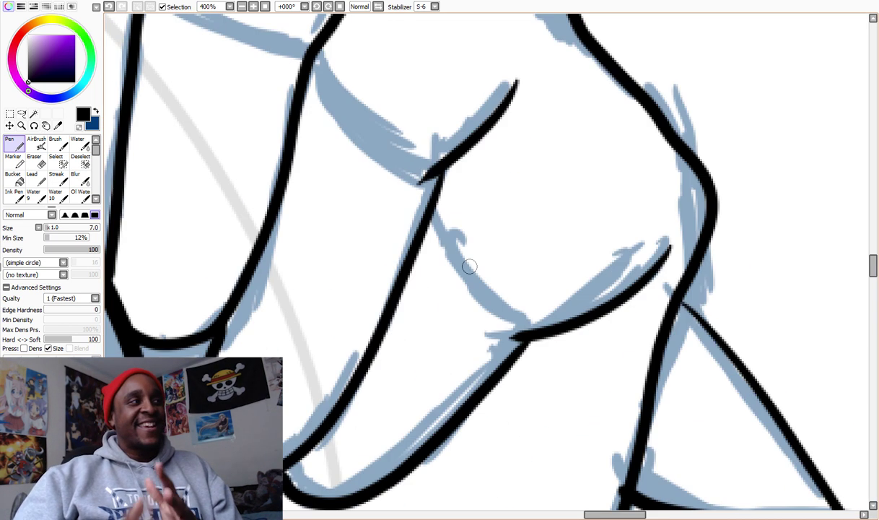
Step: Ink the crease lines between the finger segments of the raised hand with the pen at size 7
{"action": "left_click_drag", "start_coordinate": [302, 63], "coordinate": [390, 160]}
{"action": "scroll", "coordinate": [390, 160], "scroll_direction": "down", "scroll_amount": 4}
{"action": "scroll", "coordinate": [361, 253], "scroll_direction": "up", "scroll_amount": 4}
{"action": "left_click_drag", "start_coordinate": [321, 285], "coordinate": [491, 370]}
{"action": "scroll", "coordinate": [491, 370], "scroll_direction": "down", "scroll_amount": 4}
{"action": "scroll", "coordinate": [433, 253], "scroll_direction": "up", "scroll_amount": 6}
{"action": "left_click_drag", "start_coordinate": [449, 249], "coordinate": [456, 328]}
Step: Ink the rounded left end of the hat's brim down to the hair with the pen at size 9
{"action": "scroll", "coordinate": [476, 342], "scroll_direction": "down", "scroll_amount": 6}
{"action": "scroll", "coordinate": [477, 342], "scroll_direction": "up", "scroll_amount": 1}
{"action": "scroll", "coordinate": [476, 342], "scroll_direction": "down", "scroll_amount": 1}
{"action": "scroll", "coordinate": [153, 312], "scroll_direction": "up", "scroll_amount": 5}
{"action": "scroll", "coordinate": [740, 266], "scroll_direction": "up", "scroll_amount": 3}
{"action": "scroll", "coordinate": [505, 289], "scroll_direction": "down", "scroll_amount": 4}
{"action": "scroll", "coordinate": [249, 176], "scroll_direction": "up", "scroll_amount": 3}
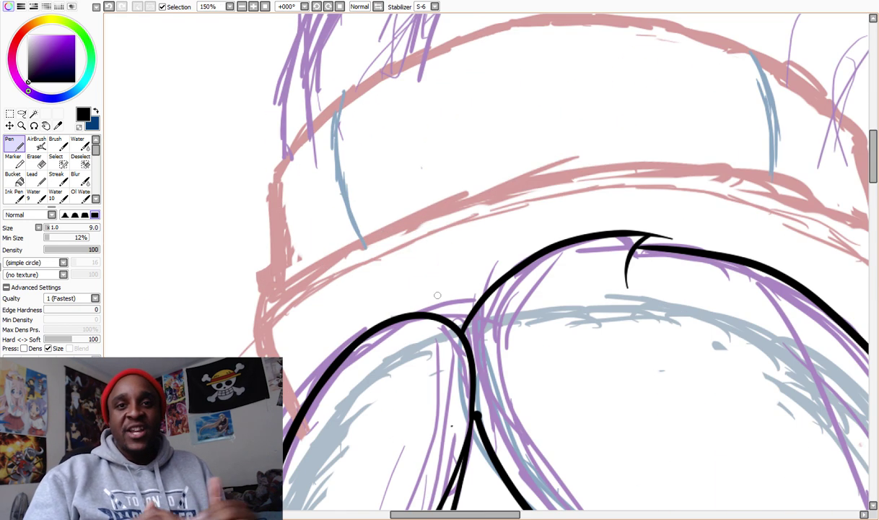
{"action": "scroll", "coordinate": [267, 287], "scroll_direction": "down", "scroll_amount": 2}
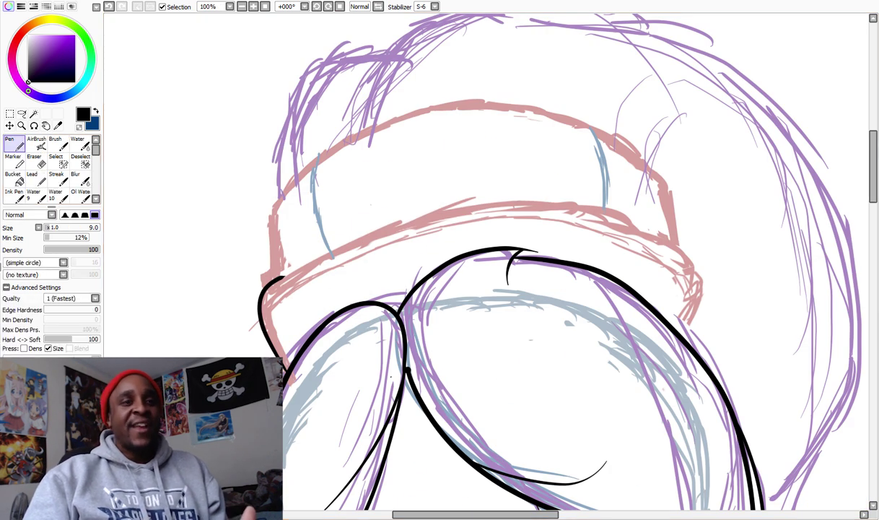
Step: Draw the upper edge of the hat's brim with the Curve tool at size 9, ending down at the hair on the right
{"action": "left_click", "coordinate": [276, 278]}
{"action": "left_click", "coordinate": [369, 237]}
{"action": "left_click", "coordinate": [454, 211]}
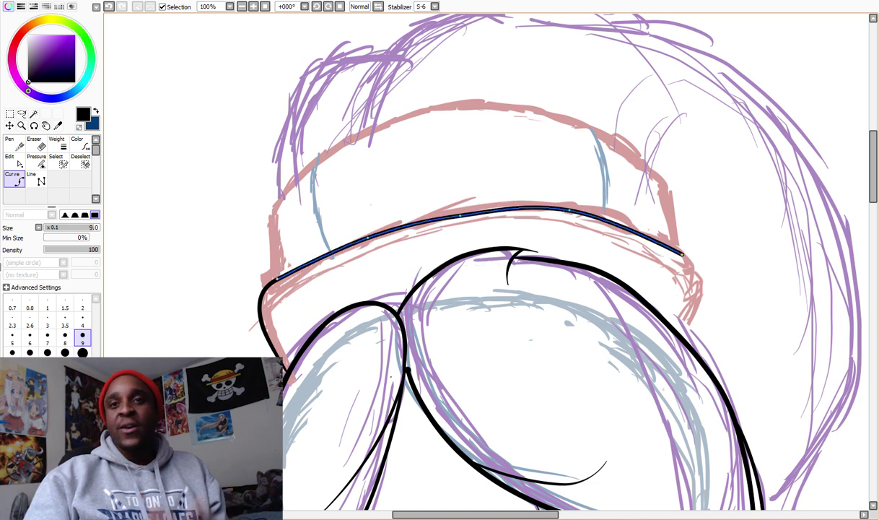
{"action": "left_click", "coordinate": [571, 210]}
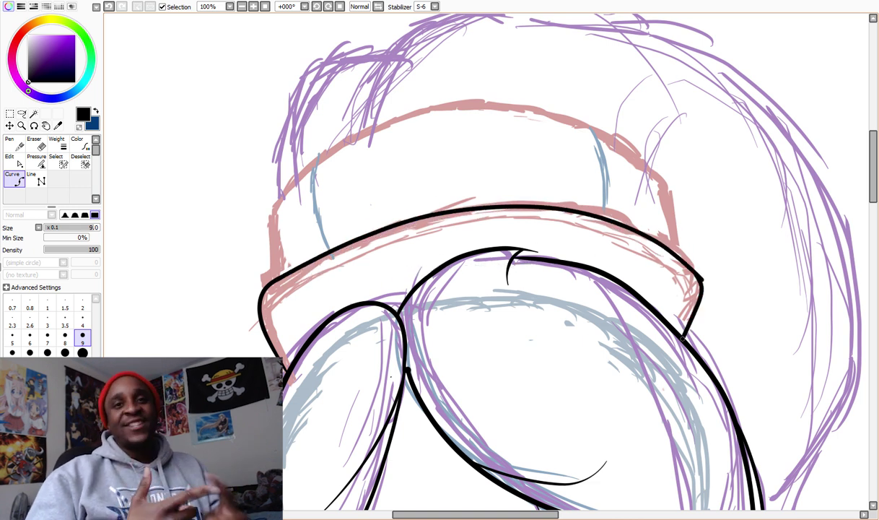
Step: Draw a thinner parallel curve just inside the brim's upper edge with the Curve tool at size 6
{"action": "scroll", "coordinate": [701, 278], "scroll_direction": "up", "scroll_amount": 4}
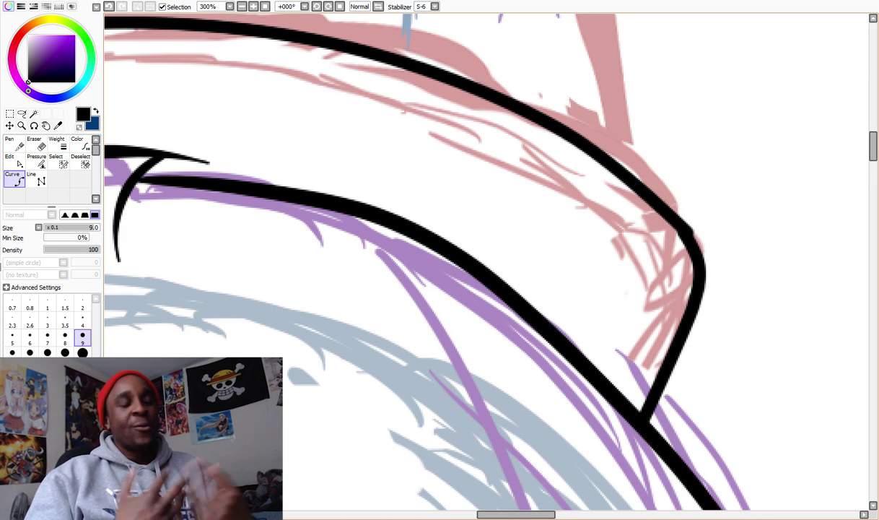
{"action": "scroll", "coordinate": [491, 267], "scroll_direction": "down", "scroll_amount": 4}
{"action": "scroll", "coordinate": [491, 267], "scroll_direction": "up", "scroll_amount": 2}
{"action": "scroll", "coordinate": [555, 256], "scroll_direction": "down", "scroll_amount": 2}
{"action": "scroll", "coordinate": [555, 256], "scroll_direction": "up", "scroll_amount": 3}
{"action": "left_click", "coordinate": [830, 238]}
{"action": "scroll", "coordinate": [593, 176], "scroll_direction": "down", "scroll_amount": 1}
{"action": "key", "text": "Return"}
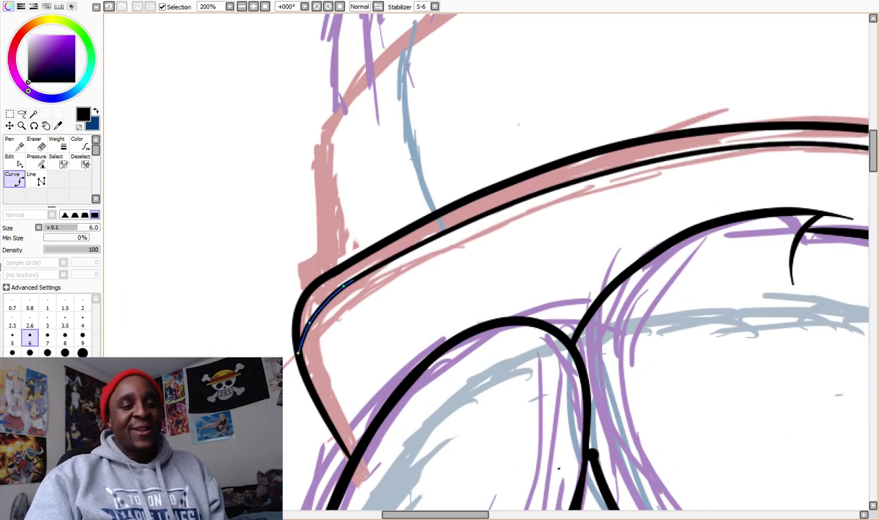
Step: Draw the left side and rounded top of the hat's crown with the Curve tool at size 9
{"action": "scroll", "coordinate": [594, 175], "scroll_direction": "down", "scroll_amount": 2}
{"action": "scroll", "coordinate": [434, 260], "scroll_direction": "up", "scroll_amount": 2}
{"action": "left_click_drag", "start_coordinate": [296, 324], "coordinate": [293, 193]}
{"action": "scroll", "coordinate": [372, 95], "scroll_direction": "down", "scroll_amount": 1}
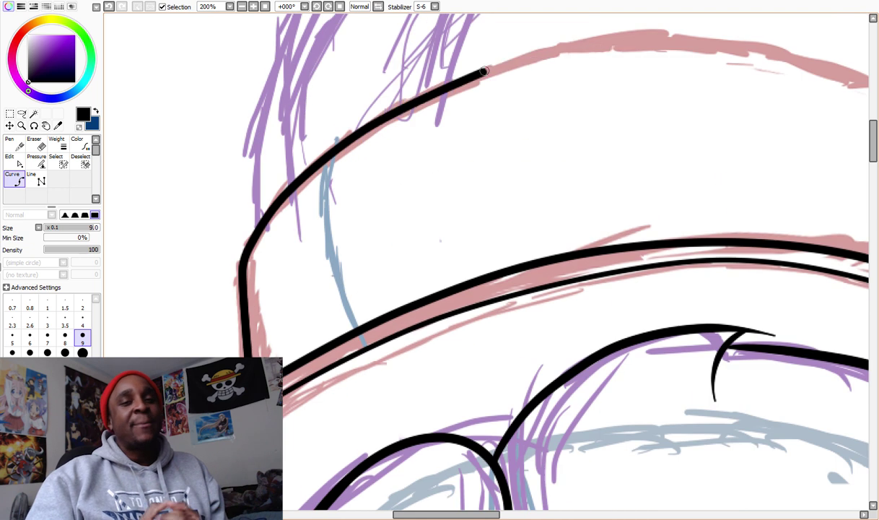
{"action": "left_click", "coordinate": [505, 69]}
{"action": "scroll", "coordinate": [745, 101], "scroll_direction": "down", "scroll_amount": 1}
{"action": "key", "text": "Return"}
Step: Reduce the curve size and draw the two thin curved seams on the left and right of the hat's crown
{"action": "scroll", "coordinate": [855, 273], "scroll_direction": "down", "scroll_amount": 1}
{"action": "scroll", "coordinate": [649, 217], "scroll_direction": "up", "scroll_amount": 1}
{"action": "key", "text": "["}
{"action": "key", "text": "["}
{"action": "key", "text": "["}
{"action": "key", "text": "["}
{"action": "key", "text": "["}
{"action": "key", "text": "["}
{"action": "key", "text": "["}
{"action": "left_click", "coordinate": [628, 120]}
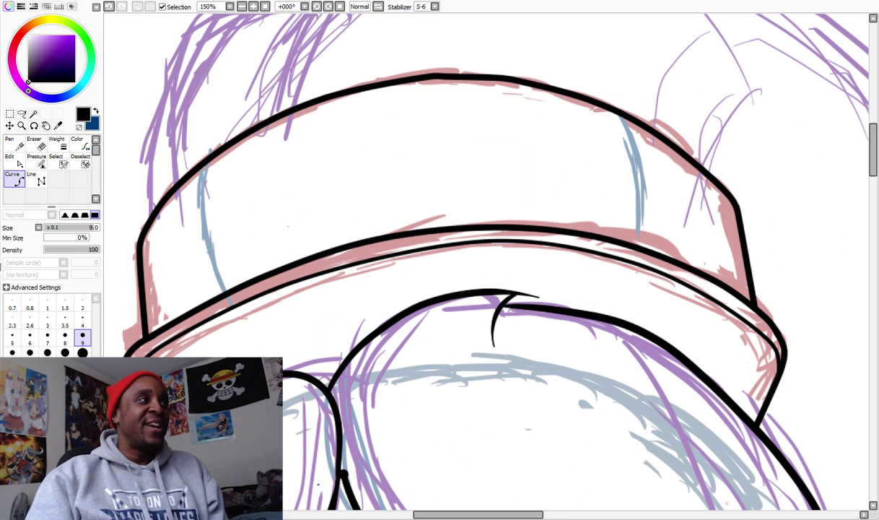
{"action": "left_click_drag", "start_coordinate": [653, 249], "coordinate": [467, 248]}
{"action": "mouse_move", "coordinate": [549, 346]}
{"action": "left_mouse_down"}
{"action": "mouse_move", "coordinate": [538, 206]}
{"action": "mouse_move", "coordinate": [751, 260]}
{"action": "left_mouse_up"}
Step: Draw a thin size 2.6 line across the lower part of the brim and bend it to follow the brim's curve
{"action": "left_click", "coordinate": [30, 319]}
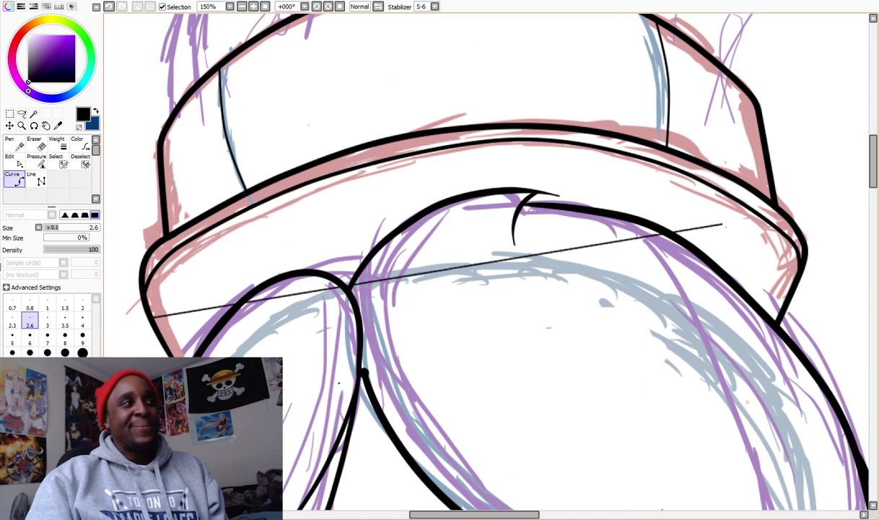
{"action": "left_click", "coordinate": [442, 176]}
{"action": "key", "text": "Return"}
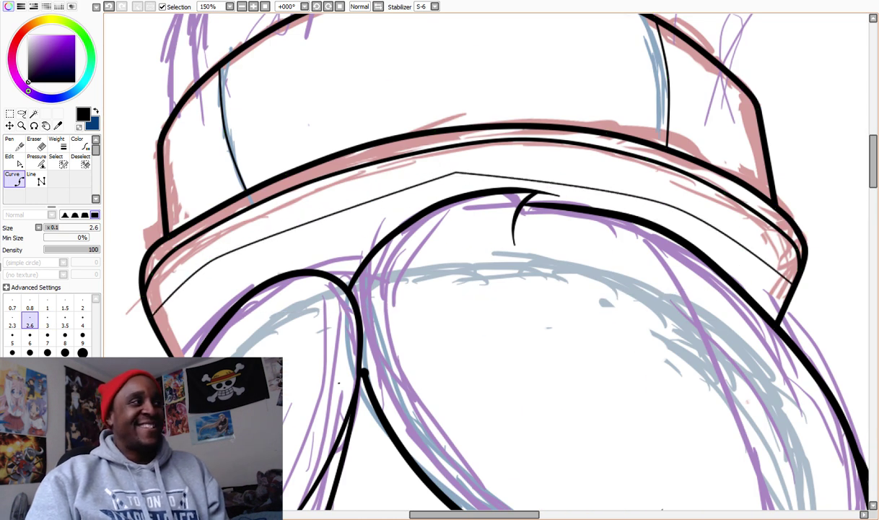
{"action": "key", "text": "minus"}
{"action": "key", "text": "minus"}
{"action": "key", "text": "minus"}
{"action": "key", "text": "plus"}
{"action": "key", "text": "plus"}
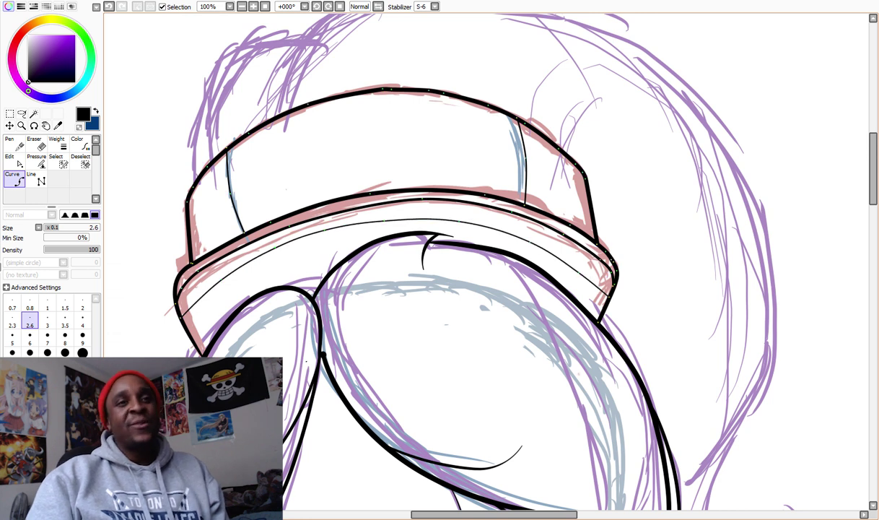
Step: Switch to the Pen tool at size 4 and fill in the line junction where the hand meets the cuff
{"action": "key", "text": "minus"}
{"action": "key", "text": "minus"}
{"action": "key", "text": "minus"}
{"action": "key", "text": "n"}
{"action": "scroll", "coordinate": [486, 260], "scroll_direction": "up", "scroll_amount": 8}
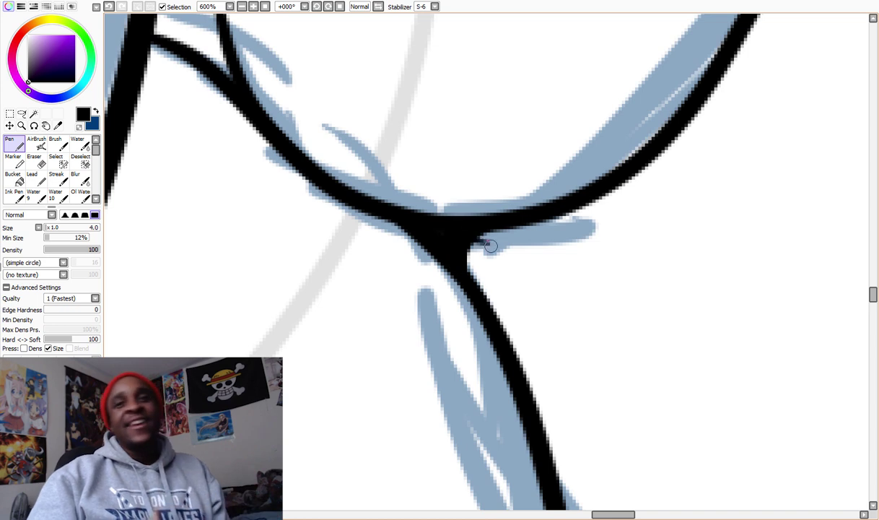
Step: Clean up stray line ends in the inked drawing with the Eraser at size 16
{"action": "key", "text": "minus"}
{"action": "key", "text": "minus"}
{"action": "key", "text": "minus"}
{"action": "key", "text": "e"}
{"action": "scroll", "coordinate": [330, 365], "scroll_direction": "up", "scroll_amount": 8}
{"action": "key", "text": "minus"}
{"action": "key", "text": "minus"}
{"action": "key", "text": "minus"}
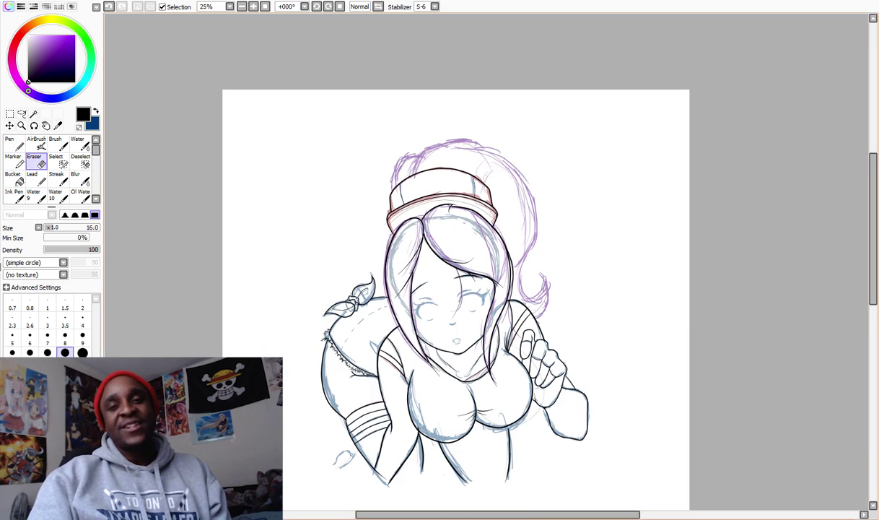
Step: Ink the lash lines and thick outer curves of both eyes with the Pen at size 9
{"action": "scroll", "coordinate": [404, 311], "scroll_direction": "up", "scroll_amount": 5}
{"action": "key", "text": "n"}
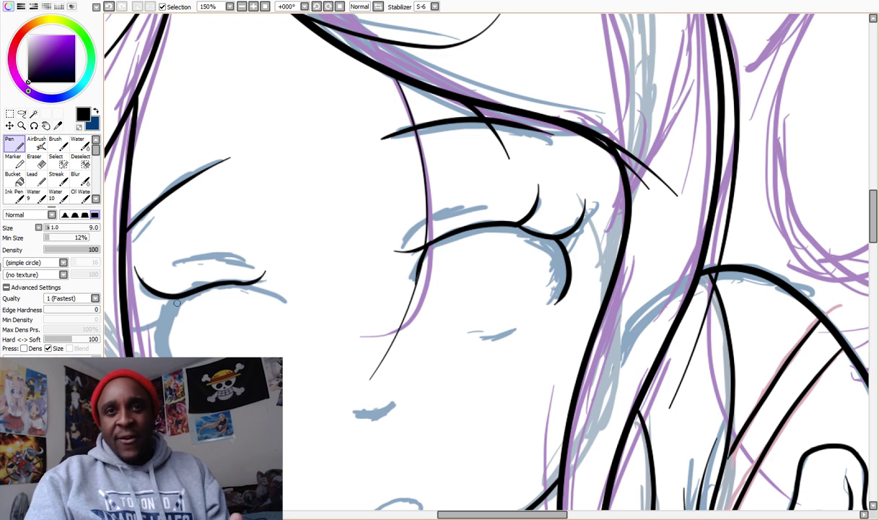
{"action": "scroll", "coordinate": [342, 285], "scroll_direction": "up", "scroll_amount": 2}
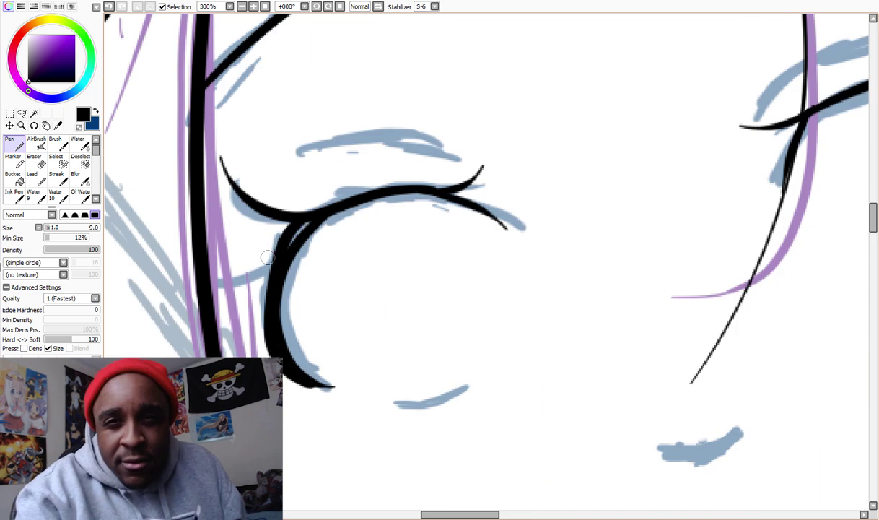
{"action": "scroll", "coordinate": [274, 266], "scroll_direction": "up", "scroll_amount": 1}
{"action": "key", "text": "h"}
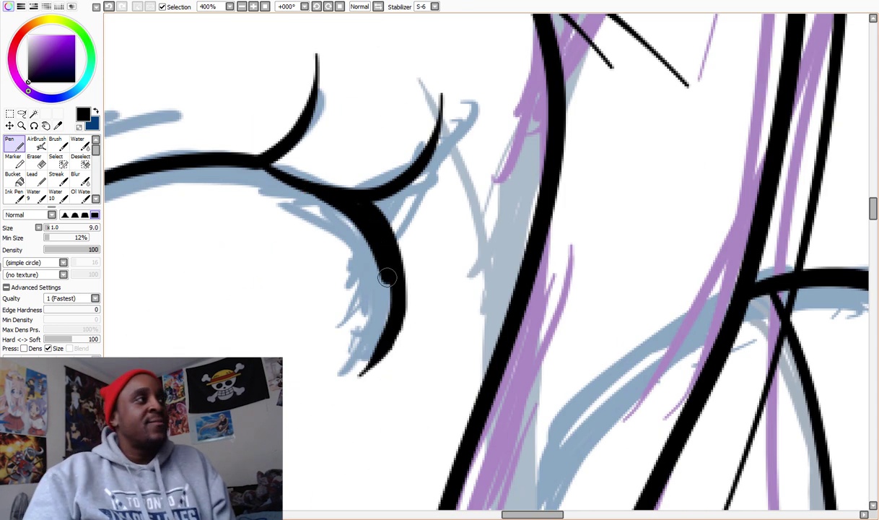
{"action": "key", "text": "h"}
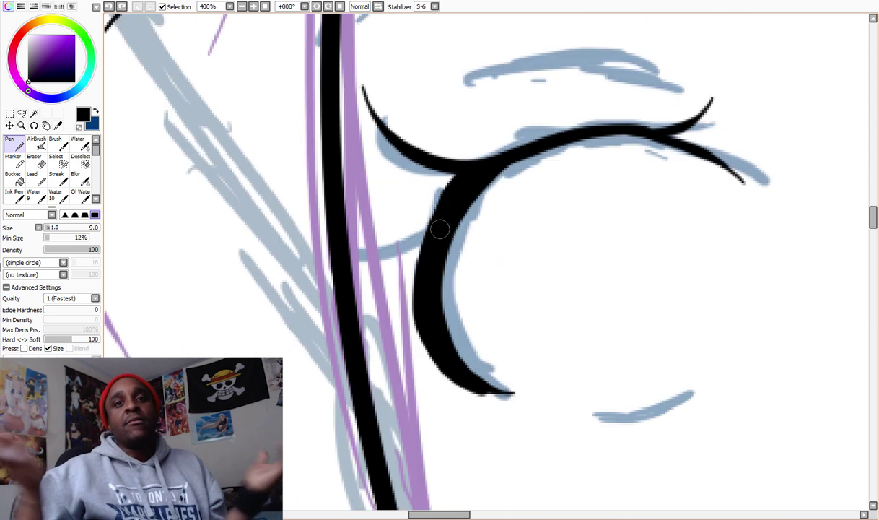
Step: Ink the eyelid crease and thicken the eyebrow above the eye with the Pen at size 9
{"action": "scroll", "coordinate": [341, 306], "scroll_direction": "down", "scroll_amount": 5}
{"action": "scroll", "coordinate": [361, 135], "scroll_direction": "up", "scroll_amount": 5}
{"action": "scroll", "coordinate": [342, 112], "scroll_direction": "down", "scroll_amount": 1}
{"action": "key", "text": "h"}
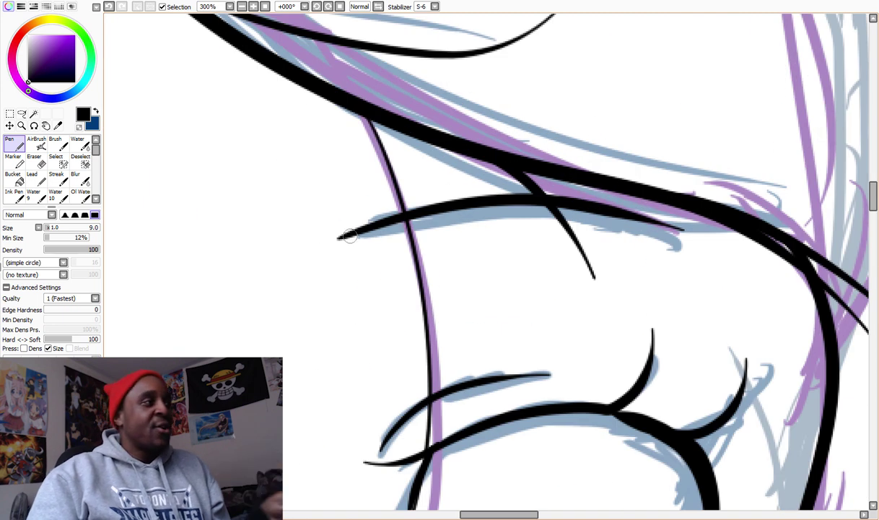
{"action": "left_click_drag", "start_coordinate": [390, 217], "coordinate": [639, 227]}
{"action": "scroll", "coordinate": [571, 210], "scroll_direction": "down", "scroll_amount": 4}
Step: Ink the short curved nose mark with the Pen at size 9 and trim it with the Eraser
{"action": "scroll", "coordinate": [488, 215], "scroll_direction": "up", "scroll_amount": 5}
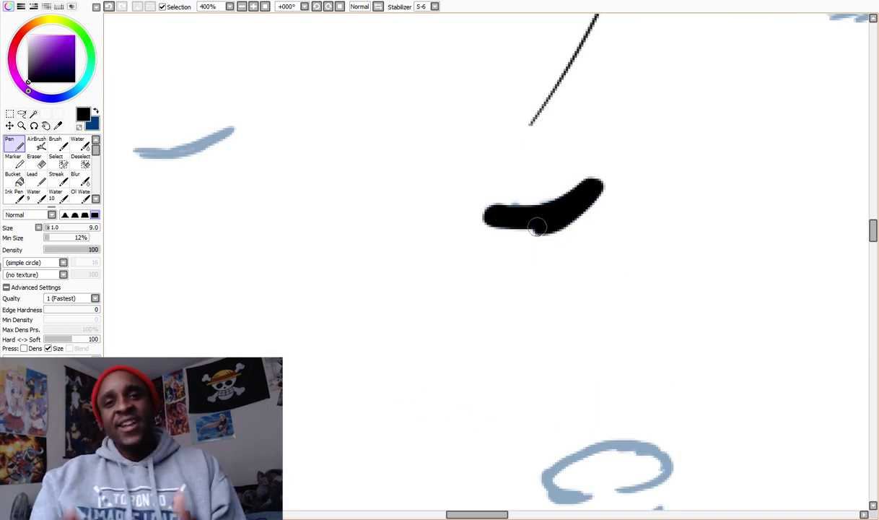
{"action": "scroll", "coordinate": [554, 226], "scroll_direction": "down", "scroll_amount": 1}
{"action": "scroll", "coordinate": [575, 193], "scroll_direction": "up", "scroll_amount": 2}
{"action": "key", "text": "e"}
{"action": "scroll", "coordinate": [495, 206], "scroll_direction": "down", "scroll_amount": 4}
{"action": "scroll", "coordinate": [486, 287], "scroll_direction": "up", "scroll_amount": 4}
Step: Ink the dashed stitching line along the clothing below the knotted bow with the Pen at size 6
{"action": "key", "text": "n"}
{"action": "scroll", "coordinate": [436, 286], "scroll_direction": "down", "scroll_amount": 5}
{"action": "scroll", "coordinate": [488, 260], "scroll_direction": "up", "scroll_amount": 4}
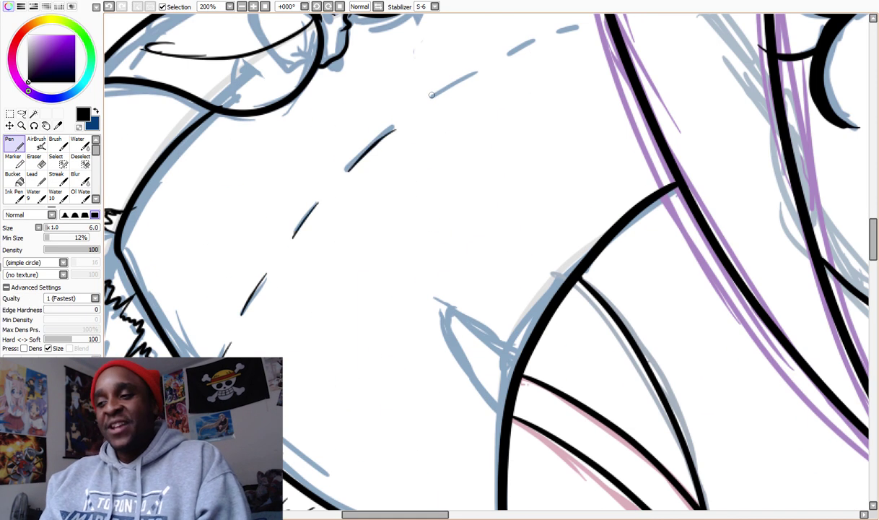
{"action": "scroll", "coordinate": [462, 144], "scroll_direction": "down", "scroll_amount": 1}
Step: Ink the ragged torn flap and small frayed strand beside the sleeve with the Pen at size 6
{"action": "scroll", "coordinate": [525, 311], "scroll_direction": "up", "scroll_amount": 3}
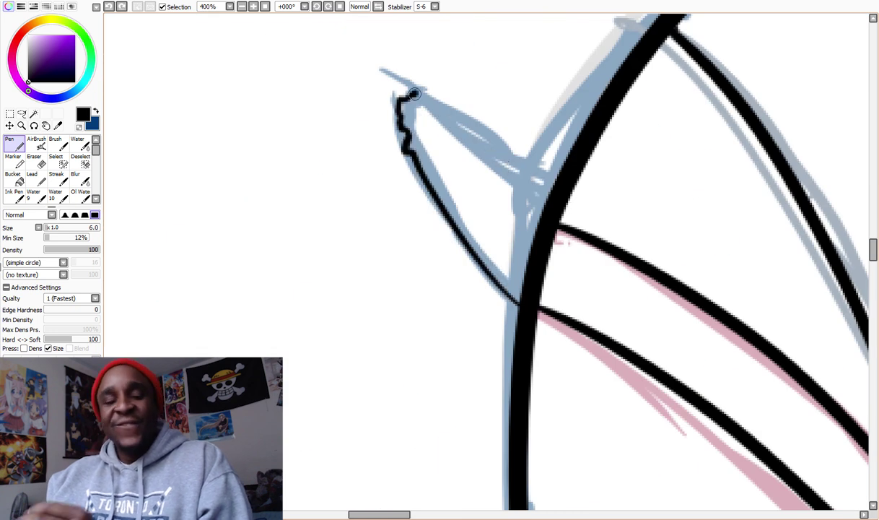
{"action": "scroll", "coordinate": [547, 196], "scroll_direction": "down", "scroll_amount": 1}
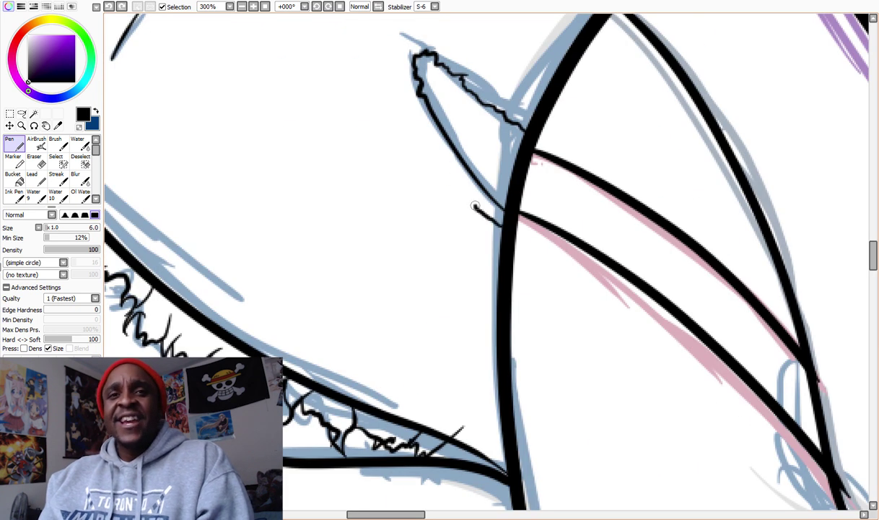
{"action": "scroll", "coordinate": [443, 209], "scroll_direction": "down", "scroll_amount": 5}
{"action": "scroll", "coordinate": [534, 347], "scroll_direction": "up", "scroll_amount": 5}
{"action": "left_click_drag", "start_coordinate": [577, 235], "coordinate": [534, 368]}
Step: Ink the open mouth outline and the short lower-lip line with the Pen at size 5
{"action": "scroll", "coordinate": [534, 368], "scroll_direction": "down", "scroll_amount": 5}
{"action": "scroll", "coordinate": [530, 286], "scroll_direction": "up", "scroll_amount": 10}
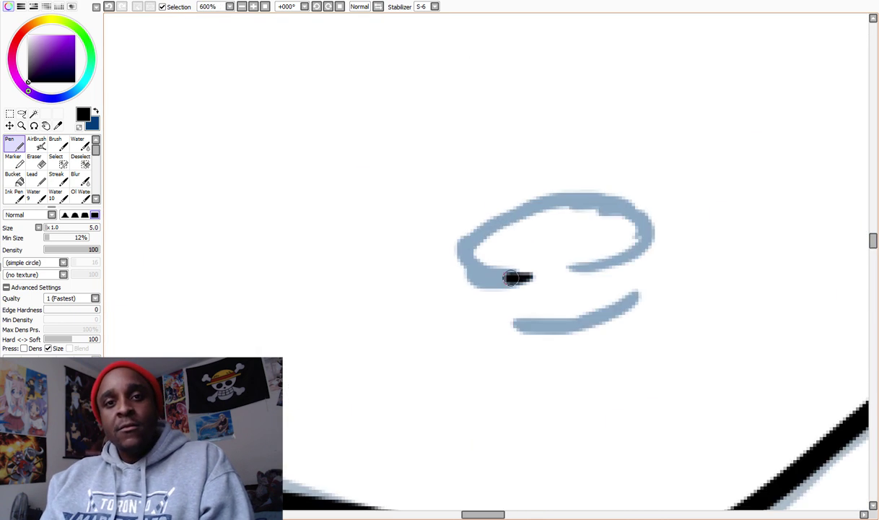
{"action": "left_click_drag", "start_coordinate": [491, 282], "coordinate": [599, 261]}
{"action": "left_click_drag", "start_coordinate": [500, 317], "coordinate": [635, 290]}
{"action": "scroll", "coordinate": [635, 291], "scroll_direction": "down", "scroll_amount": 6}
Step: Ink the top of the hair bundle behind the hat with the Pen at sizes 8 and 9
{"action": "key", "text": "bracketright"}
{"action": "key", "text": "bracketright"}
{"action": "key", "text": "bracketright"}
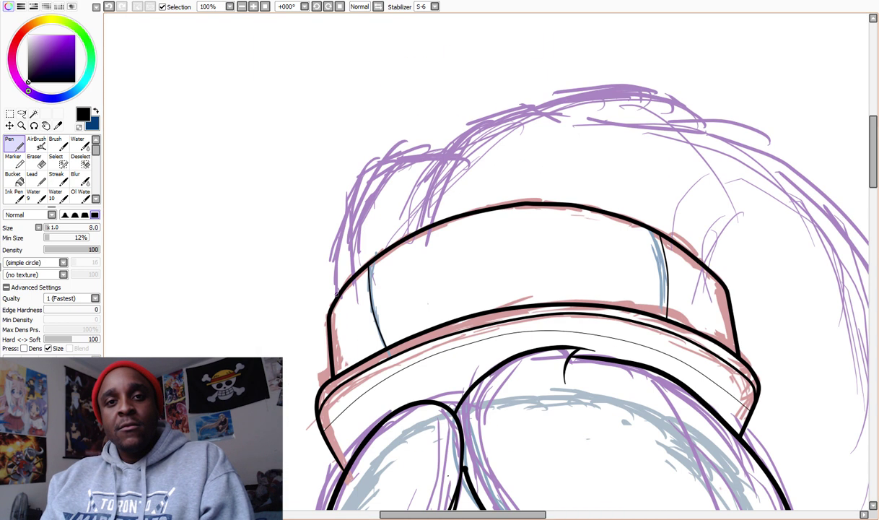
{"action": "scroll", "coordinate": [582, 117], "scroll_direction": "down", "scroll_amount": 4}
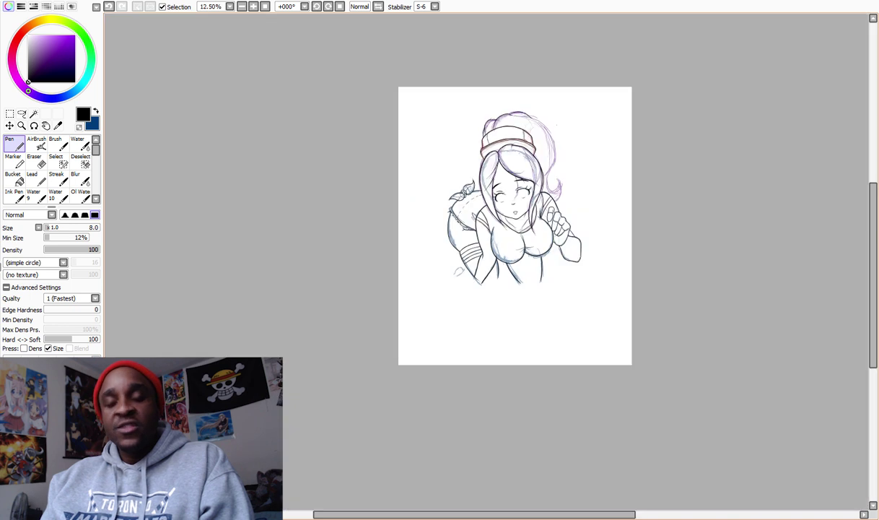
{"action": "scroll", "coordinate": [324, 156], "scroll_direction": "up", "scroll_amount": 3}
{"action": "key", "text": "bracketright"}
{"action": "scroll", "coordinate": [636, 344], "scroll_direction": "down", "scroll_amount": 2}
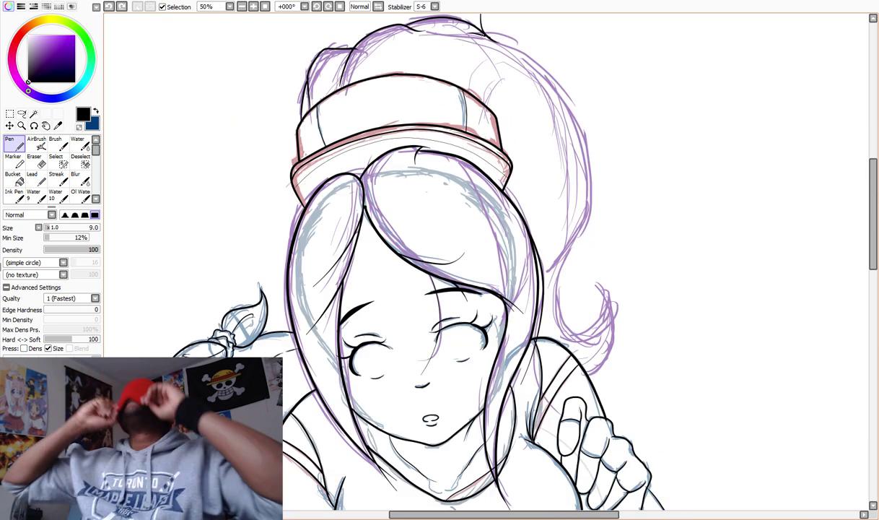
Step: Ink the ponytail's long sweep and curled tip, going down to Pen size 3.5, and hide the coloured sketch
{"action": "scroll", "coordinate": [505, 252], "scroll_direction": "up", "scroll_amount": 6}
{"action": "scroll", "coordinate": [505, 253], "scroll_direction": "down", "scroll_amount": 8}
{"action": "key", "text": "bracketleft"}
{"action": "key", "text": "bracketleft"}
{"action": "key", "text": "bracketleft"}
{"action": "key", "text": "bracketleft"}
{"action": "key", "text": "bracketleft"}
{"action": "key", "text": "bracketleft"}
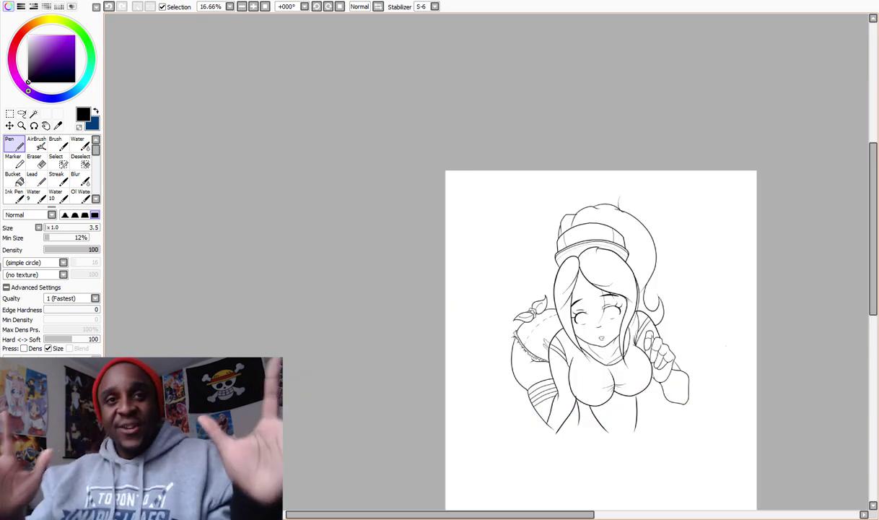
Step: Touch up the outline junctions and thicken the nose mark with the Pen at size 7
{"action": "scroll", "coordinate": [505, 252], "scroll_direction": "up", "scroll_amount": 3}
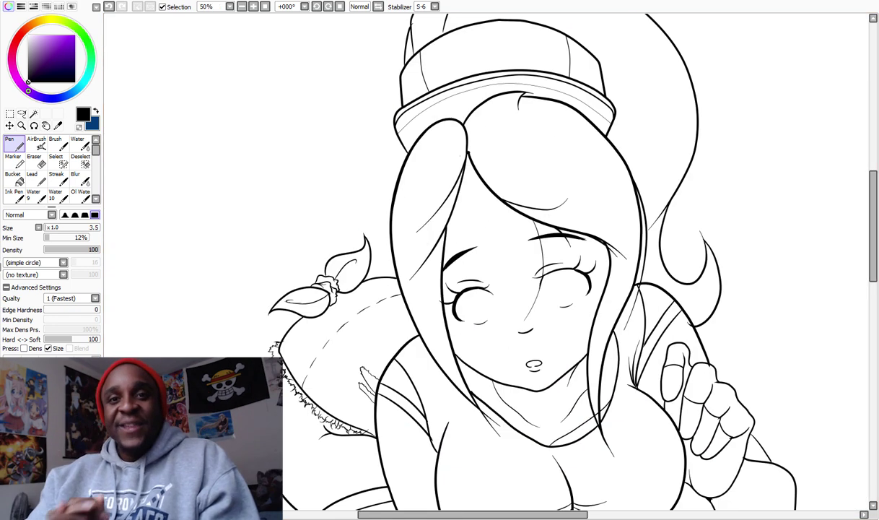
{"action": "scroll", "coordinate": [542, 390], "scroll_direction": "up", "scroll_amount": 8}
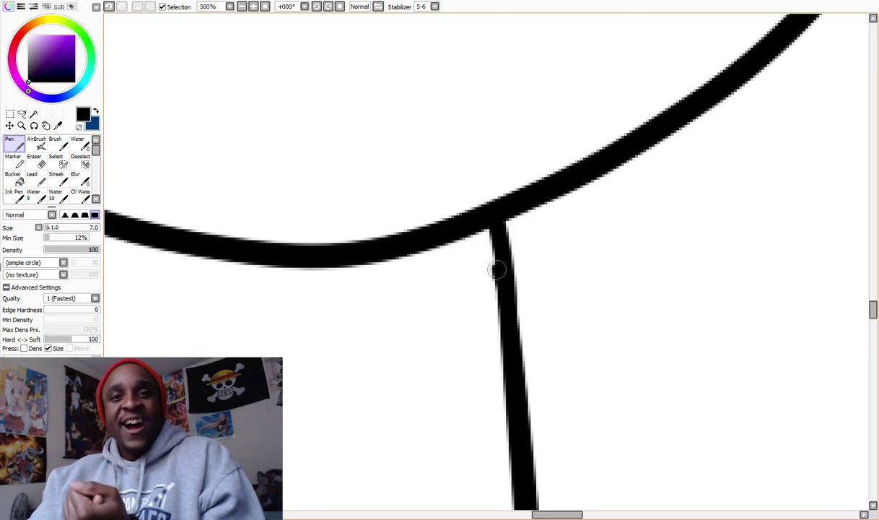
{"action": "scroll", "coordinate": [506, 306], "scroll_direction": "down", "scroll_amount": 8}
{"action": "scroll", "coordinate": [408, 343], "scroll_direction": "up", "scroll_amount": 9}
{"action": "scroll", "coordinate": [408, 343], "scroll_direction": "down", "scroll_amount": 8}
{"action": "scroll", "coordinate": [336, 348], "scroll_direction": "up", "scroll_amount": 7}
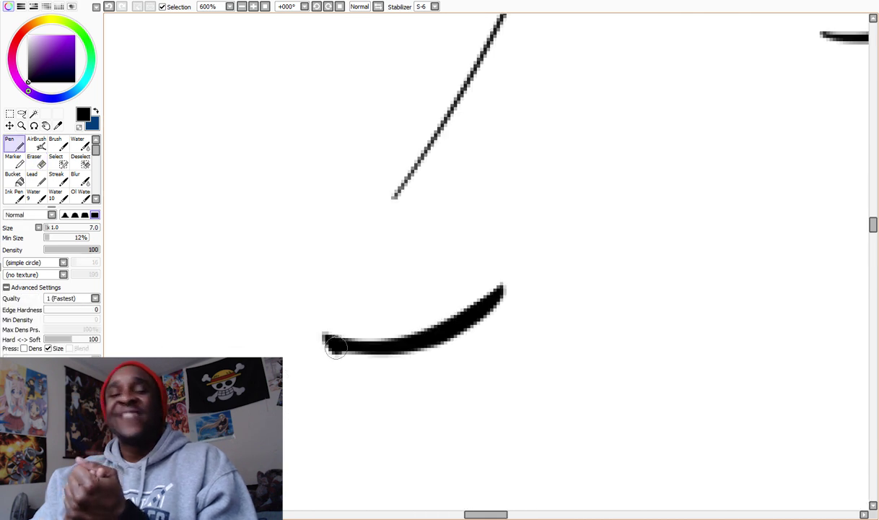
Step: Clean up rough line edges in the line art with the Eraser at size 16
{"action": "scroll", "coordinate": [336, 348], "scroll_direction": "down", "scroll_amount": 9}
{"action": "key", "text": "e"}
{"action": "scroll", "coordinate": [428, 470], "scroll_direction": "up", "scroll_amount": 8}
{"action": "scroll", "coordinate": [428, 471], "scroll_direction": "down", "scroll_amount": 8}
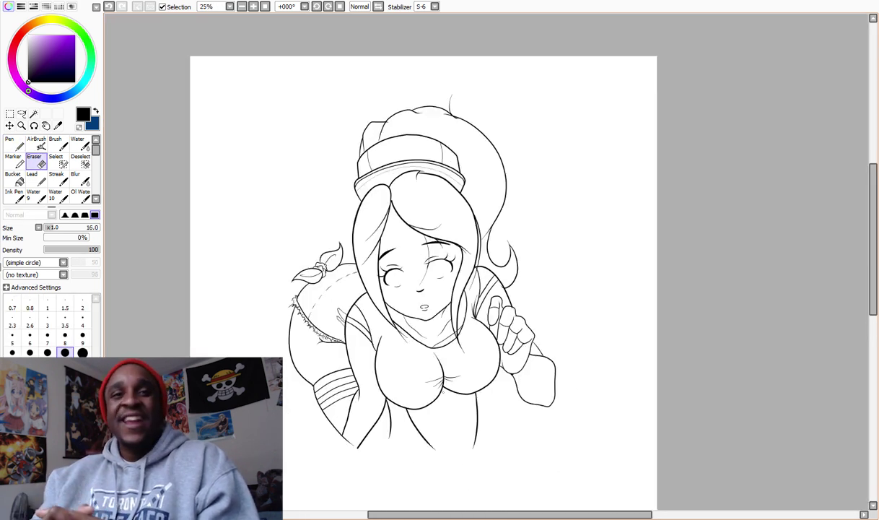
{"action": "scroll", "coordinate": [415, 158], "scroll_direction": "up", "scroll_amount": 7}
Step: Fill in the narrow gaps where outlines converge with the Pen at size 7
{"action": "key", "text": "n"}
{"action": "scroll", "coordinate": [517, 311], "scroll_direction": "down", "scroll_amount": 4}
{"action": "scroll", "coordinate": [518, 310], "scroll_direction": "up", "scroll_amount": 7}
{"action": "scroll", "coordinate": [242, 307], "scroll_direction": "down", "scroll_amount": 8}
{"action": "scroll", "coordinate": [359, 279], "scroll_direction": "up", "scroll_amount": 8}
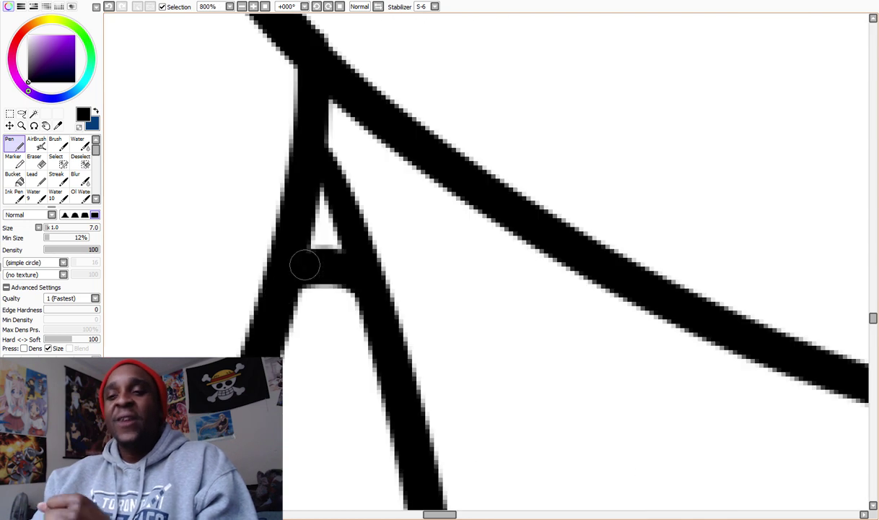
{"action": "scroll", "coordinate": [359, 279], "scroll_direction": "down", "scroll_amount": 8}
{"action": "scroll", "coordinate": [396, 171], "scroll_direction": "up", "scroll_amount": 7}
Step: Fill the remaining skin areas with pale pink using the Bucket in Transparency (Strict) mode on All Image
{"action": "scroll", "coordinate": [396, 171], "scroll_direction": "down", "scroll_amount": 10}
{"action": "scroll", "coordinate": [396, 171], "scroll_direction": "up", "scroll_amount": 1}
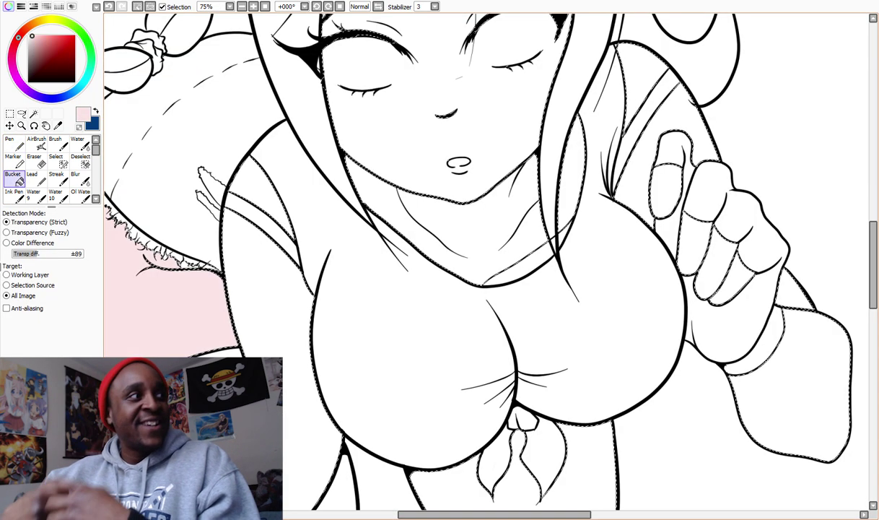
{"action": "left_click", "coordinate": [448, 216]}
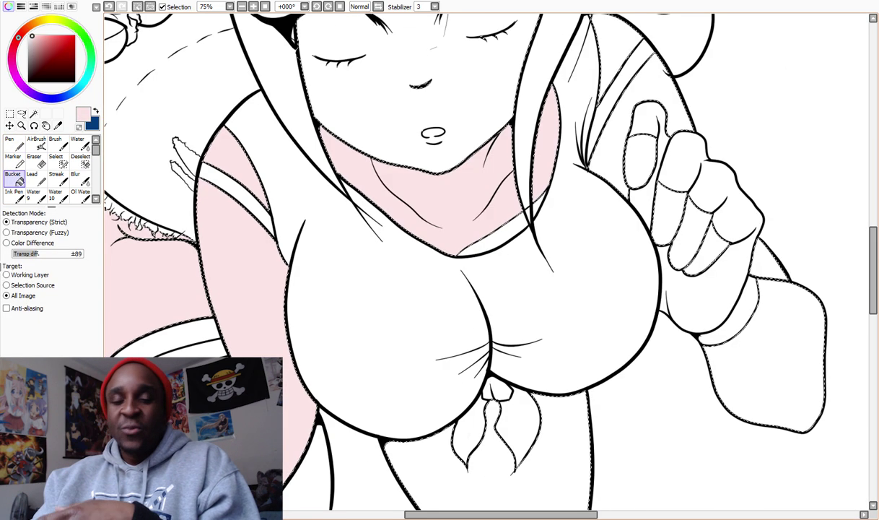
{"action": "left_click", "coordinate": [794, 361]}
{"action": "scroll", "coordinate": [506, 274], "scroll_direction": "down", "scroll_amount": 3}
{"action": "scroll", "coordinate": [491, 275], "scroll_direction": "down", "scroll_amount": 2}
Step: Set the stabilizer to S-7 and paint a darker pink shadow along the jawline with the Pen at size 25
{"action": "scroll", "coordinate": [490, 275], "scroll_direction": "up", "scroll_amount": 2}
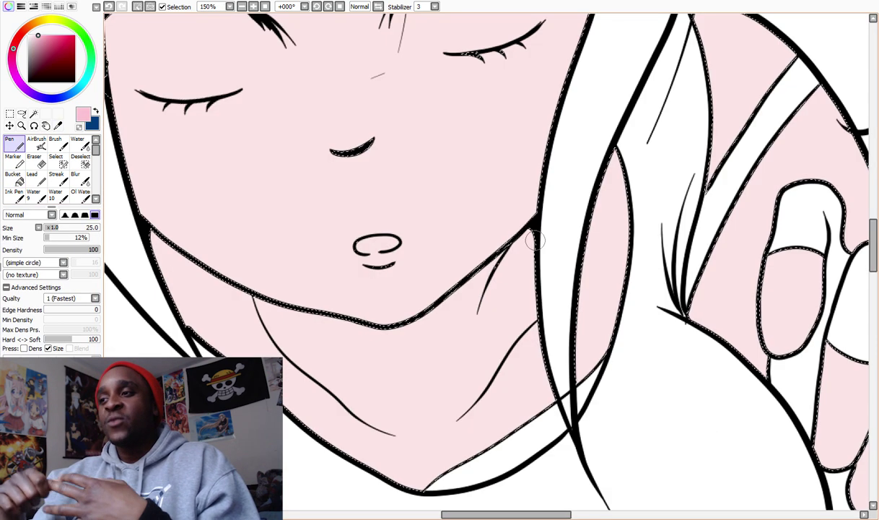
{"action": "left_click", "coordinate": [433, 7]}
{"action": "left_click", "coordinate": [408, 190]}
{"action": "left_click_drag", "start_coordinate": [557, 108], "coordinate": [381, 321]}
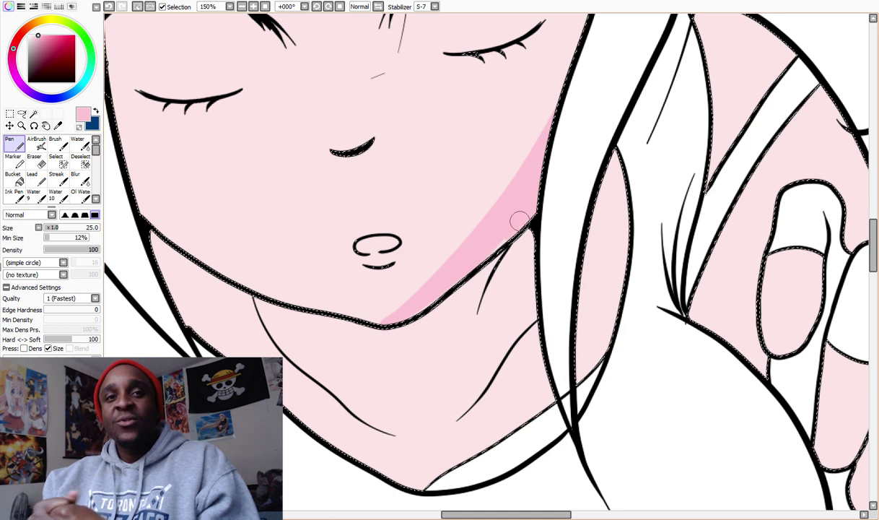
{"action": "left_click_drag", "start_coordinate": [144, 216], "coordinate": [210, 237]}
{"action": "mouse_move", "coordinate": [130, 180]}
{"action": "left_mouse_down"}
{"action": "mouse_move", "coordinate": [265, 287]}
{"action": "mouse_move", "coordinate": [337, 308]}
{"action": "left_mouse_up"}
Step: Reduce the Pen to size 12 and paint a small pink shadow under the nose
{"action": "key", "text": "bracketleft"}
{"action": "key", "text": "bracketleft"}
{"action": "key", "text": "bracketleft"}
{"action": "key", "text": "bracketleft"}
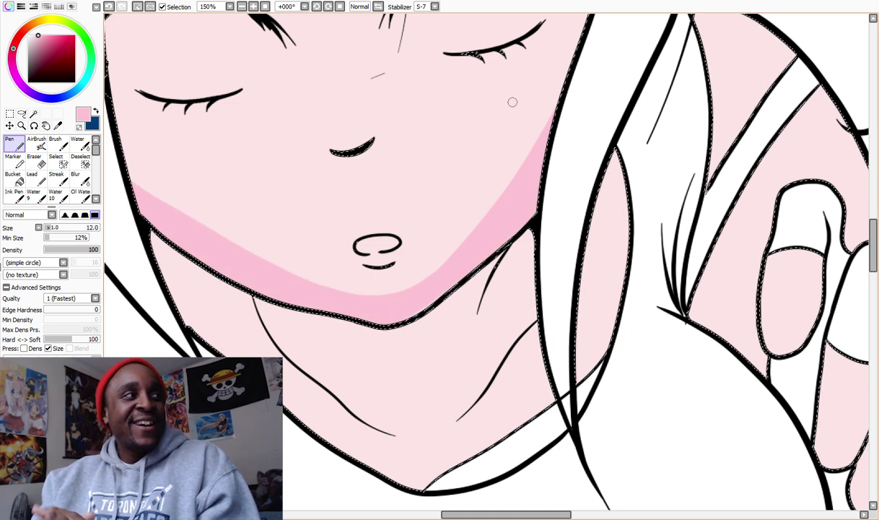
{"action": "left_click_drag", "start_coordinate": [478, 223], "coordinate": [491, 273]}
{"action": "left_click_drag", "start_coordinate": [345, 202], "coordinate": [387, 205]}
Step: Soften the upper edge of the jawline shadow with the Blur tool
{"action": "left_click", "coordinate": [75, 174]}
{"action": "mouse_move", "coordinate": [526, 205]}
{"action": "left_mouse_down"}
{"action": "mouse_move", "coordinate": [465, 309]}
{"action": "mouse_move", "coordinate": [462, 296]}
{"action": "mouse_move", "coordinate": [381, 339]}
{"action": "left_mouse_up"}
{"action": "scroll", "coordinate": [433, 217], "scroll_direction": "up", "scroll_amount": 1}
Step: Enlarge the Eraser and remove the skin colour from inside both eyes, leaving them white
{"action": "key", "text": "e"}
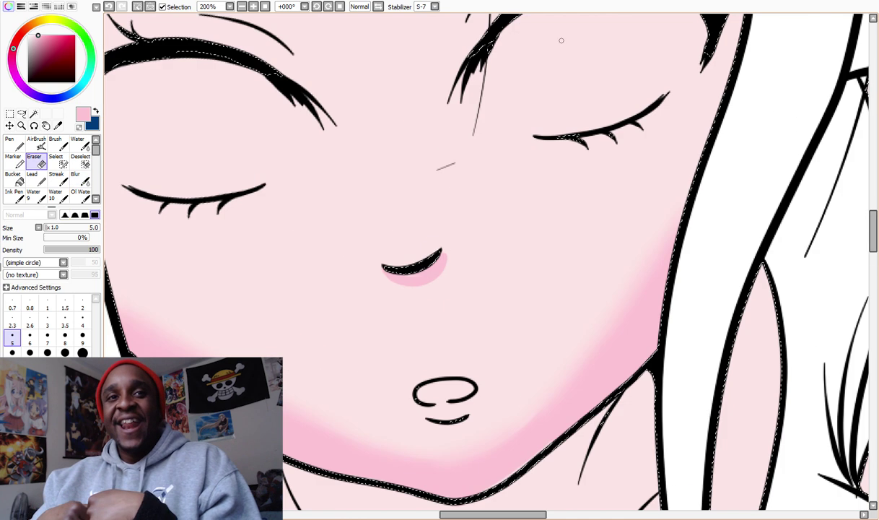
{"action": "key", "text": "bracketright"}
{"action": "key", "text": "bracketright"}
{"action": "key", "text": "bracketright"}
{"action": "key", "text": "bracketright"}
{"action": "key", "text": "bracketright"}
{"action": "key", "text": "bracketright"}
{"action": "key", "text": "bracketright"}
{"action": "key", "text": "bracketright"}
{"action": "key", "text": "bracketright"}
{"action": "key", "text": "bracketright"}
{"action": "key", "text": "bracketright"}
{"action": "key", "text": "bracketright"}
{"action": "key", "text": "bracketright"}
{"action": "key", "text": "bracketright"}
{"action": "left_click_drag", "start_coordinate": [520, 65], "coordinate": [608, 24]}
{"action": "scroll", "coordinate": [609, 24], "scroll_direction": "up", "scroll_amount": 1}
{"action": "mouse_move", "coordinate": [443, 269]}
{"action": "left_mouse_down"}
{"action": "mouse_move", "coordinate": [654, 246]}
{"action": "mouse_move", "coordinate": [569, 377]}
{"action": "mouse_move", "coordinate": [457, 235]}
{"action": "mouse_move", "coordinate": [648, 304]}
{"action": "left_mouse_up"}
{"action": "mouse_move", "coordinate": [303, 354]}
{"action": "left_mouse_down"}
{"action": "mouse_move", "coordinate": [324, 367]}
{"action": "mouse_move", "coordinate": [537, 330]}
{"action": "mouse_move", "coordinate": [437, 385]}
{"action": "mouse_move", "coordinate": [402, 306]}
{"action": "mouse_move", "coordinate": [420, 251]}
{"action": "mouse_move", "coordinate": [609, 190]}
{"action": "mouse_move", "coordinate": [369, 307]}
{"action": "left_mouse_up"}
Step: Paint blue-violet shadows under the upper lash lines of both eyes with the Pen at size 12
{"action": "scroll", "coordinate": [402, 307], "scroll_direction": "down", "scroll_amount": 3}
{"action": "scroll", "coordinate": [433, 289], "scroll_direction": "up", "scroll_amount": 3}
{"action": "key", "text": "n"}
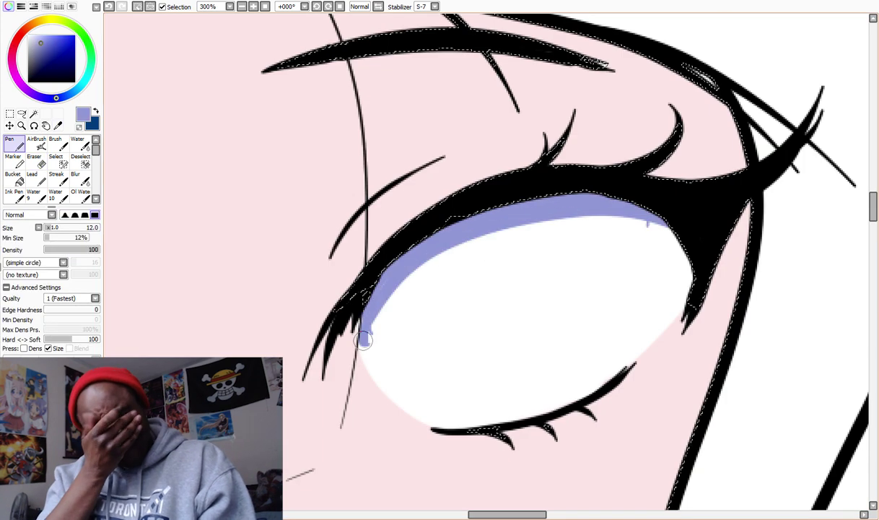
{"action": "scroll", "coordinate": [370, 307], "scroll_direction": "left", "scroll_amount": 10}
{"action": "mouse_move", "coordinate": [202, 322]}
{"action": "left_mouse_down"}
{"action": "mouse_move", "coordinate": [351, 272]}
{"action": "mouse_move", "coordinate": [593, 306]}
{"action": "mouse_move", "coordinate": [236, 296]}
{"action": "mouse_move", "coordinate": [448, 288]}
{"action": "left_mouse_up"}
{"action": "scroll", "coordinate": [446, 410], "scroll_direction": "down", "scroll_amount": 1}
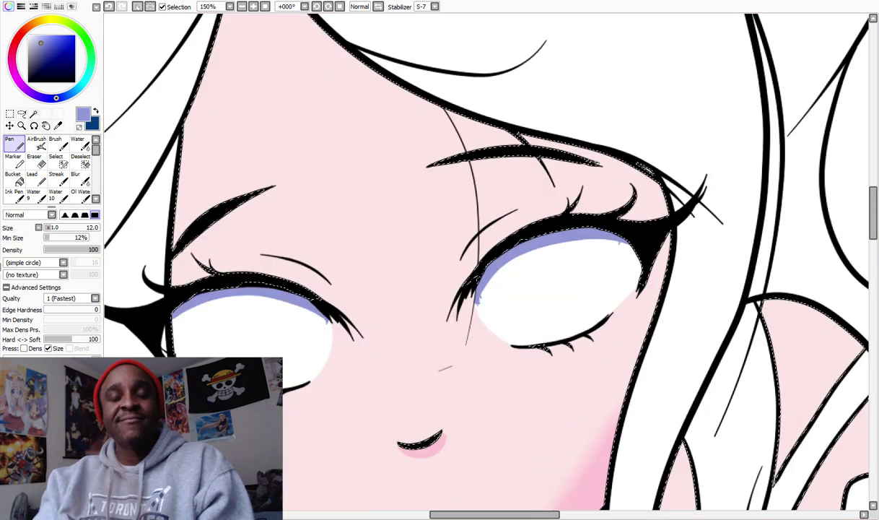
{"action": "scroll", "coordinate": [446, 409], "scroll_direction": "up", "scroll_amount": 2}
{"action": "scroll", "coordinate": [436, 288], "scroll_direction": "down", "scroll_amount": 1}
Step: Brush a pale highlight down the nose bridge with the Brush at size 35, and switch to Blur to soften it
{"action": "left_click", "coordinate": [671, 45], "text": "alt"}
{"action": "left_click", "coordinate": [274, 145], "text": "alt"}
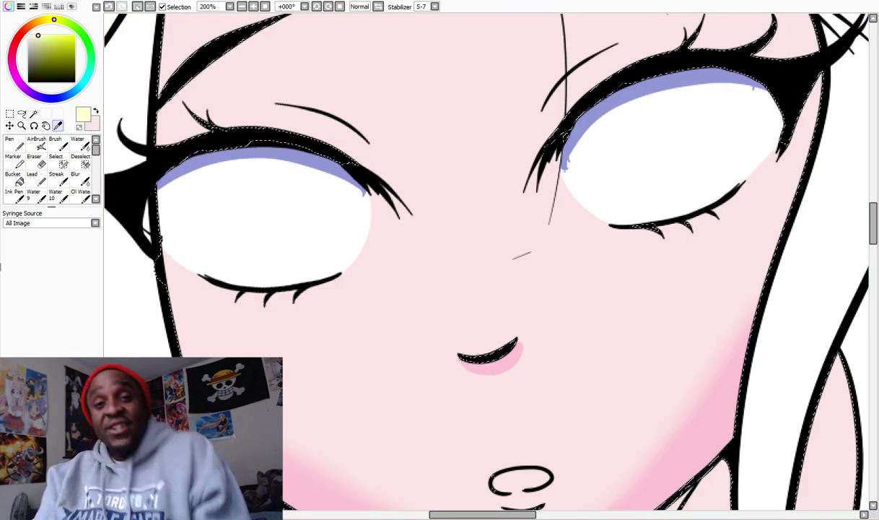
{"action": "key", "text": "b"}
{"action": "scroll", "coordinate": [489, 240], "scroll_direction": "up", "scroll_amount": 3}
{"action": "scroll", "coordinate": [489, 240], "scroll_direction": "down", "scroll_amount": 5}
{"action": "scroll", "coordinate": [486, 250], "scroll_direction": "up", "scroll_amount": 6}
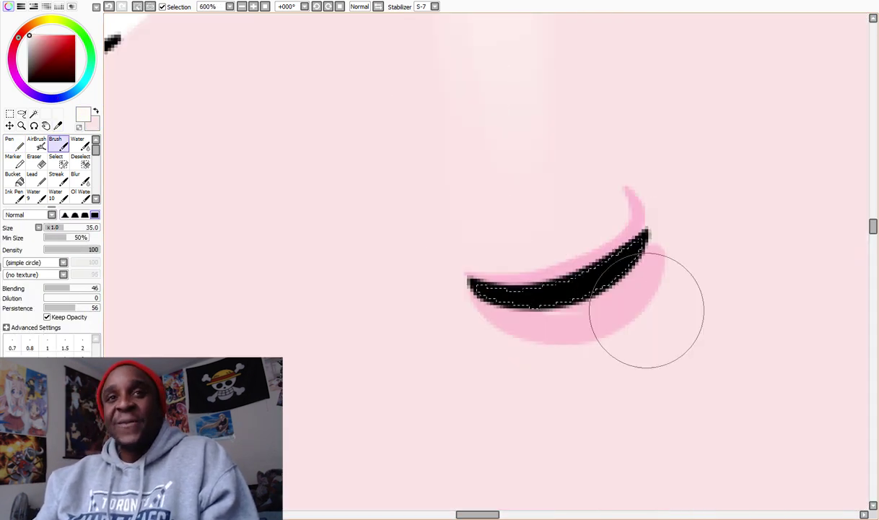
{"action": "scroll", "coordinate": [486, 251], "scroll_direction": "down", "scroll_amount": 6}
{"action": "key", "text": "r"}
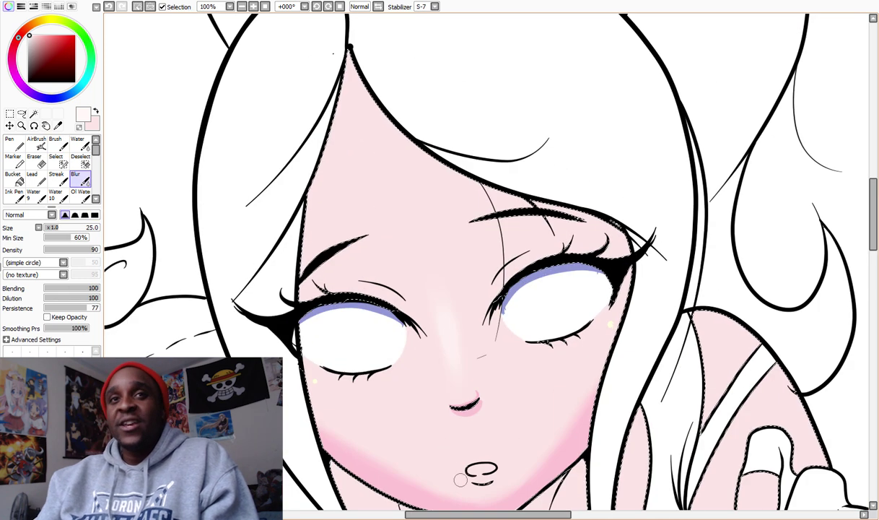
Step: Paint a pink shadow on the upper forehead beneath the hair parting with the Pen
{"action": "key", "text": "n"}
{"action": "left_click_drag", "start_coordinate": [312, 174], "coordinate": [450, 141]}
{"action": "key", "text": "b"}
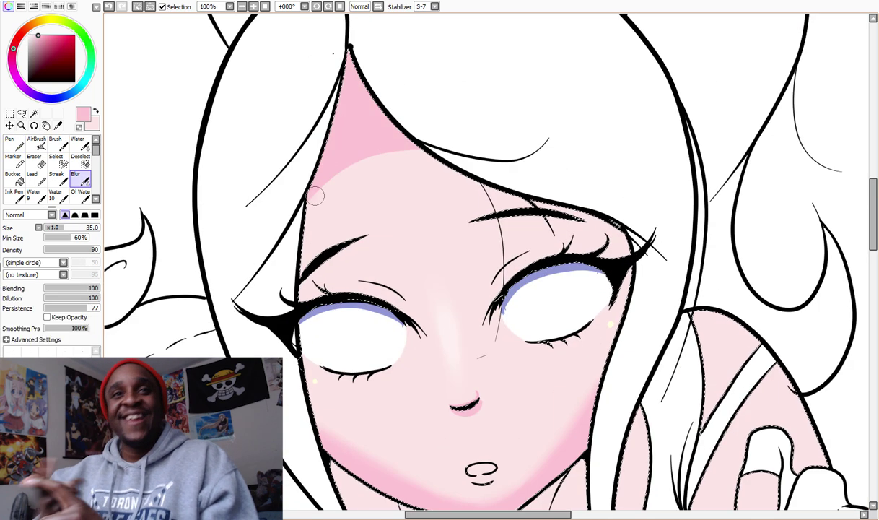
Step: Soften the lower edge of the forehead shadow into the skin tone
{"action": "scroll", "coordinate": [312, 194], "scroll_direction": "down", "scroll_amount": 3}
{"action": "scroll", "coordinate": [349, 171], "scroll_direction": "up", "scroll_amount": 4}
{"action": "left_click_drag", "start_coordinate": [349, 171], "coordinate": [350, 174]}
{"action": "scroll", "coordinate": [350, 173], "scroll_direction": "down", "scroll_amount": 3}
{"action": "scroll", "coordinate": [195, 217], "scroll_direction": "up", "scroll_amount": 3}
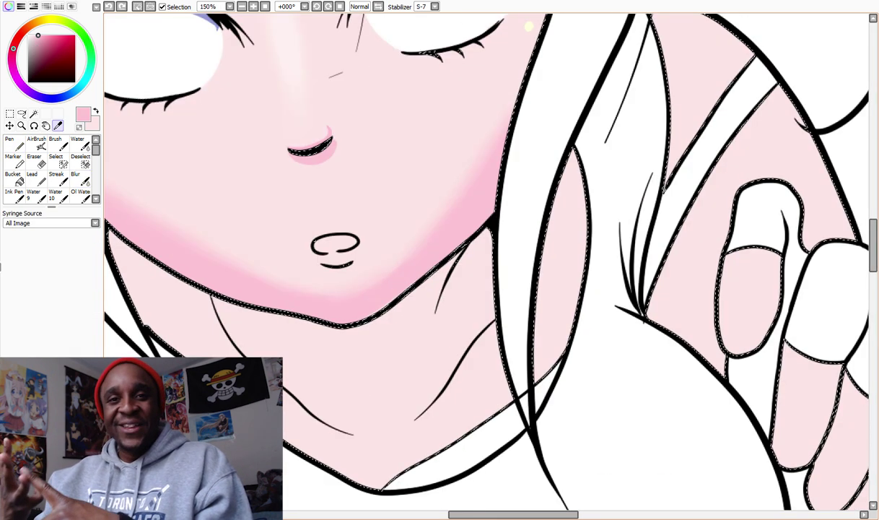
Step: Brush a broad pink shadow across the neck beneath the chin
{"action": "key", "text": "b"}
{"action": "mouse_move", "coordinate": [489, 271]}
{"action": "left_mouse_down"}
{"action": "mouse_move", "coordinate": [369, 287]}
{"action": "mouse_move", "coordinate": [506, 275]}
{"action": "mouse_move", "coordinate": [412, 325]}
{"action": "left_mouse_up"}
{"action": "scroll", "coordinate": [448, 273], "scroll_direction": "down", "scroll_amount": 3}
{"action": "scroll", "coordinate": [448, 273], "scroll_direction": "up", "scroll_amount": 3}
Step: Reduce the brush size and paint a darker pink shadow on the neck directly beneath the jawline
{"action": "key", "text": "bracketleft"}
{"action": "key", "text": "bracketleft"}
{"action": "key", "text": "bracketleft"}
{"action": "mouse_move", "coordinate": [390, 286]}
{"action": "left_mouse_down"}
{"action": "mouse_move", "coordinate": [275, 260]}
{"action": "mouse_move", "coordinate": [382, 296]}
{"action": "left_mouse_up"}
Step: Blend the neck shadows into the skin tone with the Blur tool at sizes 20 and 30
{"action": "key", "text": "r"}
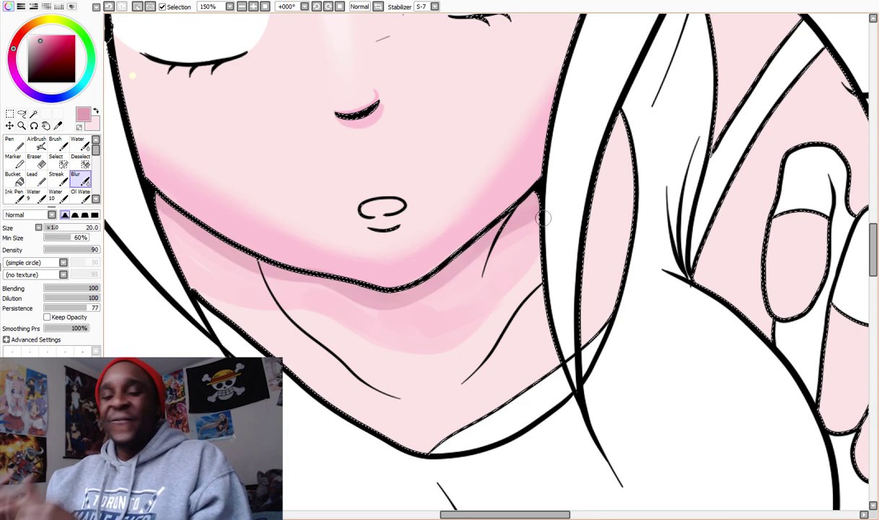
{"action": "key", "text": "bracketright"}
{"action": "key", "text": "bracketright"}
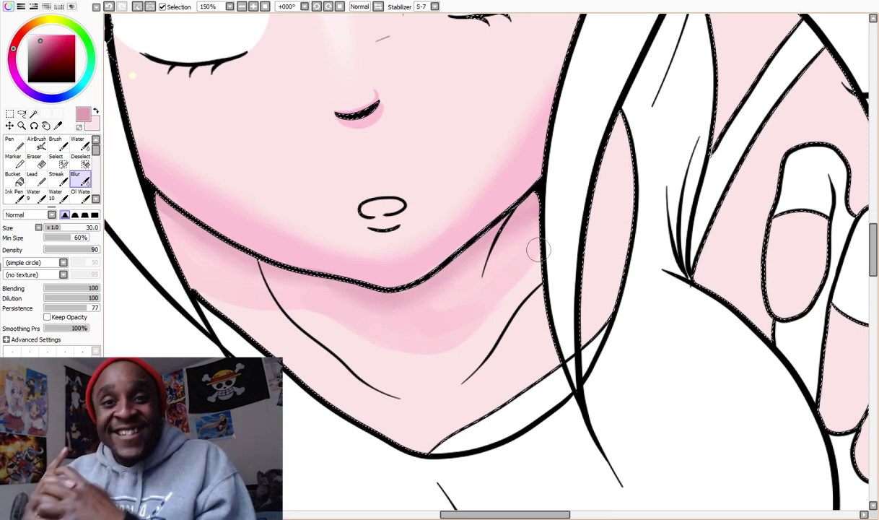
{"action": "mouse_move", "coordinate": [451, 304]}
{"action": "left_mouse_down"}
{"action": "mouse_move", "coordinate": [452, 318]}
{"action": "mouse_move", "coordinate": [507, 235]}
{"action": "left_mouse_up"}
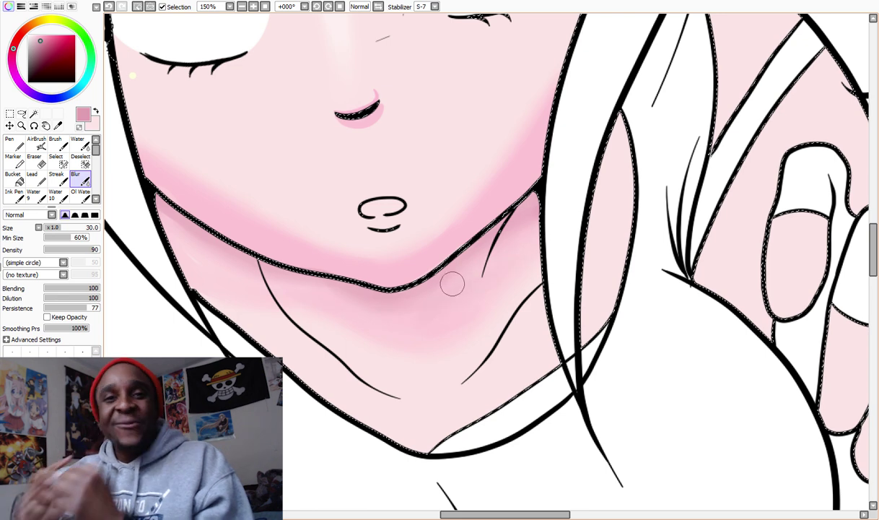
Step: Paint pale highlights on the neck and shoulder and soften them with the Blur tool at size 50
{"action": "left_click_drag", "start_coordinate": [502, 366], "coordinate": [444, 315]}
{"action": "left_click", "coordinate": [444, 315], "text": "alt"}
{"action": "mouse_move", "coordinate": [540, 101]}
{"action": "left_mouse_down"}
{"action": "mouse_move", "coordinate": [546, 226]}
{"action": "mouse_move", "coordinate": [431, 328]}
{"action": "mouse_move", "coordinate": [516, 269]}
{"action": "left_mouse_up"}
{"action": "scroll", "coordinate": [516, 269], "scroll_direction": "down", "scroll_amount": 2}
{"action": "scroll", "coordinate": [628, 230], "scroll_direction": "up", "scroll_amount": 1}
{"action": "key", "text": "b"}
{"action": "key", "text": "r"}
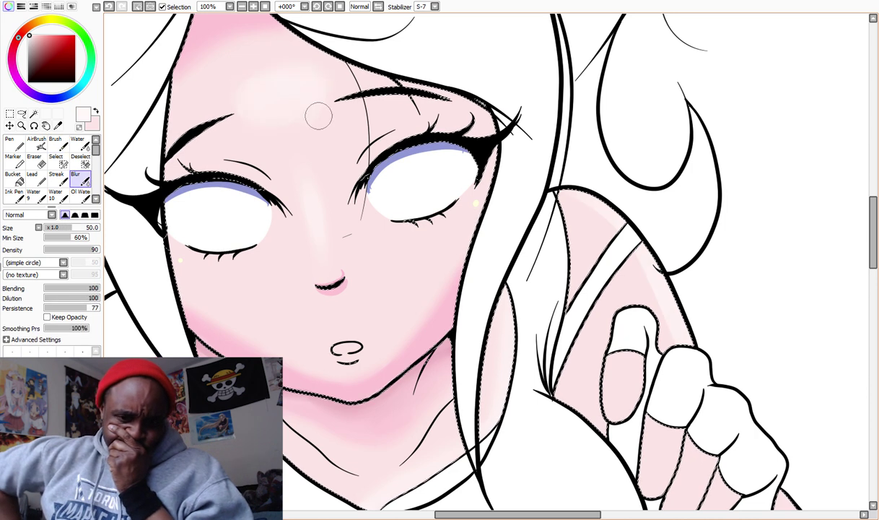
Step: Paint a pink blush on both cheeks and blend it into the skin with the Blur tool at size 60
{"action": "left_click", "coordinate": [43, 35]}
{"action": "left_click_drag", "start_coordinate": [430, 221], "coordinate": [440, 231]}
{"action": "mouse_move", "coordinate": [232, 253]}
{"action": "left_mouse_down"}
{"action": "mouse_move", "coordinate": [274, 278]}
{"action": "mouse_move", "coordinate": [247, 289]}
{"action": "mouse_move", "coordinate": [242, 263]}
{"action": "left_mouse_up"}
{"action": "key", "text": "bracketright"}
{"action": "key", "text": "bracketright"}
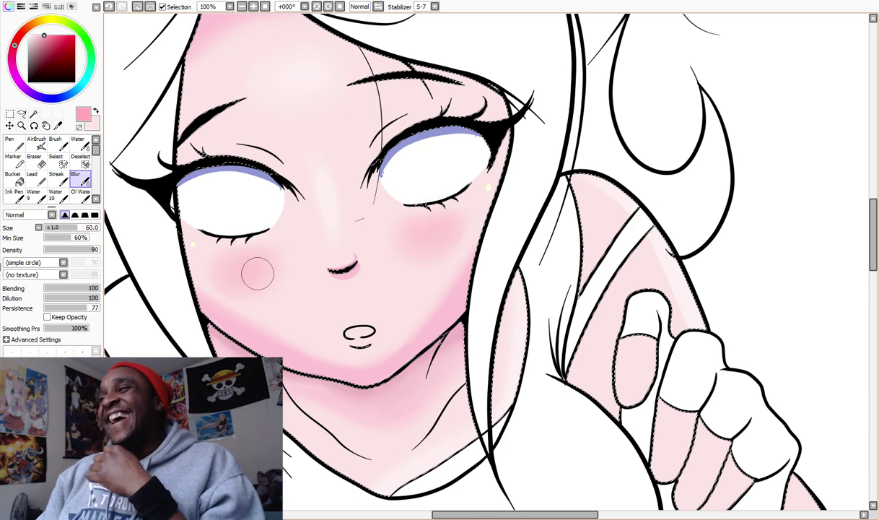
Step: Paint pink shadows on the thigh beneath the frayed shorts hem and soften them with the Blur tool at size 40
{"action": "scroll", "coordinate": [491, 260], "scroll_direction": "down", "scroll_amount": 3}
{"action": "scroll", "coordinate": [491, 260], "scroll_direction": "up", "scroll_amount": 3}
{"action": "scroll", "coordinate": [491, 260], "scroll_direction": "down", "scroll_amount": 1}
{"action": "key", "text": "alt"}
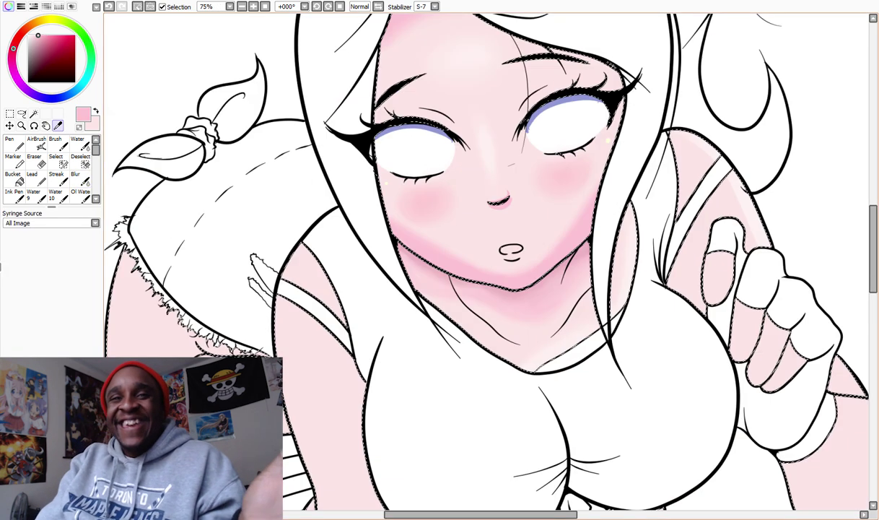
{"action": "key", "text": "n"}
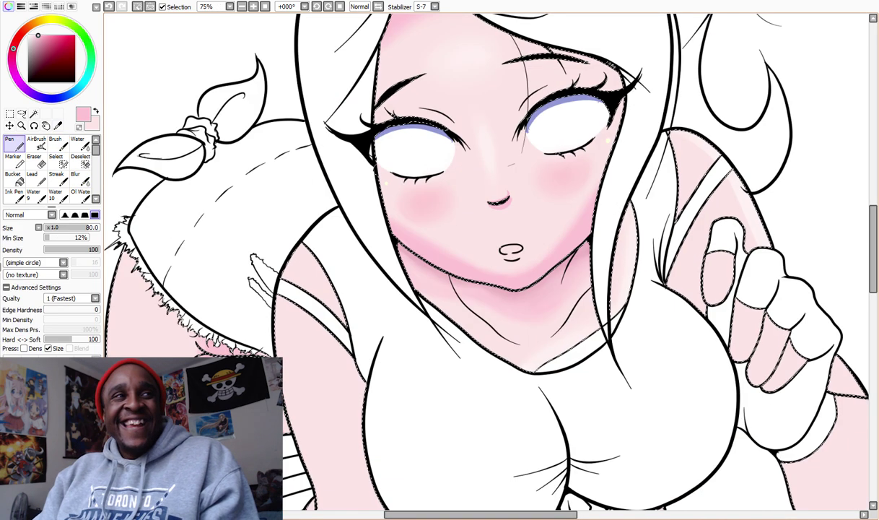
{"action": "key", "text": "b"}
{"action": "key", "text": "alt"}
{"action": "key", "text": "bracketleft"}
{"action": "key", "text": "bracketleft"}
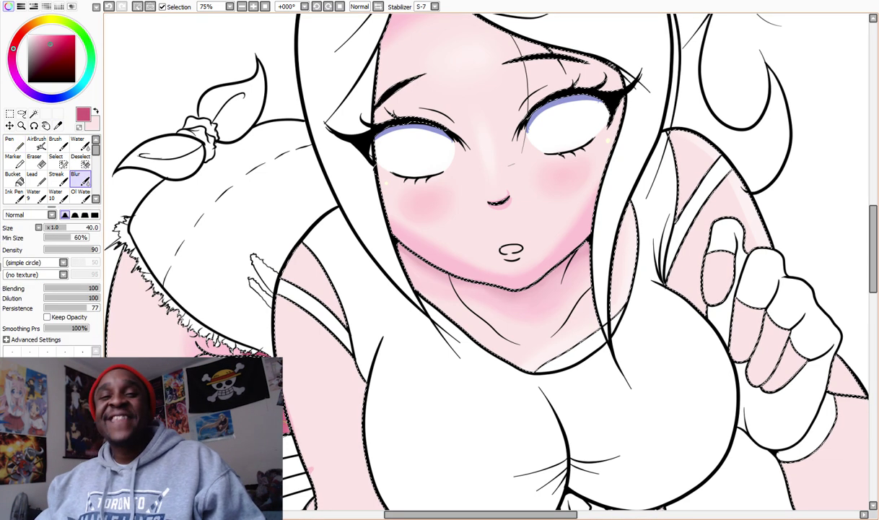
Step: Add a pale highlight to the thigh with the Pen at size 40 and blend it with the Blur tool at size 70
{"action": "key", "text": "alt"}
{"action": "key", "text": "bracketright"}
{"action": "key", "text": "bracketright"}
{"action": "key", "text": "bracketright"}
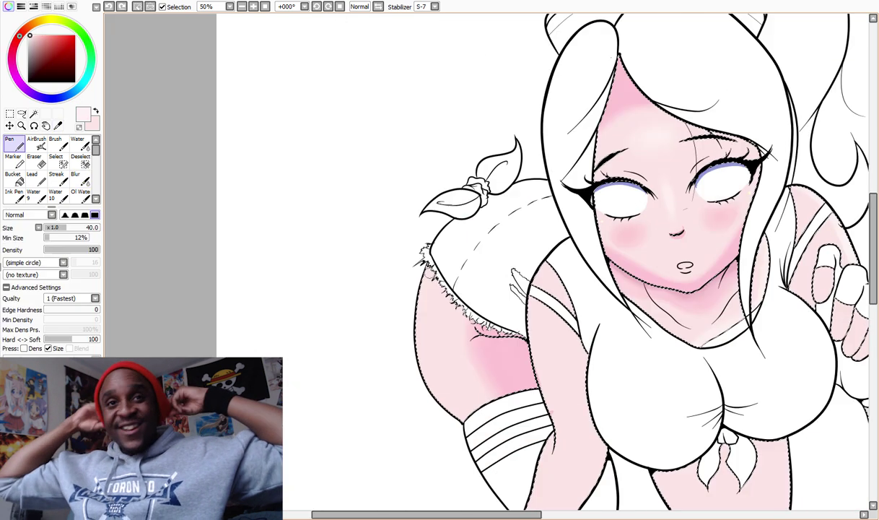
{"action": "key", "text": "b"}
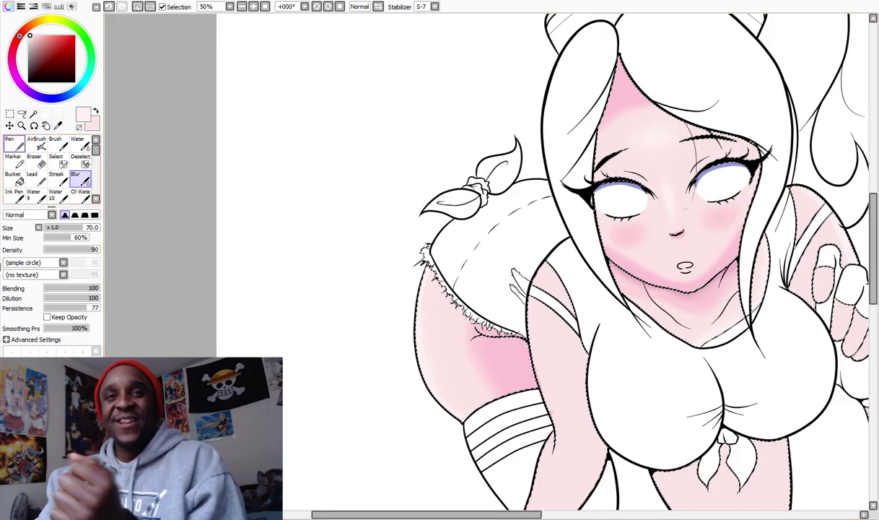
Step: Place small white sparkle dots on the cheeks beneath the eyes with the Pen at size 14
{"action": "scroll", "coordinate": [435, 344], "scroll_direction": "up", "scroll_amount": 1}
{"action": "key", "text": "n"}
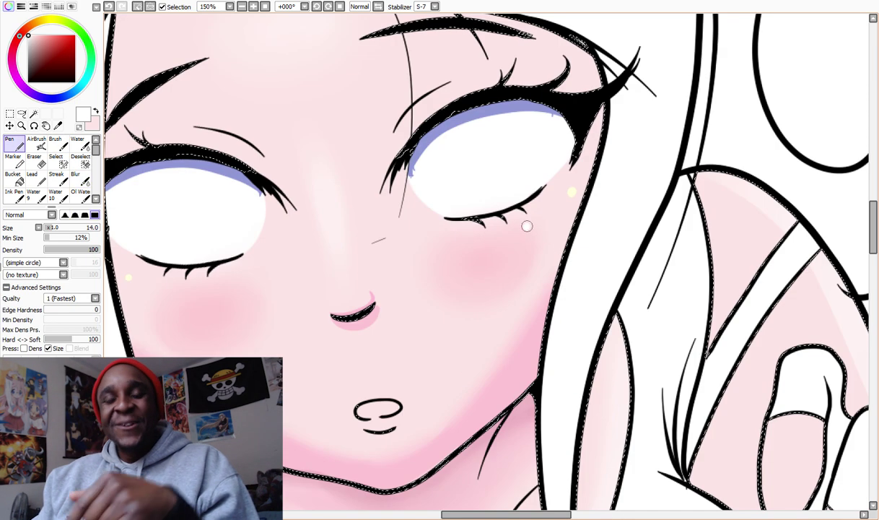
{"action": "scroll", "coordinate": [527, 228], "scroll_direction": "down", "scroll_amount": 3}
{"action": "scroll", "coordinate": [345, 211], "scroll_direction": "up", "scroll_amount": 3}
Step: Paint a pink shadow on the supporting arm with a larger brush and blur it into the base tone
{"action": "key", "text": "bracketright"}
{"action": "key", "text": "bracketright"}
{"action": "key", "text": "bracketright"}
{"action": "key", "text": "bracketright"}
{"action": "key", "text": "b"}
{"action": "scroll", "coordinate": [401, 231], "scroll_direction": "down", "scroll_amount": 2}
Step: Paint a pink shadow across the midriff beneath the shirt and blend it downward with the Blur tool at size 80
{"action": "mouse_move", "coordinate": [448, 304]}
{"action": "left_mouse_down"}
{"action": "mouse_move", "coordinate": [371, 250]}
{"action": "mouse_move", "coordinate": [488, 300]}
{"action": "left_mouse_up"}
{"action": "scroll", "coordinate": [503, 280], "scroll_direction": "down", "scroll_amount": 3}
{"action": "scroll", "coordinate": [505, 286], "scroll_direction": "up", "scroll_amount": 5}
{"action": "key", "text": "b"}
{"action": "key", "text": "b"}
{"action": "key", "text": "b"}
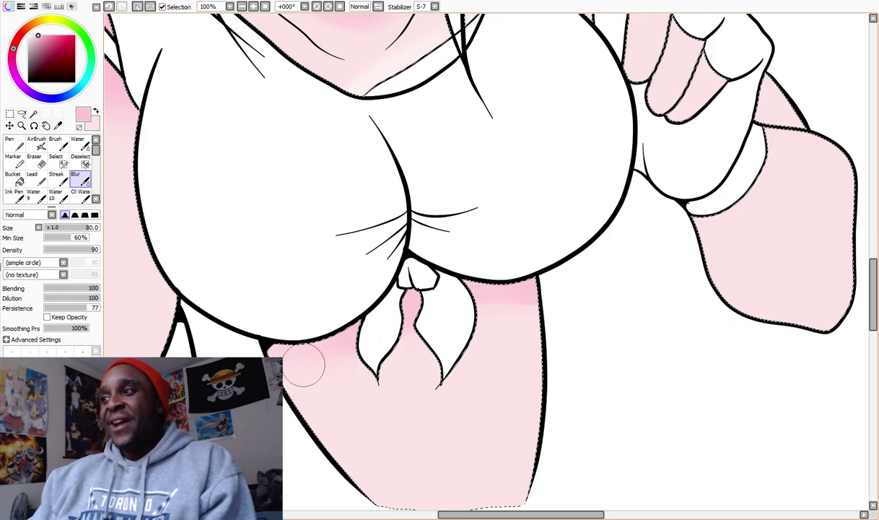
{"action": "left_click_drag", "start_coordinate": [288, 383], "coordinate": [440, 361]}
{"action": "key", "text": "b"}
{"action": "left_click_drag", "start_coordinate": [462, 310], "coordinate": [335, 411]}
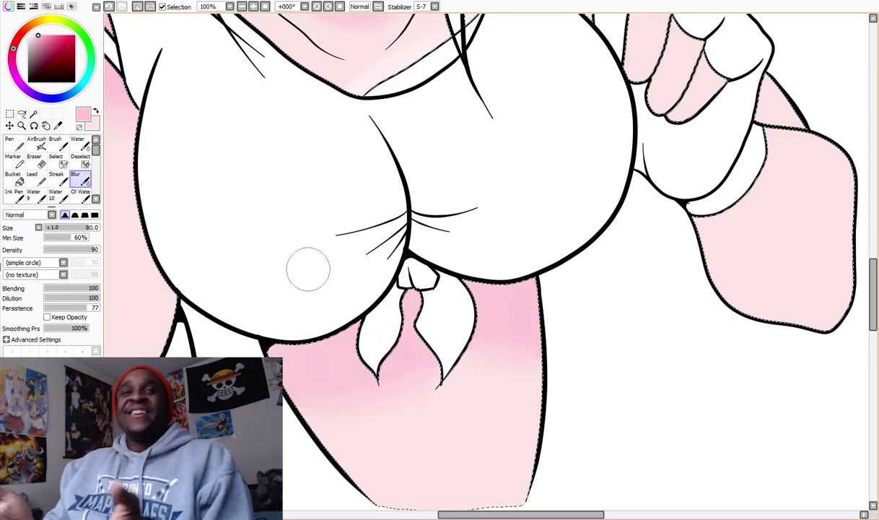
Step: Add soft white highlights to the midriff and supporting arm with the Brush at size 70 and blur them
{"action": "scroll", "coordinate": [391, 394], "scroll_direction": "down", "scroll_amount": 2}
{"action": "scroll", "coordinate": [469, 307], "scroll_direction": "down", "scroll_amount": 2}
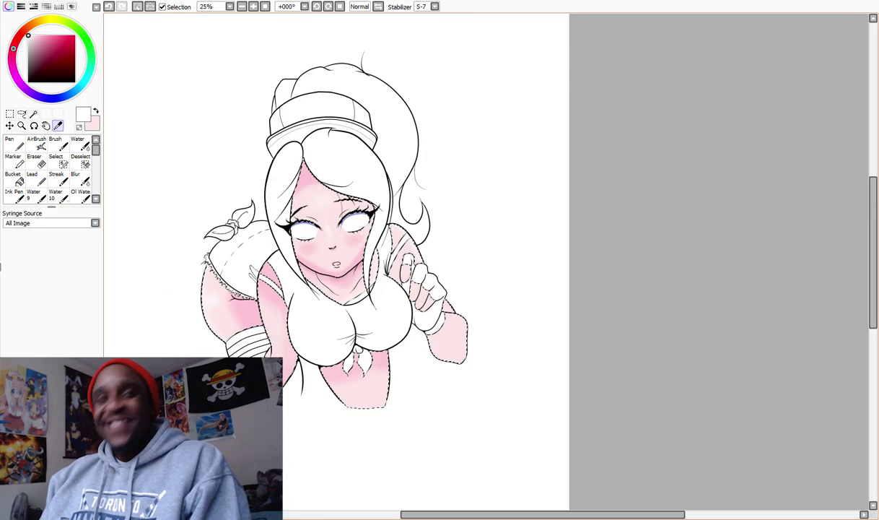
{"action": "key", "text": "b"}
{"action": "scroll", "coordinate": [337, 390], "scroll_direction": "up", "scroll_amount": 3}
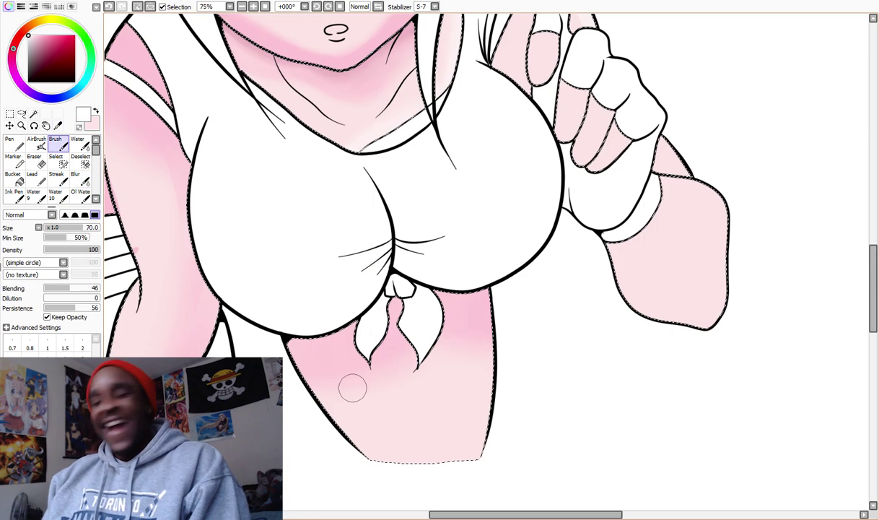
{"action": "key", "text": "b"}
{"action": "scroll", "coordinate": [365, 386], "scroll_direction": "down", "scroll_amount": 2}
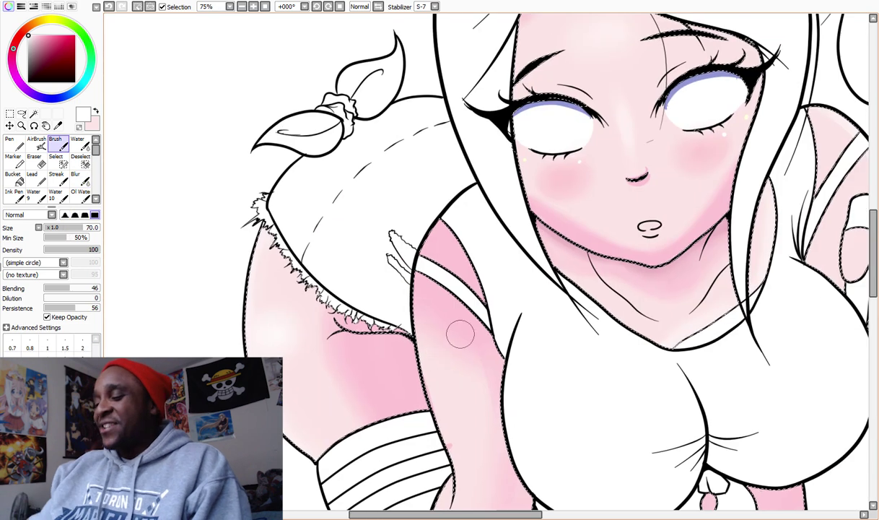
{"action": "key", "text": "b"}
{"action": "scroll", "coordinate": [502, 318], "scroll_direction": "down", "scroll_amount": 4}
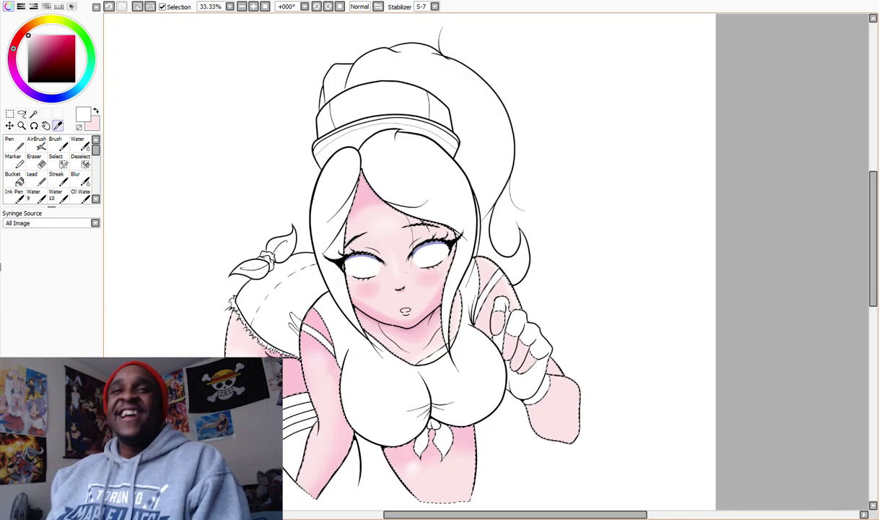
Step: Shade the edges of the raised forearm in pink around a light centre and blend the transition
{"action": "left_click", "coordinate": [556, 418]}
{"action": "scroll", "coordinate": [556, 419], "scroll_direction": "up", "scroll_amount": 1}
{"action": "key", "text": "b"}
{"action": "key", "text": "bracketleft"}
{"action": "key", "text": "bracketleft"}
{"action": "key", "text": "bracketleft"}
{"action": "key", "text": "bracketleft"}
{"action": "key", "text": "bracketleft"}
{"action": "key", "text": "bracketleft"}
{"action": "scroll", "coordinate": [517, 418], "scroll_direction": "down", "scroll_amount": 3}
{"action": "scroll", "coordinate": [405, 404], "scroll_direction": "up", "scroll_amount": 3}
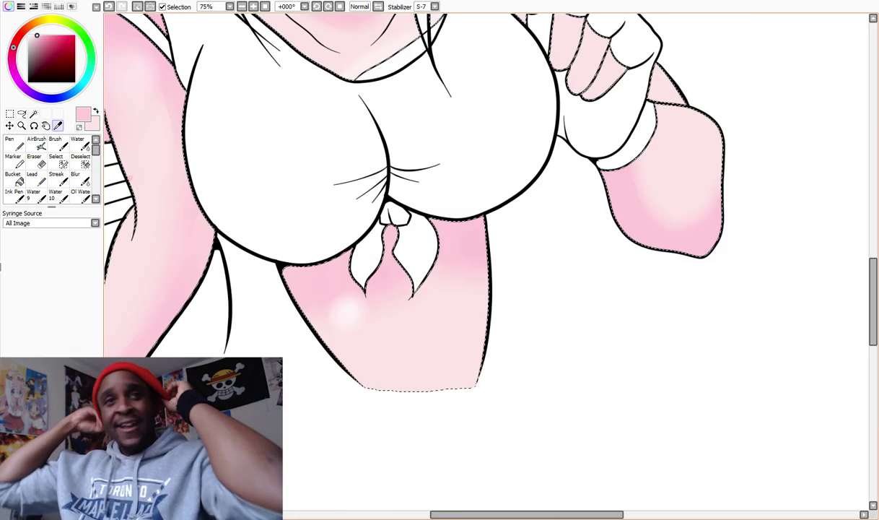
Step: Close the open stocking outline with the Select pen at size 5, select the stocking areas and fill them with white
{"action": "scroll", "coordinate": [325, 329], "scroll_direction": "down", "scroll_amount": 3}
{"action": "scroll", "coordinate": [416, 302], "scroll_direction": "up", "scroll_amount": 7}
{"action": "key", "text": "e"}
{"action": "scroll", "coordinate": [415, 302], "scroll_direction": "down", "scroll_amount": 5}
{"action": "scroll", "coordinate": [415, 302], "scroll_direction": "up", "scroll_amount": 3}
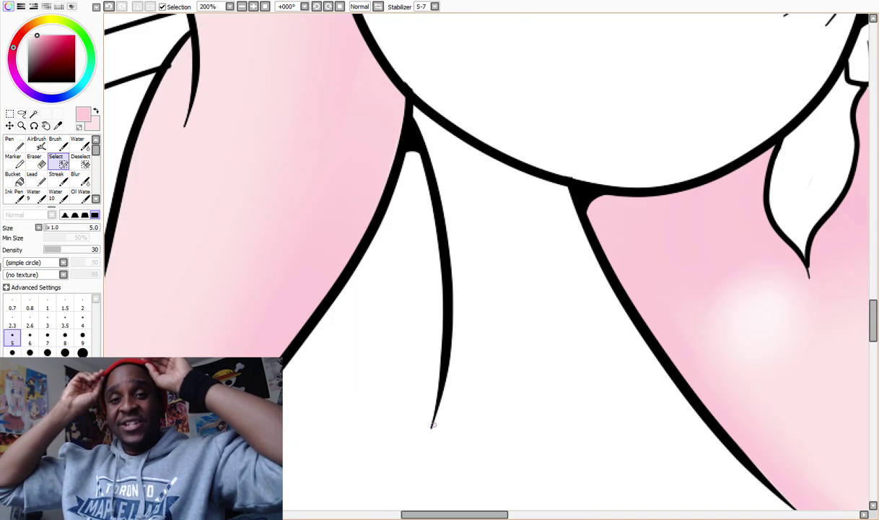
{"action": "scroll", "coordinate": [470, 216], "scroll_direction": "down", "scroll_amount": 3}
{"action": "key", "text": "w"}
{"action": "scroll", "coordinate": [470, 253], "scroll_direction": "up", "scroll_amount": 3}
{"action": "key", "text": "g"}
{"action": "scroll", "coordinate": [469, 252], "scroll_direction": "down", "scroll_amount": 2}
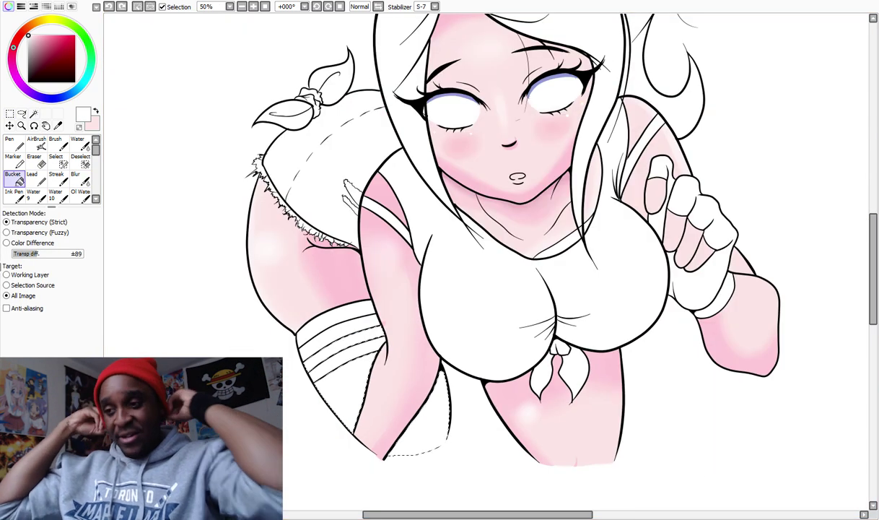
Step: Shade the stocking bands and calf in pale blue-grey with the Pen at size 30 and soften with the Blur tool at size 40
{"action": "key", "text": "n"}
{"action": "scroll", "coordinate": [437, 365], "scroll_direction": "up", "scroll_amount": 3}
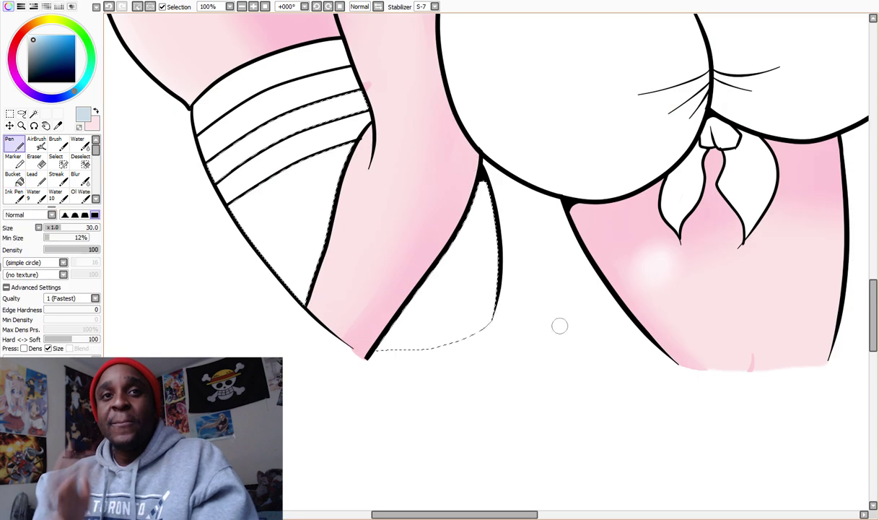
{"action": "key", "text": "b"}
{"action": "scroll", "coordinate": [459, 275], "scroll_direction": "down", "scroll_amount": 3}
{"action": "scroll", "coordinate": [385, 221], "scroll_direction": "up", "scroll_amount": 5}
{"action": "left_click_drag", "start_coordinate": [385, 222], "coordinate": [325, 235]}
{"action": "mouse_move", "coordinate": [330, 156]}
{"action": "left_mouse_down"}
{"action": "mouse_move", "coordinate": [385, 135]}
{"action": "mouse_move", "coordinate": [306, 151]}
{"action": "left_mouse_up"}
{"action": "key", "text": "r"}
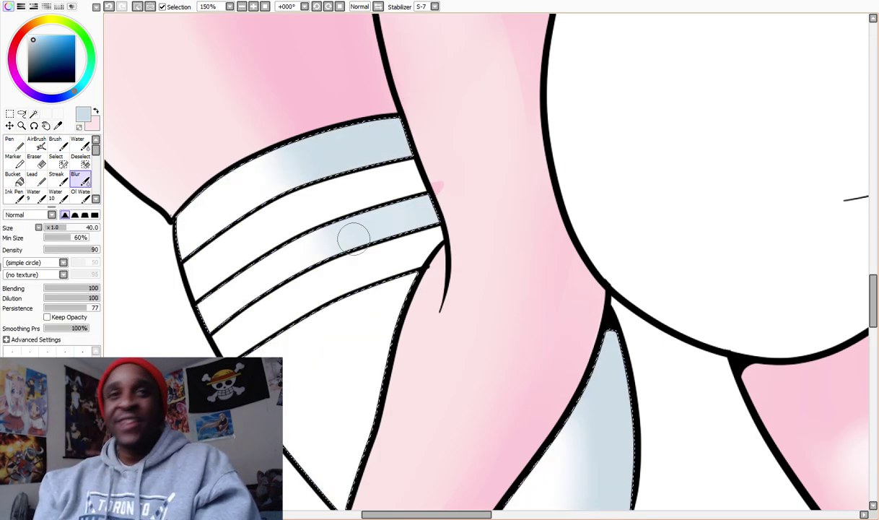
{"action": "scroll", "coordinate": [367, 240], "scroll_direction": "down", "scroll_amount": 3}
{"action": "scroll", "coordinate": [503, 152], "scroll_direction": "up", "scroll_amount": 3}
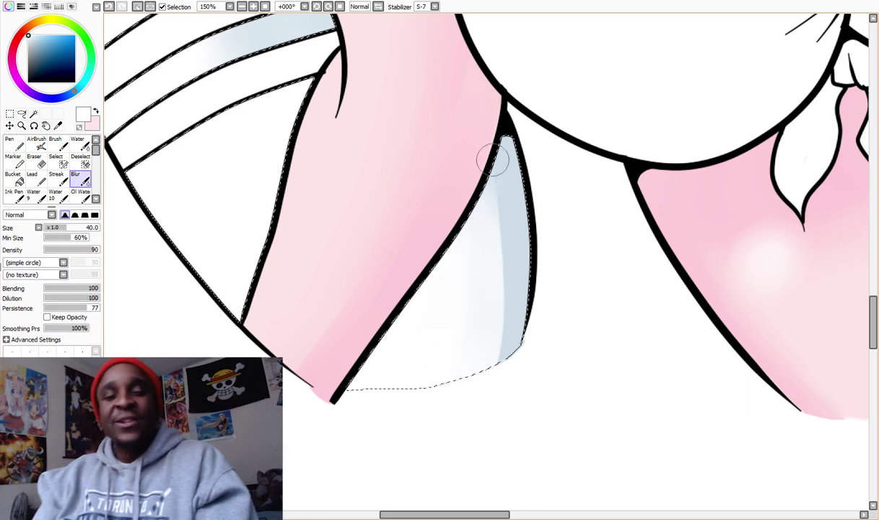
{"action": "scroll", "coordinate": [503, 151], "scroll_direction": "down", "scroll_amount": 3}
{"action": "scroll", "coordinate": [433, 260], "scroll_direction": "up", "scroll_amount": 3}
Step: Select the shirt, clean up the selection around the armhole folds with the Select pen at size 9 and fill it light teal
{"action": "key", "text": "w"}
{"action": "scroll", "coordinate": [491, 260], "scroll_direction": "down", "scroll_amount": 3}
{"action": "scroll", "coordinate": [491, 260], "scroll_direction": "up", "scroll_amount": 3}
{"action": "scroll", "coordinate": [491, 260], "scroll_direction": "down", "scroll_amount": 2}
{"action": "scroll", "coordinate": [491, 260], "scroll_direction": "up", "scroll_amount": 4}
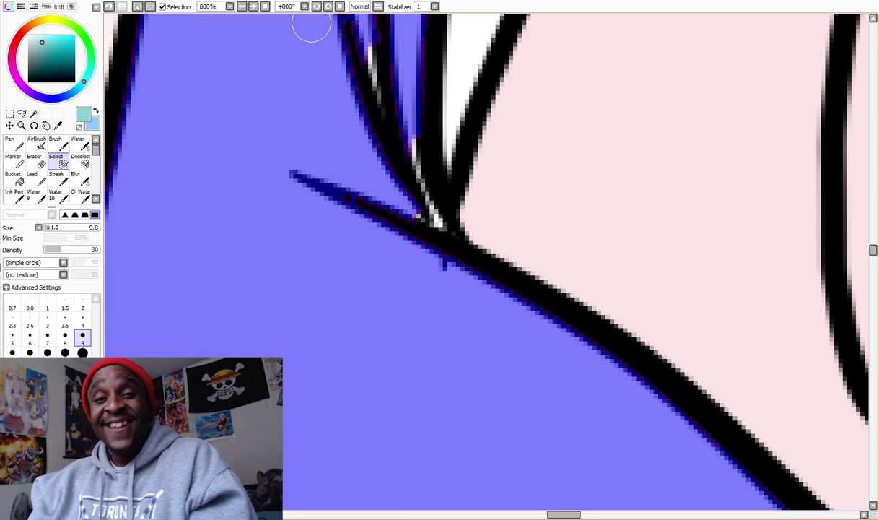
{"action": "left_click_drag", "start_coordinate": [393, 59], "coordinate": [428, 251]}
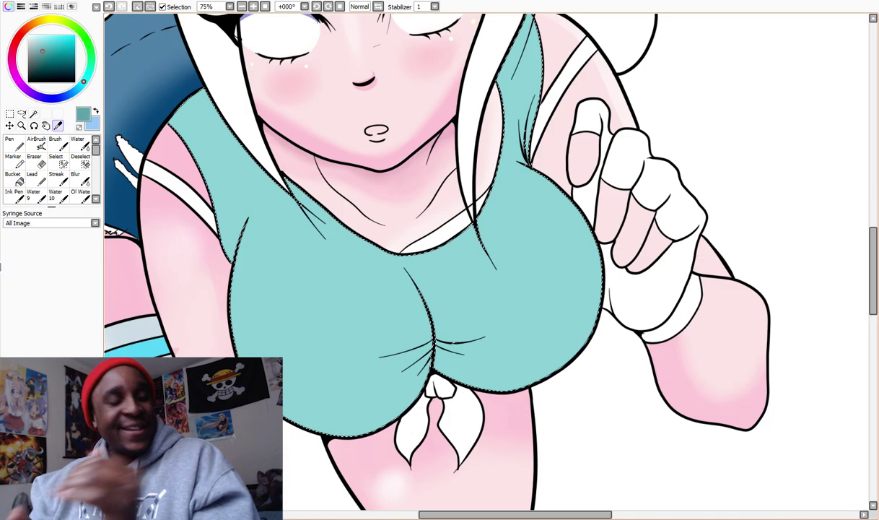
Step: Paint darker teal shadows along the shirt's lower edges with the Pen at size 30 and blur them at size 70
{"action": "key", "text": "n"}
{"action": "mouse_move", "coordinate": [604, 250]}
{"action": "left_mouse_down"}
{"action": "mouse_move", "coordinate": [552, 329]}
{"action": "mouse_move", "coordinate": [398, 427]}
{"action": "mouse_move", "coordinate": [338, 411]}
{"action": "left_mouse_up"}
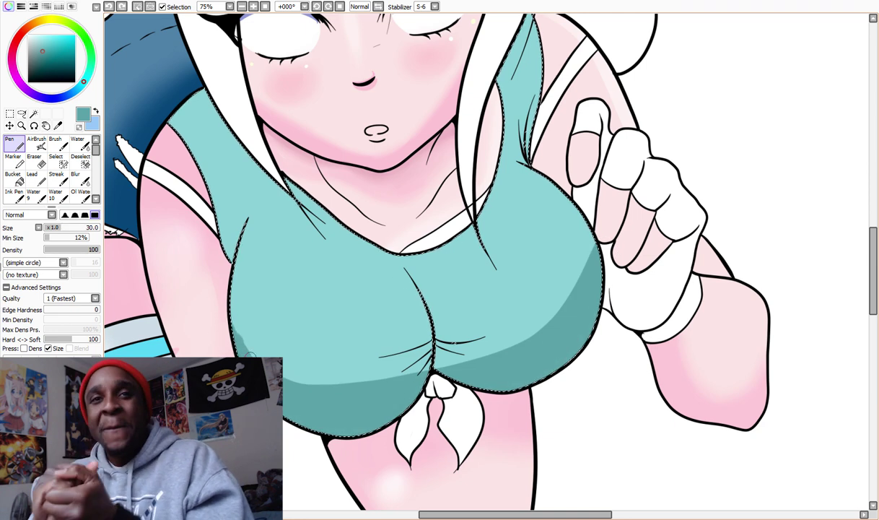
{"action": "key", "text": "b"}
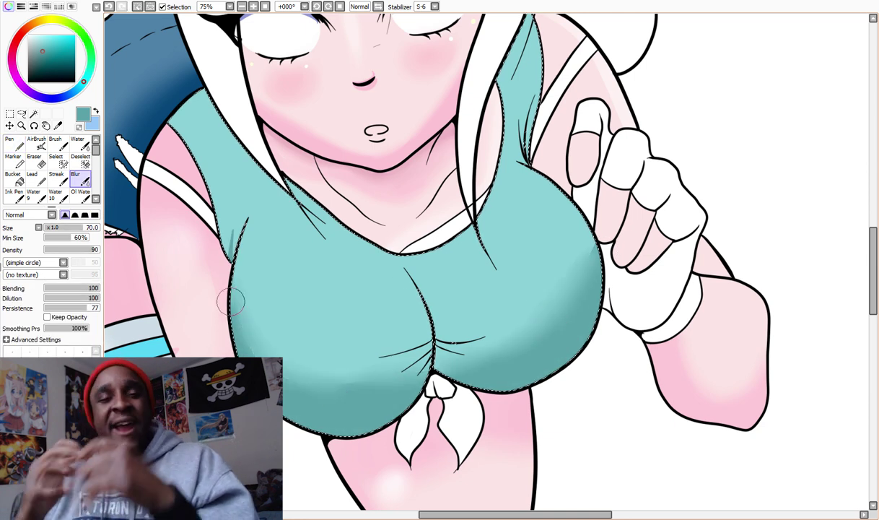
Step: Paint two pale cyan highlights on the front of the shirt with the Brush at size 100 and blur them at size 60
{"action": "left_click", "coordinate": [506, 305], "text": "alt"}
{"action": "key", "text": "b"}
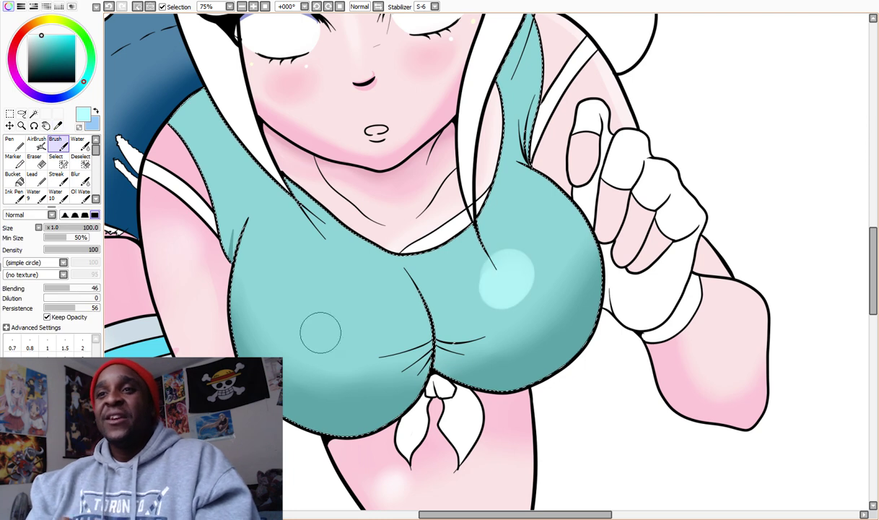
{"action": "left_click_drag", "start_coordinate": [299, 285], "coordinate": [321, 305]}
{"action": "key", "text": "b"}
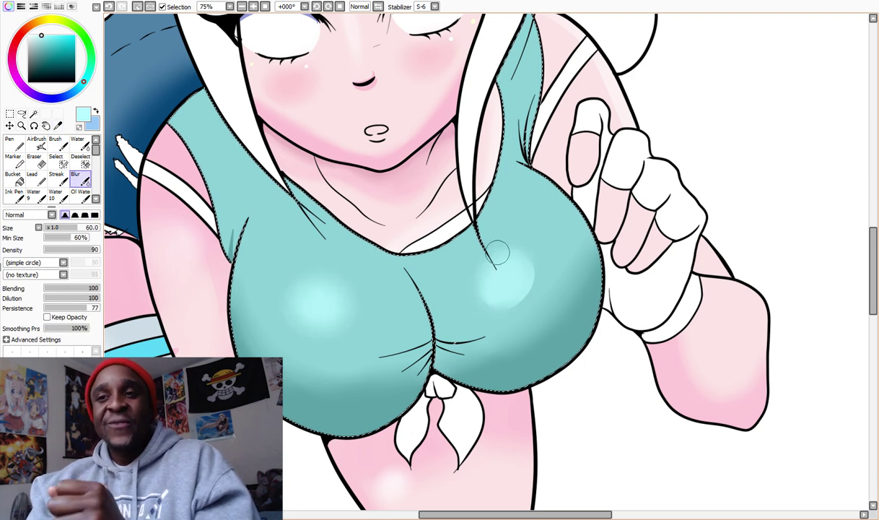
{"action": "scroll", "coordinate": [533, 264], "scroll_direction": "down", "scroll_amount": 2}
{"action": "scroll", "coordinate": [429, 239], "scroll_direction": "up", "scroll_amount": 3}
Step: Deepen the shadow along the shirt's lower edges with a darker teal and blend it in
{"action": "left_click", "coordinate": [428, 239], "text": "alt"}
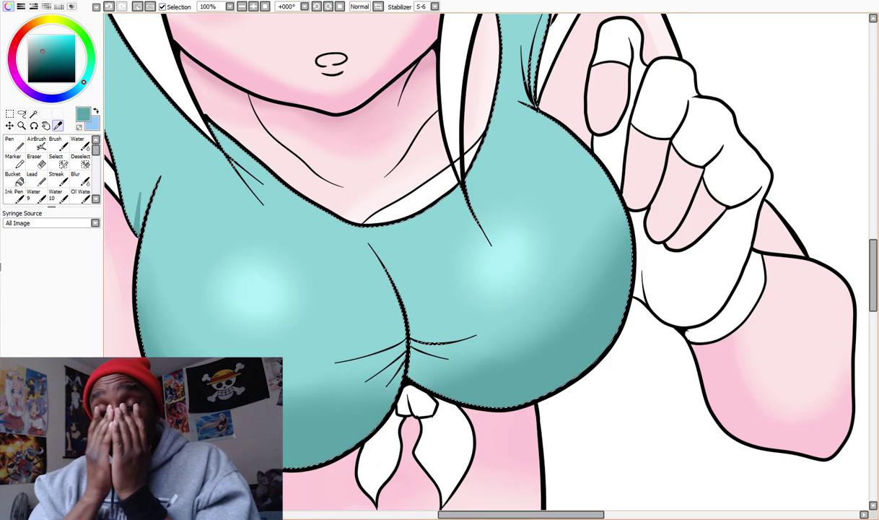
{"action": "key", "text": "b"}
{"action": "key", "text": "b"}
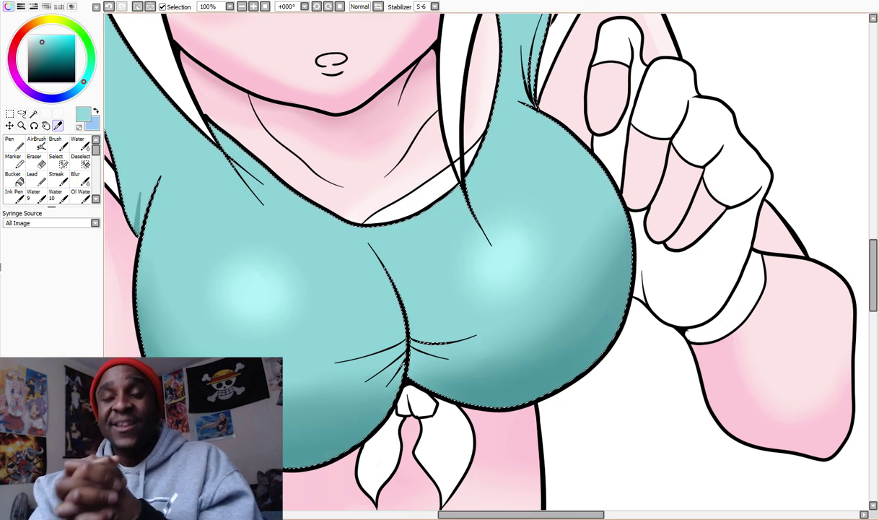
{"action": "left_click", "coordinate": [260, 282], "text": "alt"}
{"action": "key", "text": "b"}
{"action": "left_click", "coordinate": [469, 339], "text": "alt"}
Step: Brush soft teal fold shadows along both sides of the shirt's neckline, reducing the Brush to size 25
{"action": "left_click_drag", "start_coordinate": [462, 189], "coordinate": [419, 235]}
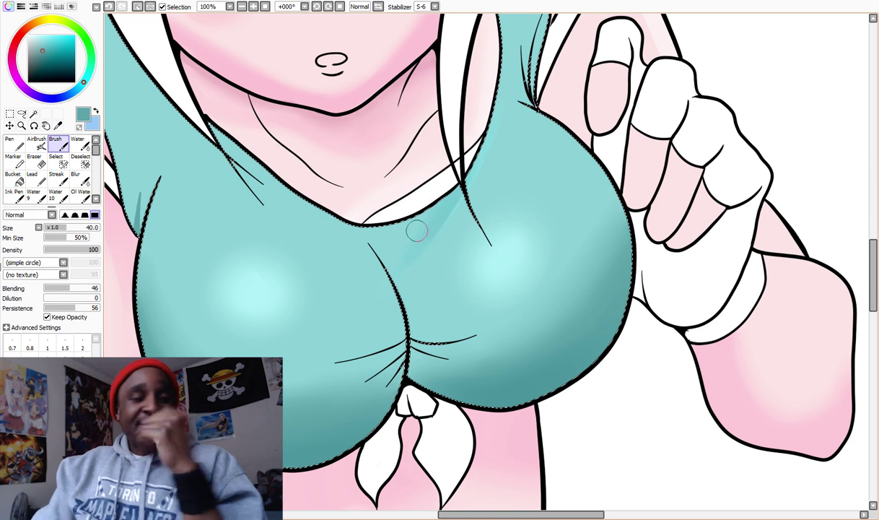
{"action": "key", "text": "bracketleft"}
{"action": "key", "text": "bracketleft"}
{"action": "key", "text": "bracketleft"}
{"action": "key", "text": "b"}
{"action": "key", "text": "b"}
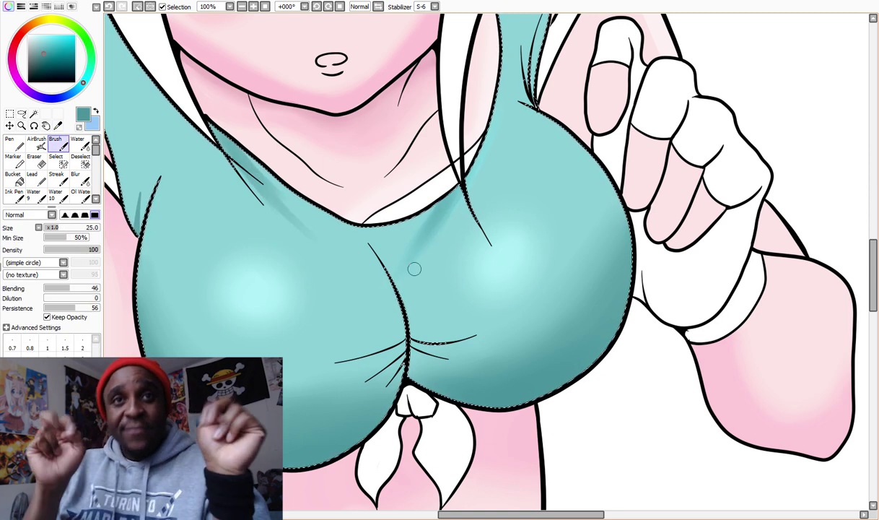
Step: Brush teal fold shadows down both shoulder sections of the shirt with the Brush at size 25
{"action": "scroll", "coordinate": [358, 203], "scroll_direction": "down", "scroll_amount": 1}
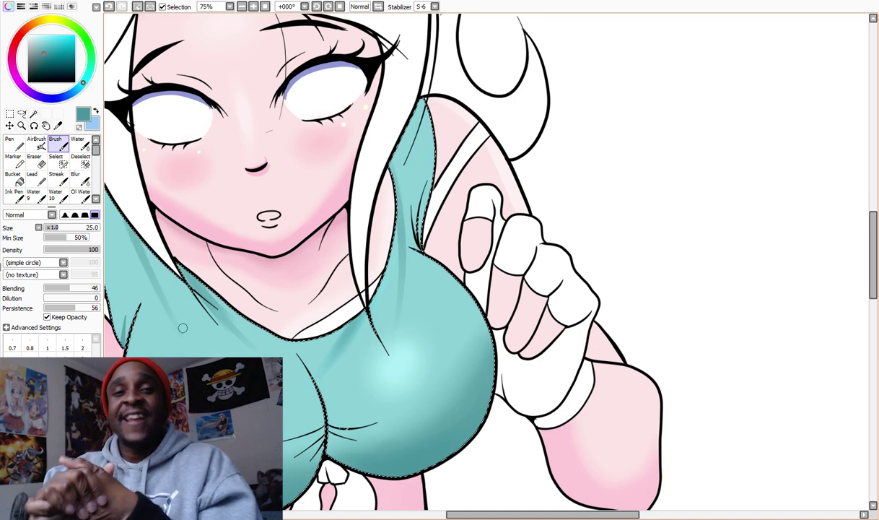
{"action": "scroll", "coordinate": [310, 288], "scroll_direction": "left", "scroll_amount": 3}
{"action": "scroll", "coordinate": [261, 225], "scroll_direction": "down", "scroll_amount": 3}
{"action": "scroll", "coordinate": [484, 169], "scroll_direction": "up", "scroll_amount": 3}
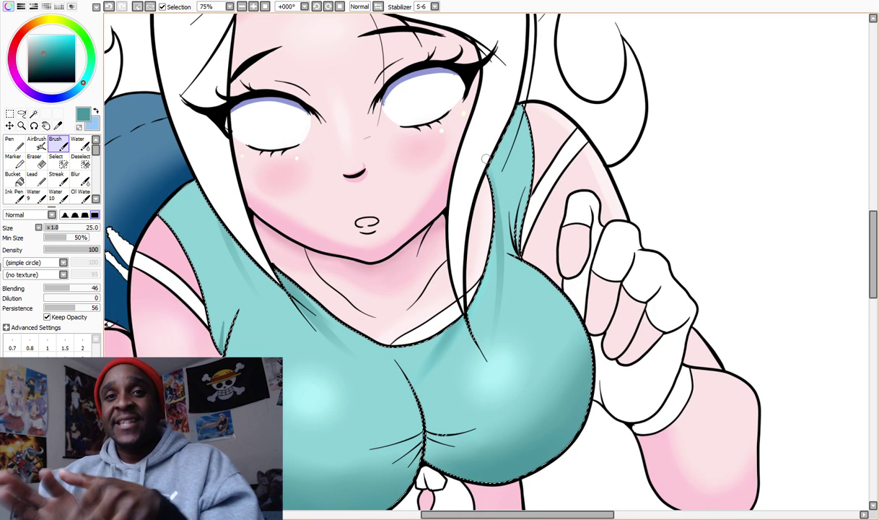
{"action": "scroll", "coordinate": [482, 168], "scroll_direction": "down", "scroll_amount": 3}
{"action": "scroll", "coordinate": [407, 247], "scroll_direction": "up", "scroll_amount": 2}
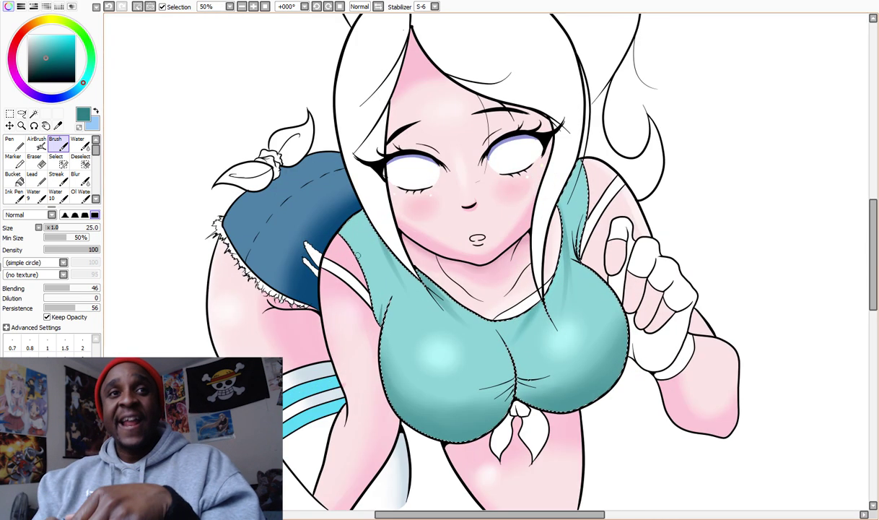
Step: Paint a pale cyan highlight on the shirt's shoulder with the Brush at size 70 and soften it with the Blur tool at size 40
{"action": "scroll", "coordinate": [463, 284], "scroll_direction": "up", "scroll_amount": 1}
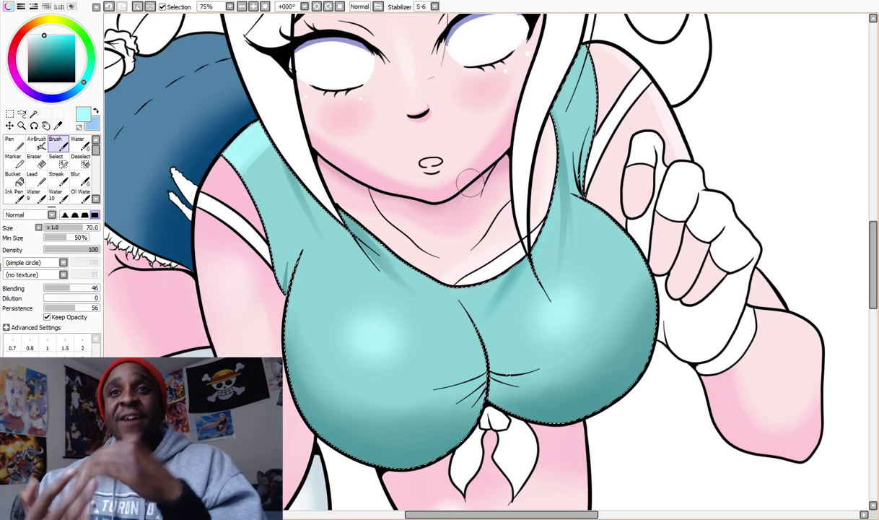
{"action": "scroll", "coordinate": [463, 284], "scroll_direction": "down", "scroll_amount": 2}
{"action": "scroll", "coordinate": [463, 284], "scroll_direction": "up", "scroll_amount": 1}
{"action": "left_click", "coordinate": [75, 178]}
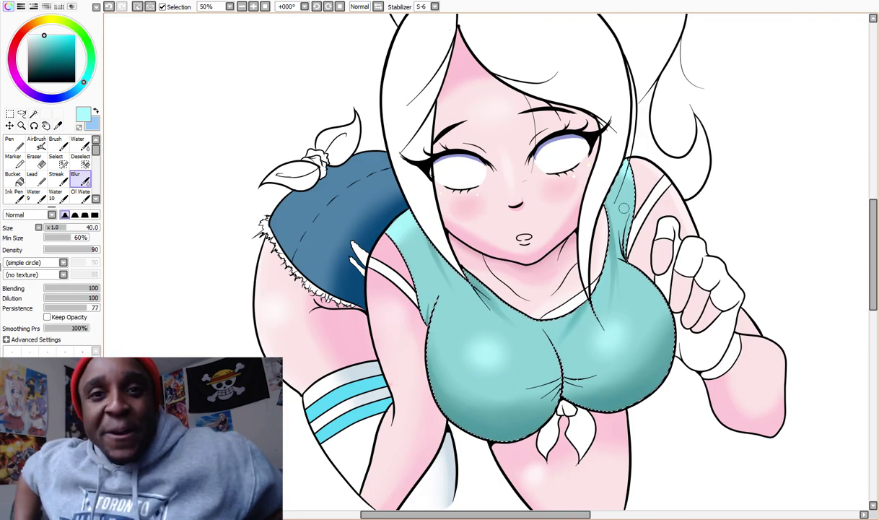
Step: Brush darker teal fold shadows along the creases at the shirt's centre with the Brush at size 35
{"action": "scroll", "coordinate": [207, 31], "scroll_direction": "up", "scroll_amount": 1}
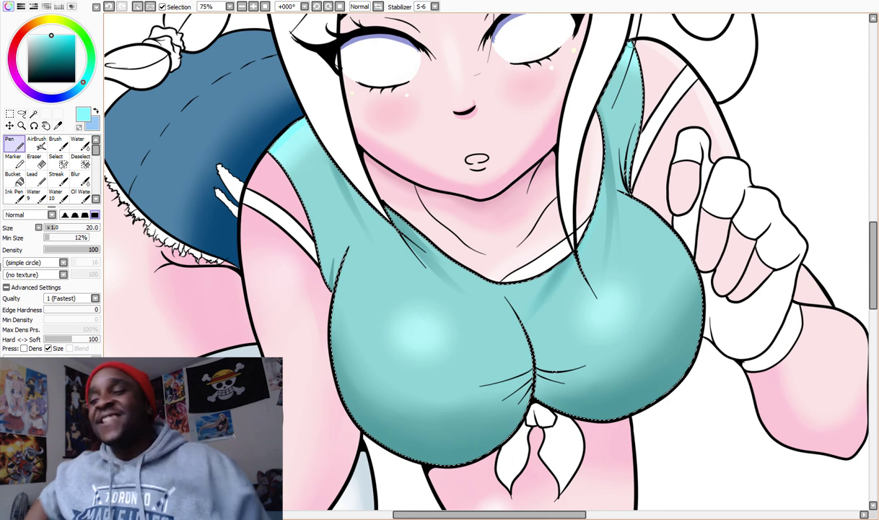
{"action": "scroll", "coordinate": [375, 365], "scroll_direction": "up", "scroll_amount": 1}
{"action": "key", "text": "b"}
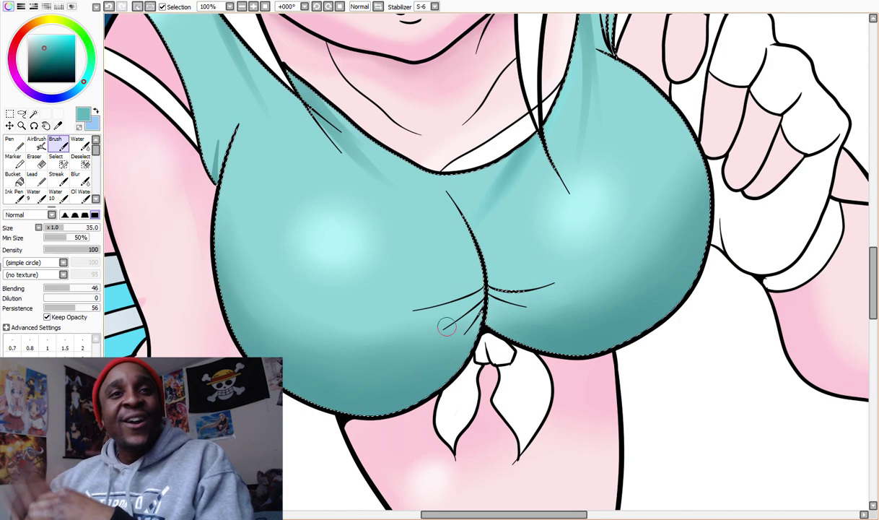
{"action": "mouse_move", "coordinate": [390, 318]}
{"action": "left_mouse_down"}
{"action": "mouse_move", "coordinate": [417, 299]}
{"action": "mouse_move", "coordinate": [417, 285]}
{"action": "left_mouse_up"}
{"action": "scroll", "coordinate": [445, 325], "scroll_direction": "up", "scroll_amount": 1}
{"action": "left_click", "coordinate": [75, 178]}
{"action": "left_click", "coordinate": [363, 428], "text": "alt"}
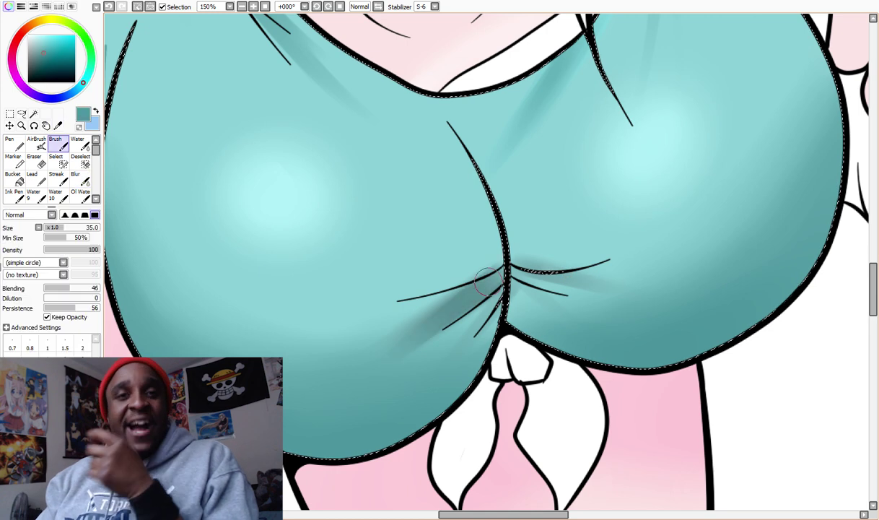
{"action": "key", "text": "e"}
{"action": "scroll", "coordinate": [491, 260], "scroll_direction": "down", "scroll_amount": 4}
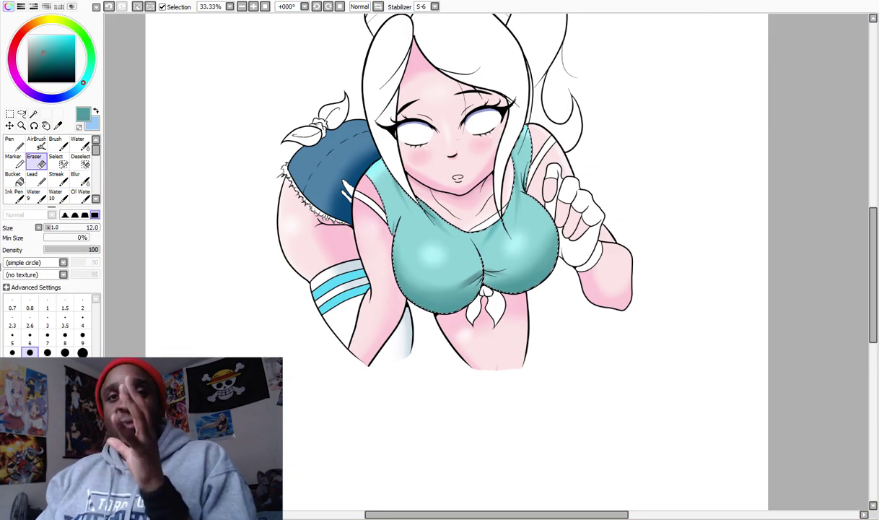
Step: Rework the fold shadows on both sides of the shirt's centre crease and soften them with the Blur tool at size 16
{"action": "scroll", "coordinate": [530, 279], "scroll_direction": "up", "scroll_amount": 4}
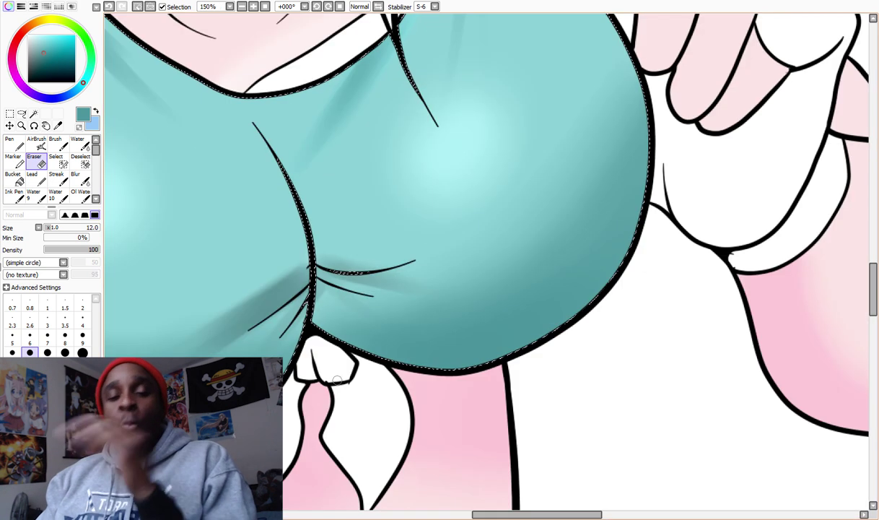
{"action": "key", "text": "alt"}
{"action": "left_click", "coordinate": [200, 345], "text": "alt"}
{"action": "left_click_drag", "start_coordinate": [286, 293], "coordinate": [206, 325]}
{"action": "key", "text": "b"}
{"action": "left_click", "coordinate": [283, 305], "text": "alt"}
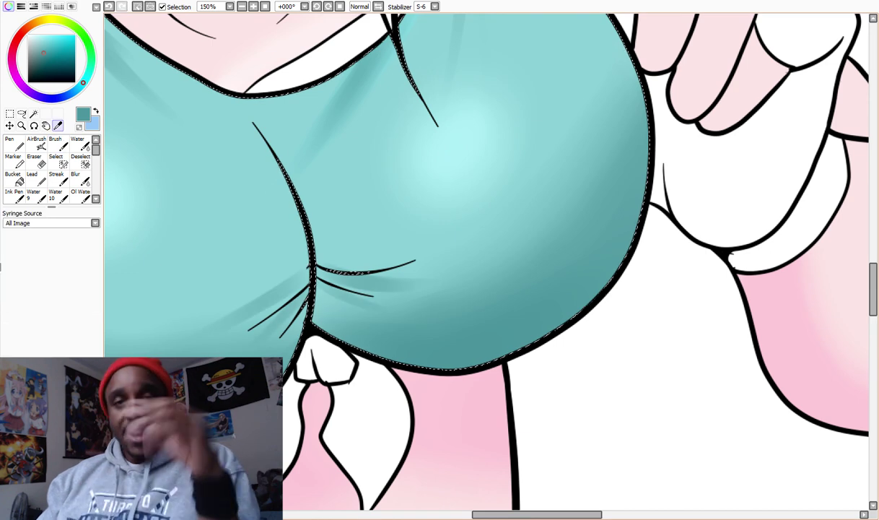
{"action": "key", "text": "r"}
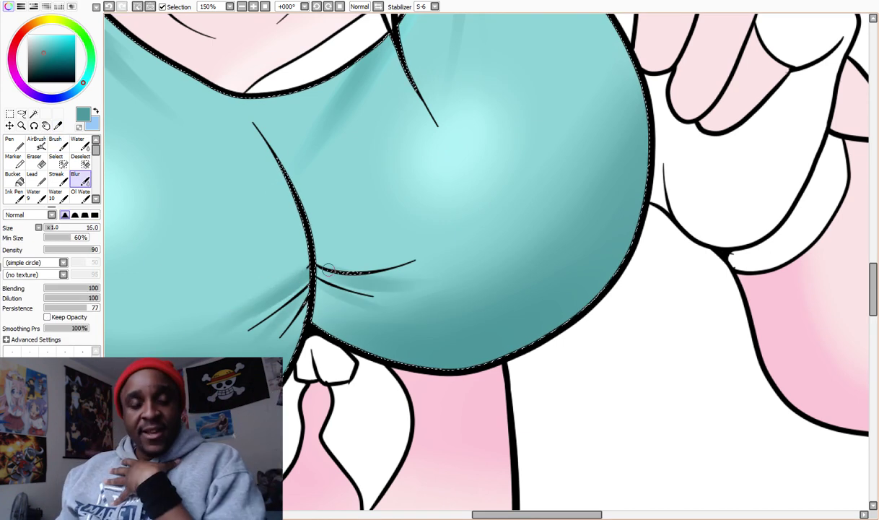
{"action": "key", "text": "e"}
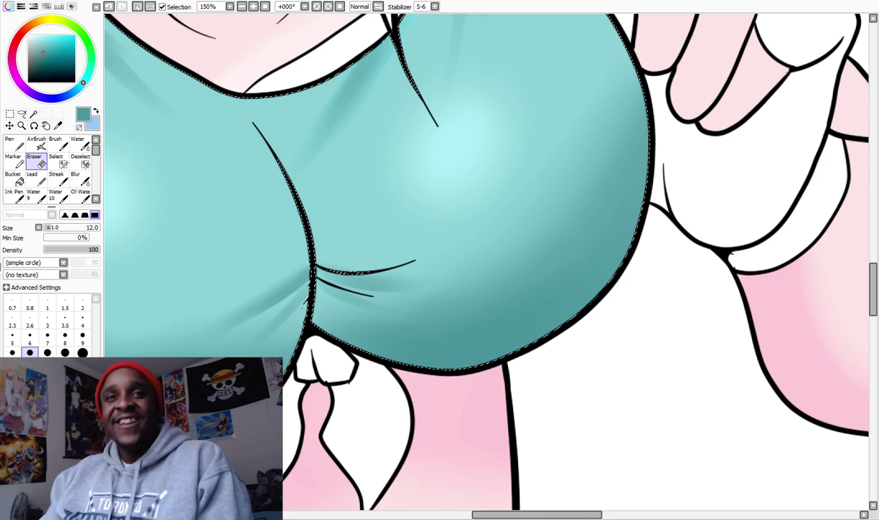
Step: Review the shading of the whole shirt against the rest of the figure at several zoom levels
{"action": "key", "text": "b"}
{"action": "key", "text": "minus"}
{"action": "key", "text": "minus"}
{"action": "key", "text": "minus"}
{"action": "key", "text": "minus"}
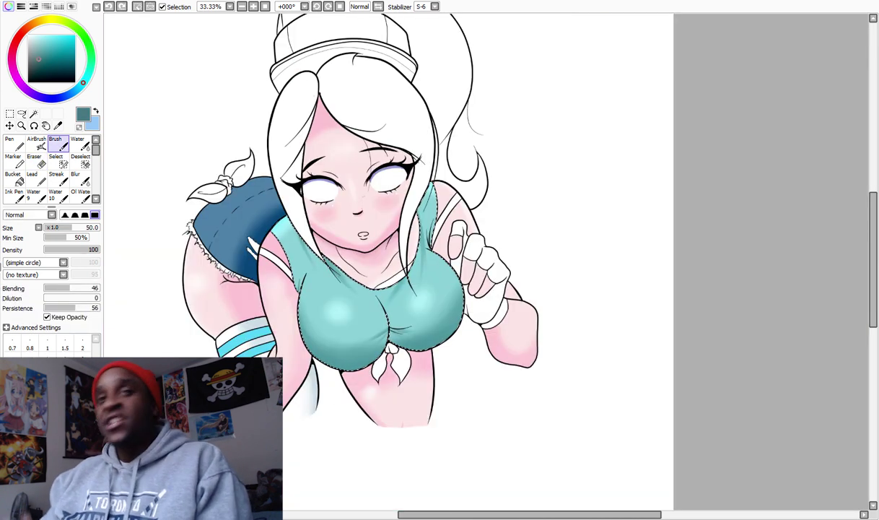
{"action": "key", "text": "plus"}
{"action": "key", "text": "plus"}
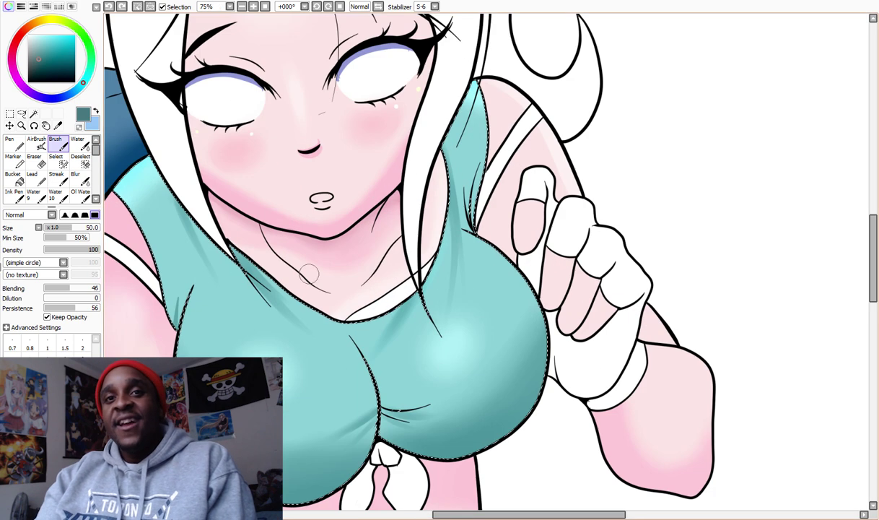
{"action": "left_click", "coordinate": [75, 178]}
{"action": "key", "text": "minus"}
{"action": "key", "text": "minus"}
{"action": "key", "text": "minus"}
{"action": "key", "text": "minus"}
Step: Erase the stray black specks beside the shirt's centre crease, reducing the Eraser to size 4
{"action": "key", "text": "plus"}
{"action": "key", "text": "plus"}
{"action": "key", "text": "plus"}
{"action": "key", "text": "plus"}
{"action": "key", "text": "plus"}
{"action": "key", "text": "plus"}
{"action": "key", "text": "plus"}
{"action": "key", "text": "plus"}
{"action": "key", "text": "plus"}
{"action": "key", "text": "plus"}
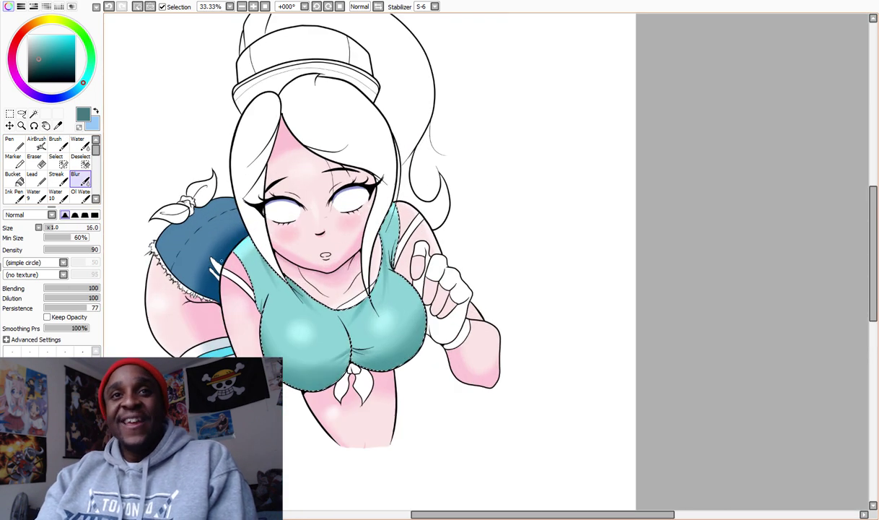
{"action": "key", "text": "e"}
{"action": "left_click_drag", "start_coordinate": [417, 260], "coordinate": [217, 256]}
{"action": "left_click_drag", "start_coordinate": [377, 339], "coordinate": [289, 325]}
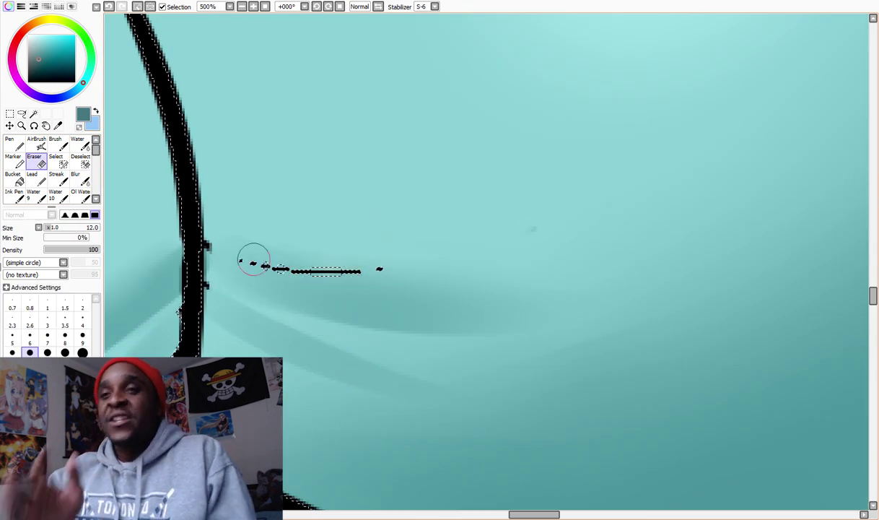
{"action": "key", "text": "bracketleft"}
{"action": "key", "text": "bracketleft"}
{"action": "key", "text": "bracketleft"}
{"action": "key", "text": "bracketleft"}
{"action": "key", "text": "bracketleft"}
{"action": "key", "text": "bracketleft"}
{"action": "key", "text": "bracketleft"}
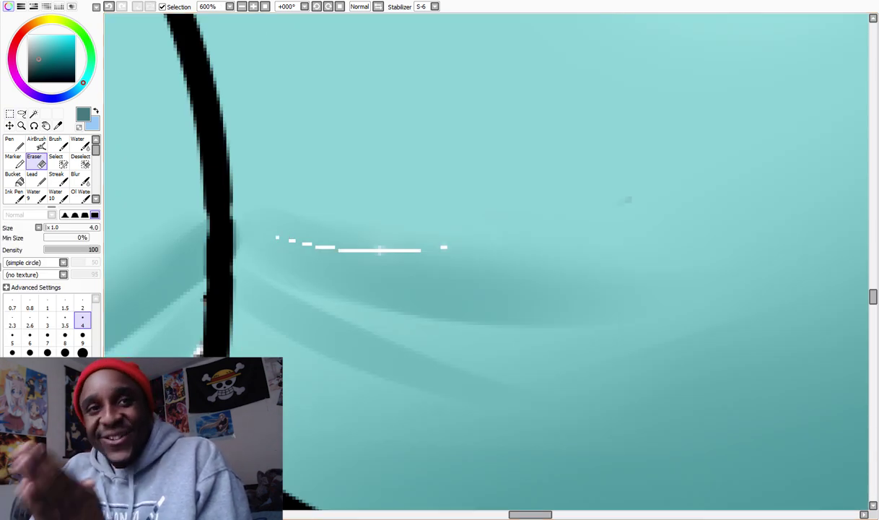
Step: Cover the small white gaps beside the shirt's centre crease with sampled teal, using the Pen at size 9
{"action": "key", "text": "plus"}
{"action": "key", "text": "n"}
{"action": "left_click", "coordinate": [229, 244], "text": "alt"}
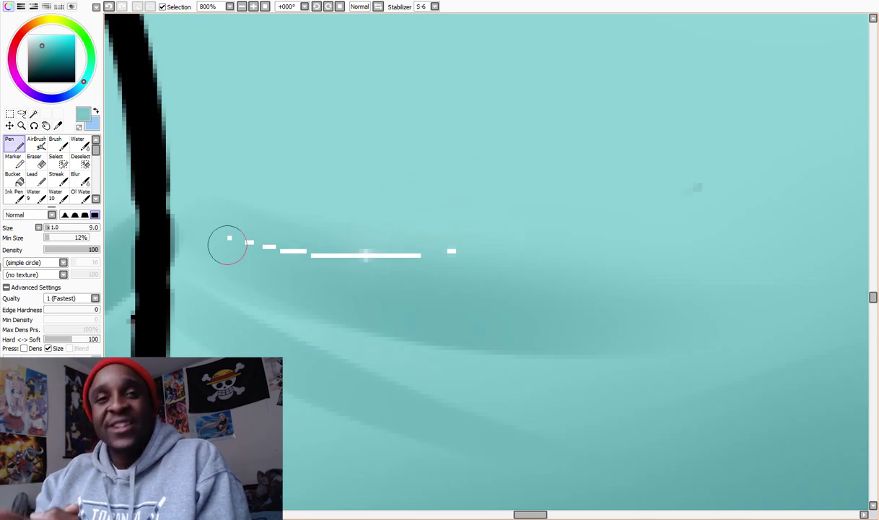
{"action": "key", "text": "b"}
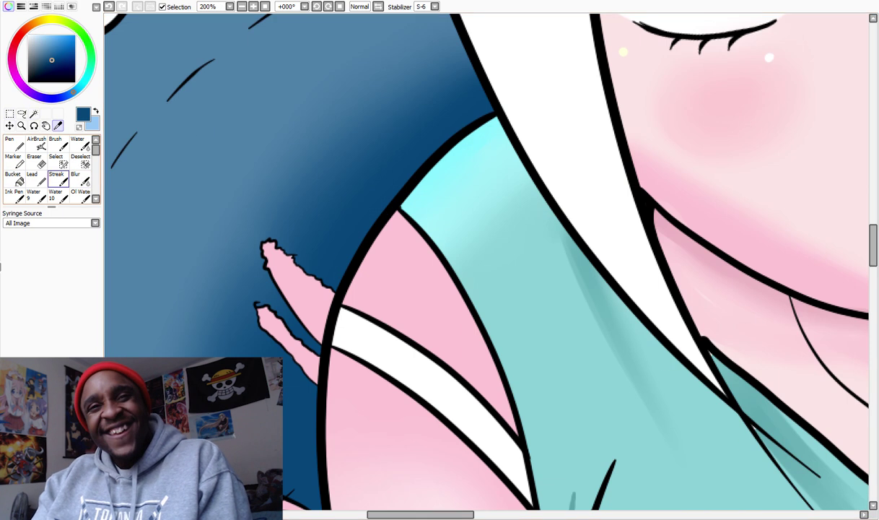
Step: Draw thin dark blue fold lines on the shorts above the two pink rips with the Pen at sizes 7 and 9
{"action": "key", "text": "n"}
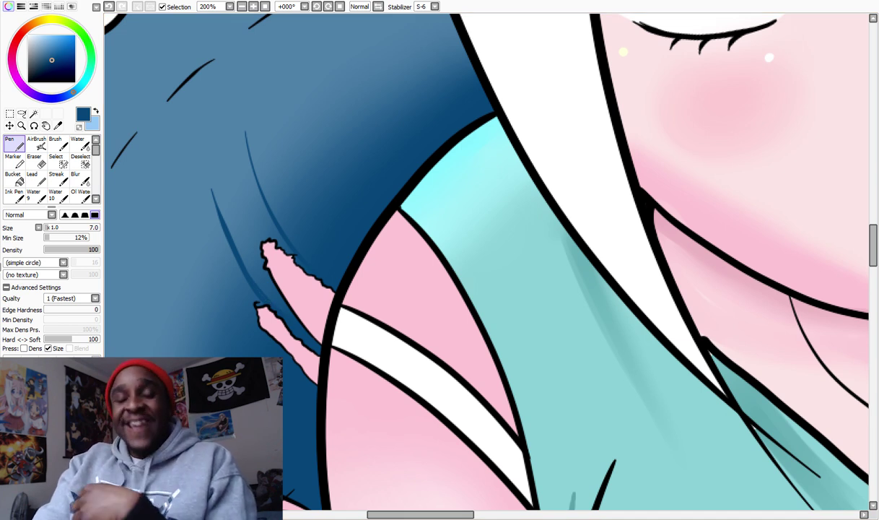
{"action": "scroll", "coordinate": [323, 193], "scroll_direction": "up", "scroll_amount": 2}
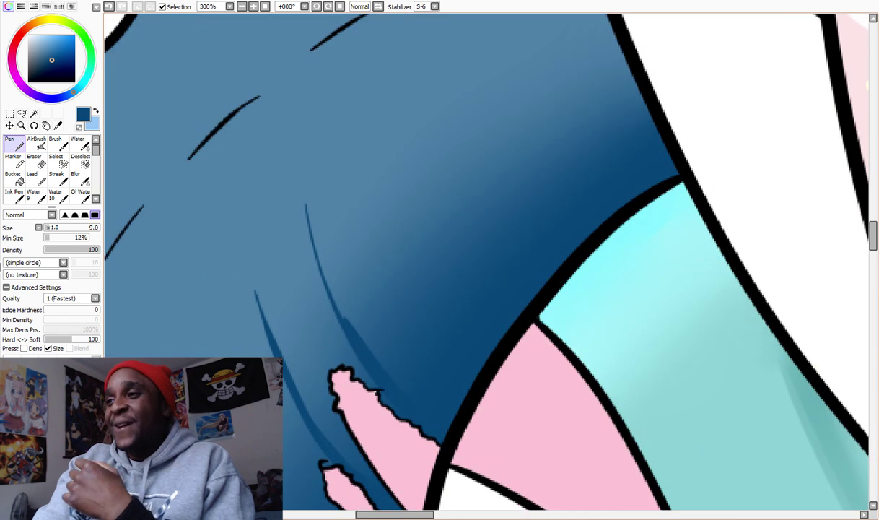
{"action": "scroll", "coordinate": [332, 465], "scroll_direction": "down", "scroll_amount": 4}
Step: Soften the dark blue fold lines above the rips in the shorts with the Blur tool at sizes 8 and 10
{"action": "left_click", "coordinate": [81, 179]}
{"action": "scroll", "coordinate": [285, 386], "scroll_direction": "up", "scroll_amount": 4}
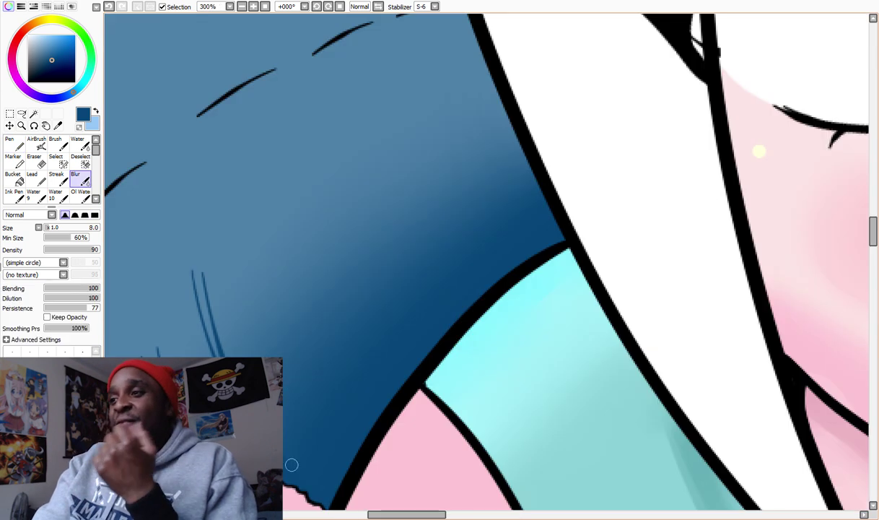
{"action": "key", "text": "n"}
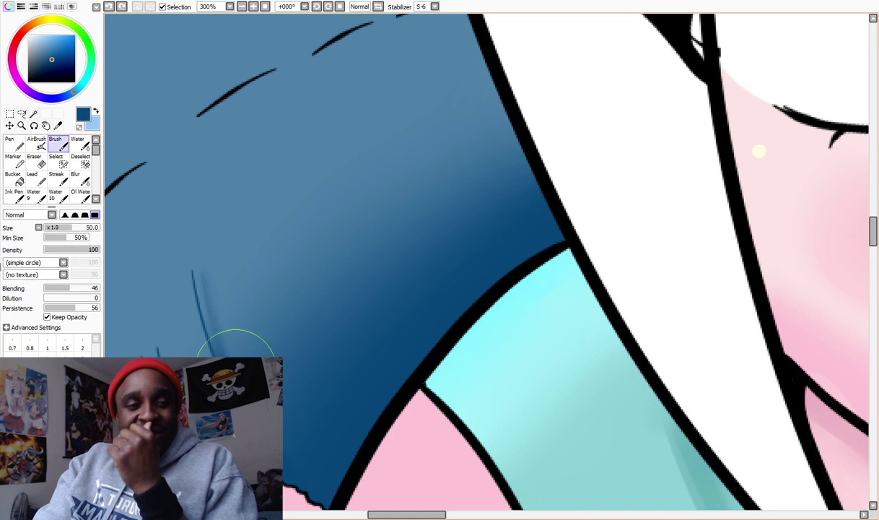
{"action": "key", "text": "b"}
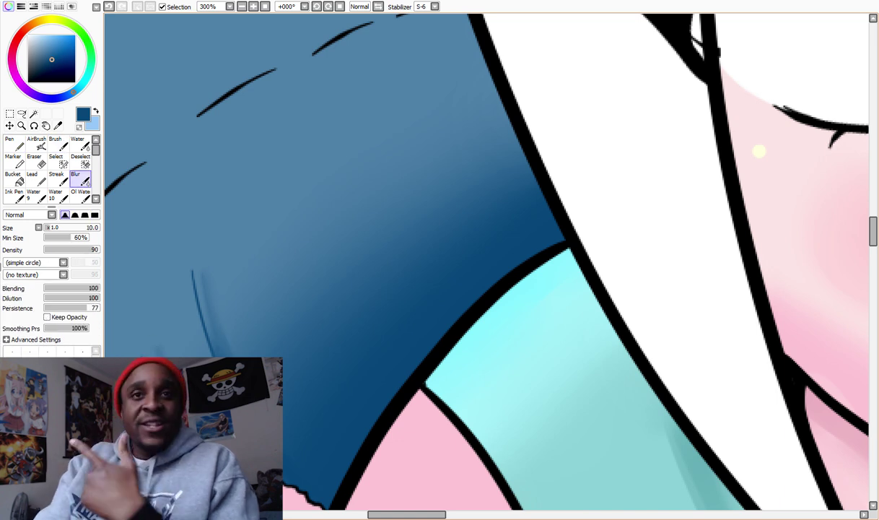
Step: Paint pale blue highlight streaks across the middle of the shorts with the Pen at size 16
{"action": "scroll", "coordinate": [491, 260], "scroll_direction": "down", "scroll_amount": 4}
{"action": "scroll", "coordinate": [491, 260], "scroll_direction": "up", "scroll_amount": 3}
{"action": "key", "text": "alt"}
{"action": "key", "text": "n"}
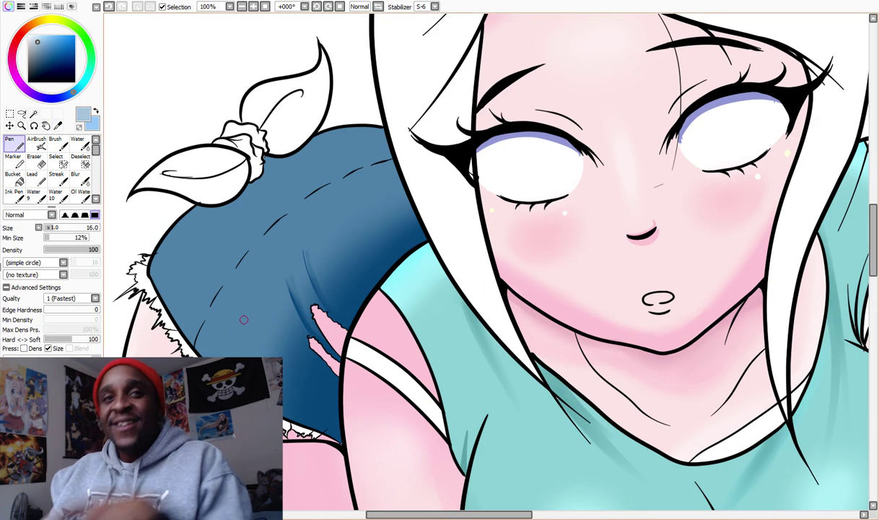
Step: Blend the pale blue highlight streaks into the shorts, enlarging the Blur tool from size 20 to 35
{"action": "key", "text": "b"}
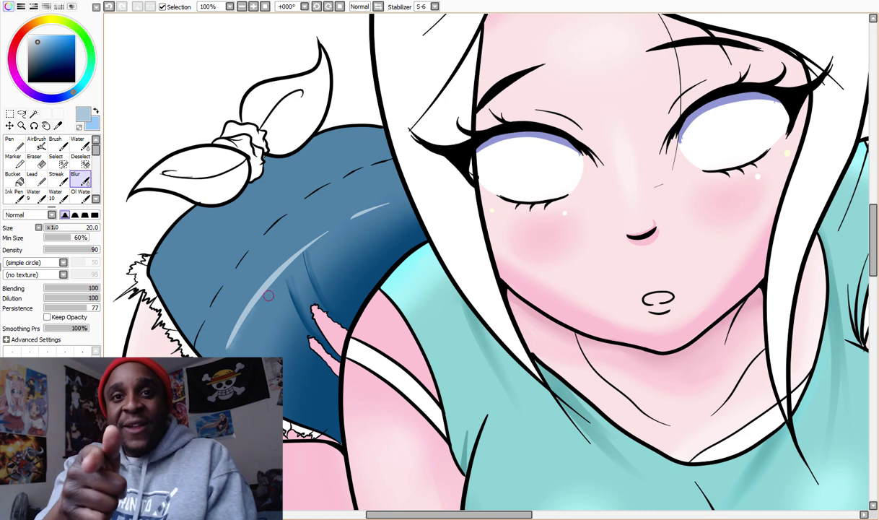
{"action": "key", "text": "ctrl+z"}
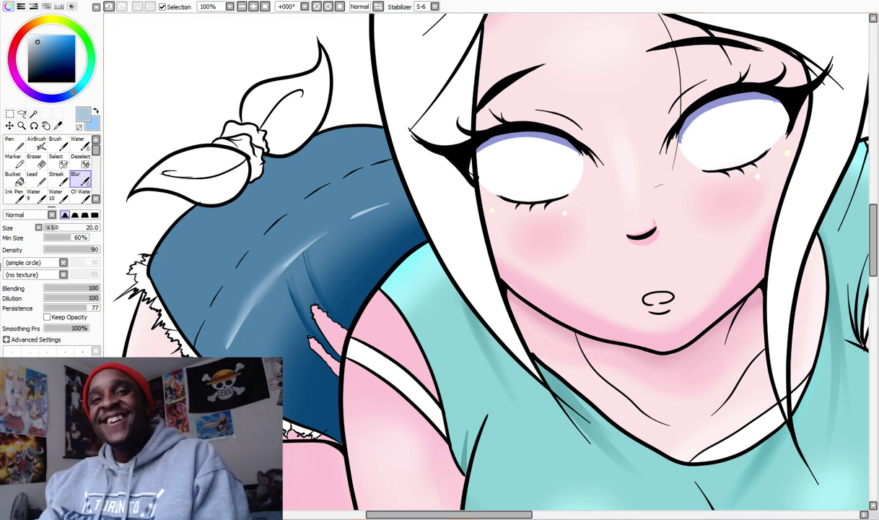
{"action": "key", "text": "bracketright"}
{"action": "key", "text": "bracketright"}
{"action": "key", "text": "bracketright"}
{"action": "left_click", "coordinate": [359, 200], "text": "alt"}
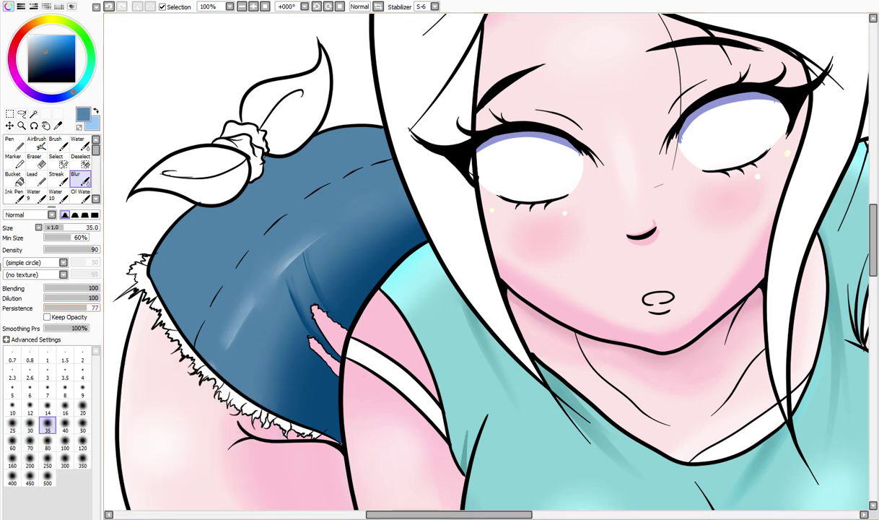
Step: Paint a brighter blue rim along the upper and outer edges of the shorts with the Pen at size 16
{"action": "scroll", "coordinate": [359, 216], "scroll_direction": "up", "scroll_amount": 2}
{"action": "key", "text": "n"}
{"action": "left_click", "coordinate": [253, 238], "text": "alt"}
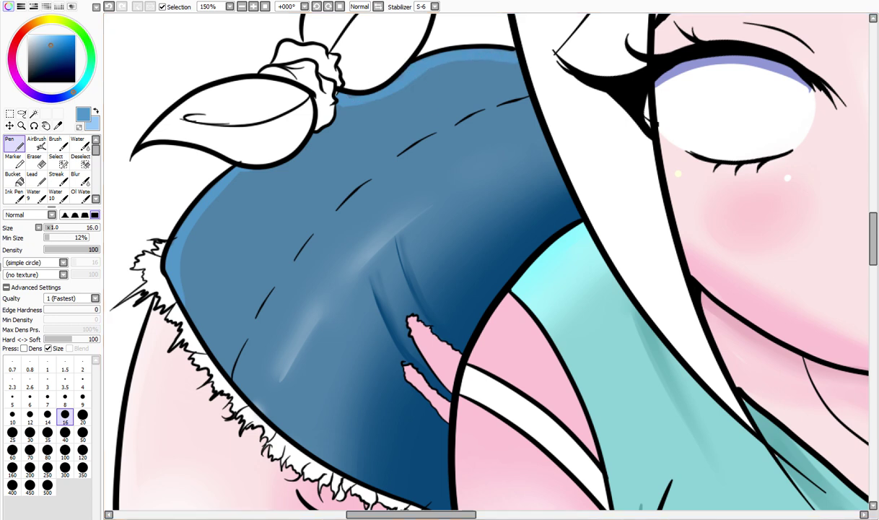
{"action": "left_click_drag", "start_coordinate": [196, 144], "coordinate": [230, 138]}
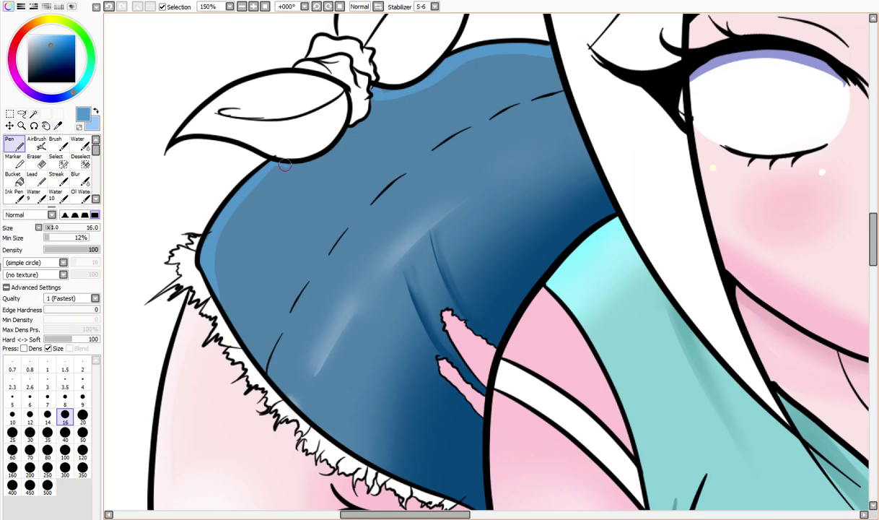
{"action": "left_click_drag", "start_coordinate": [209, 287], "coordinate": [273, 156]}
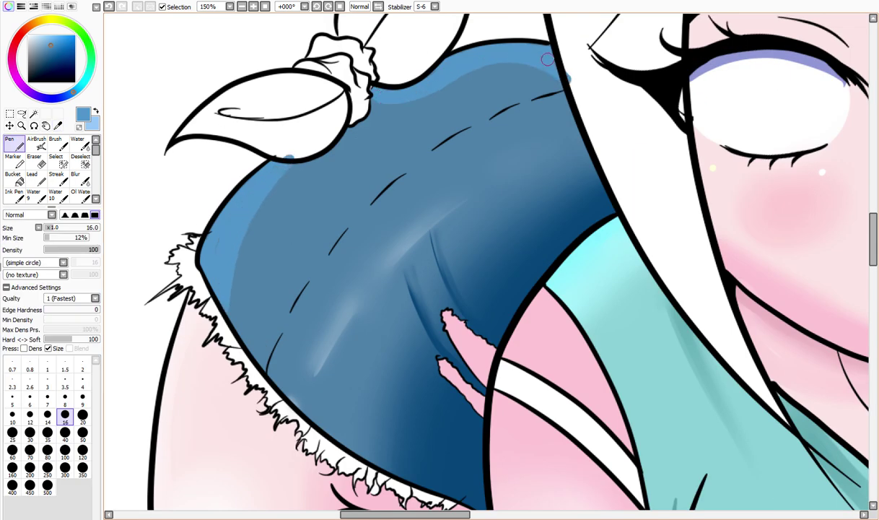
Step: Erase the blue overspill outside the shorts with the Eraser at size 14 and blend the bright rim softly inward
{"action": "key", "text": "e"}
{"action": "scroll", "coordinate": [491, 260], "scroll_direction": "down", "scroll_amount": 3}
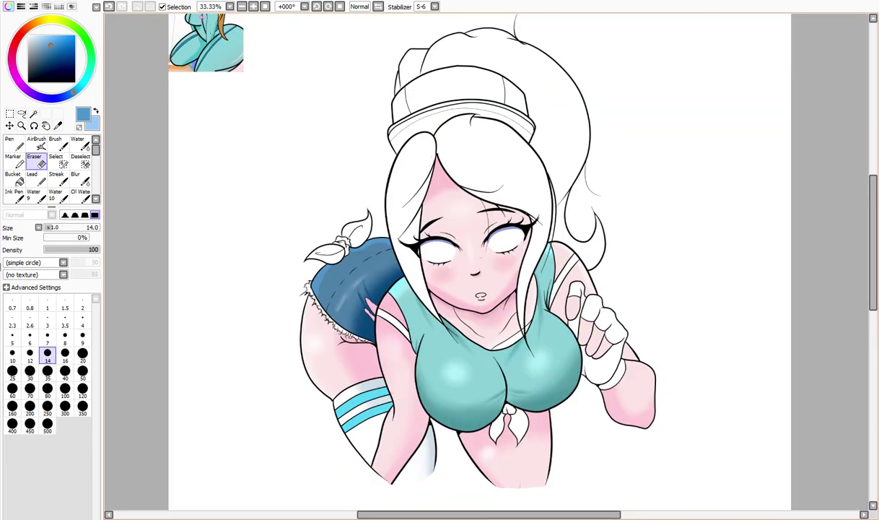
{"action": "key", "text": "b"}
{"action": "scroll", "coordinate": [491, 260], "scroll_direction": "up", "scroll_amount": 3}
{"action": "scroll", "coordinate": [495, 159], "scroll_direction": "up", "scroll_amount": 2}
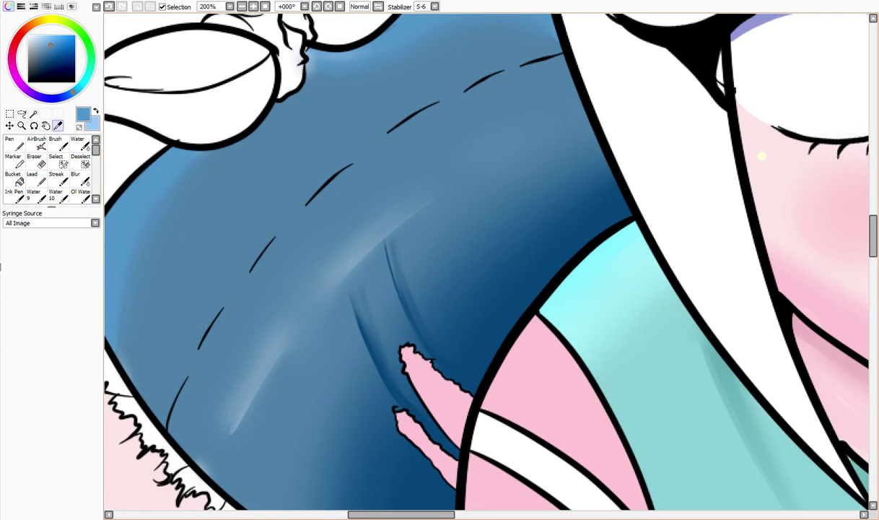
Step: Paint a curved dark blue fold shadow on the shorts near the hair and soften it with the Blur tool at size 16
{"action": "key", "text": "b"}
{"action": "left_click_drag", "start_coordinate": [518, 119], "coordinate": [482, 246]}
{"action": "key", "text": "b"}
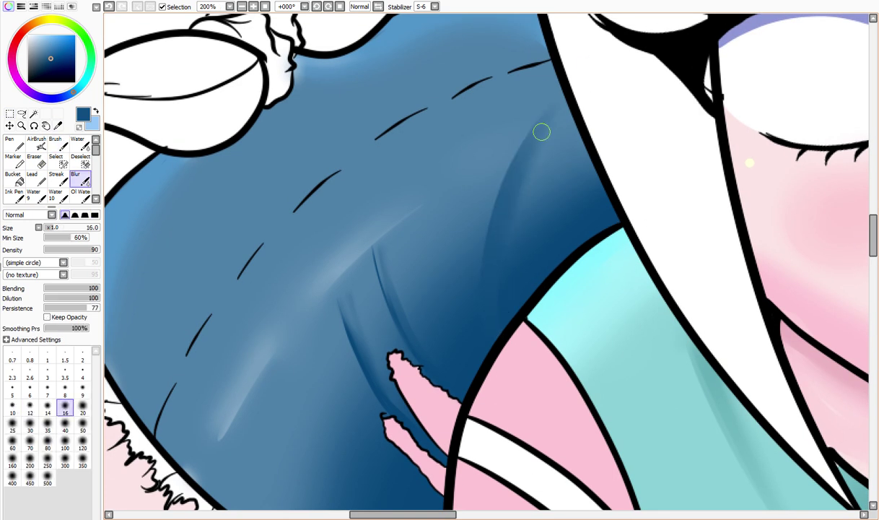
Step: Brush more bright blue onto the shorts' outer edge near the frayed hem with the Brush at size 20 and blend it
{"action": "scroll", "coordinate": [547, 129], "scroll_direction": "down", "scroll_amount": 1}
{"action": "key", "text": "b"}
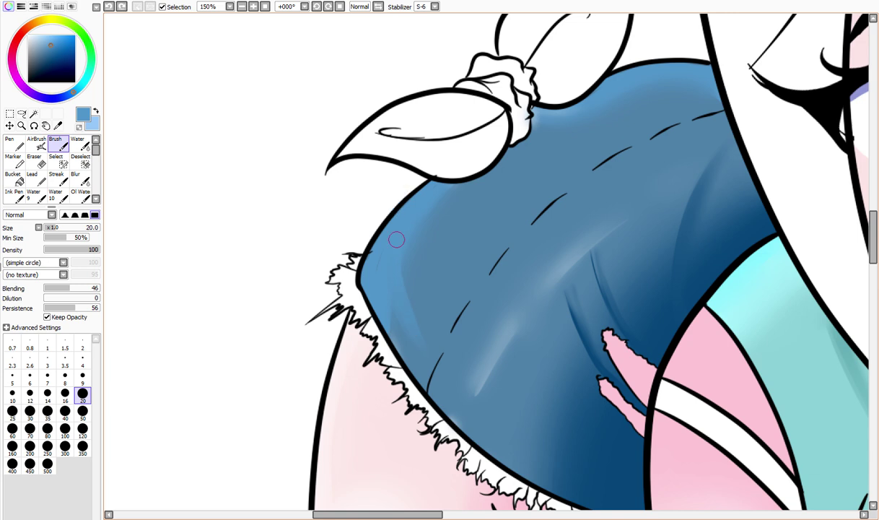
{"action": "key", "text": "b"}
{"action": "scroll", "coordinate": [384, 246], "scroll_direction": "down", "scroll_amount": 5}
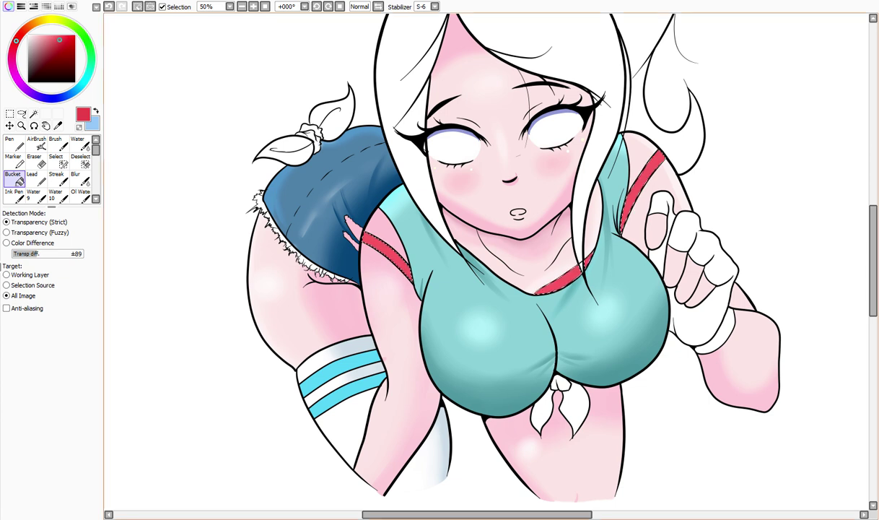
Step: Paint a darker red shadow along the lower edge of the red strap at the neckline with the Pen at size 16
{"action": "scroll", "coordinate": [505, 260], "scroll_direction": "up", "scroll_amount": 2}
{"action": "scroll", "coordinate": [506, 260], "scroll_direction": "down", "scroll_amount": 3}
{"action": "scroll", "coordinate": [505, 259], "scroll_direction": "up", "scroll_amount": 6}
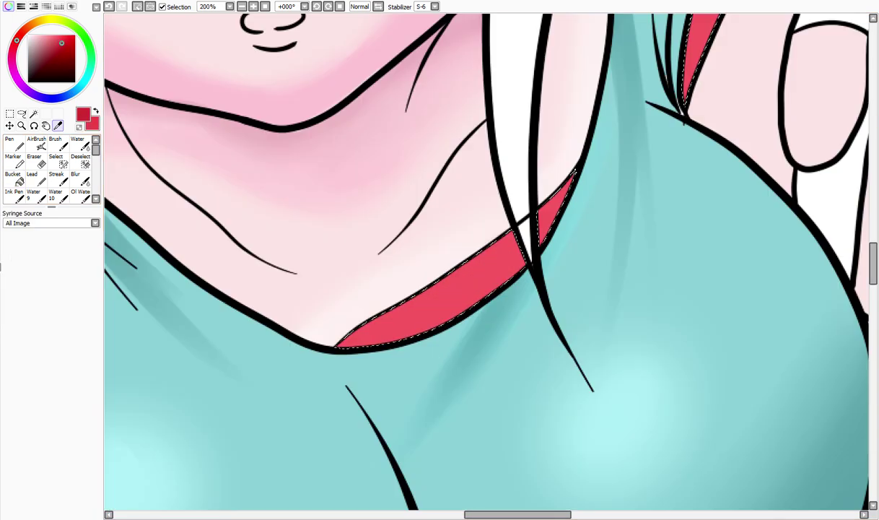
{"action": "scroll", "coordinate": [506, 289], "scroll_direction": "down", "scroll_amount": 1}
{"action": "scroll", "coordinate": [525, 406], "scroll_direction": "up", "scroll_amount": 2}
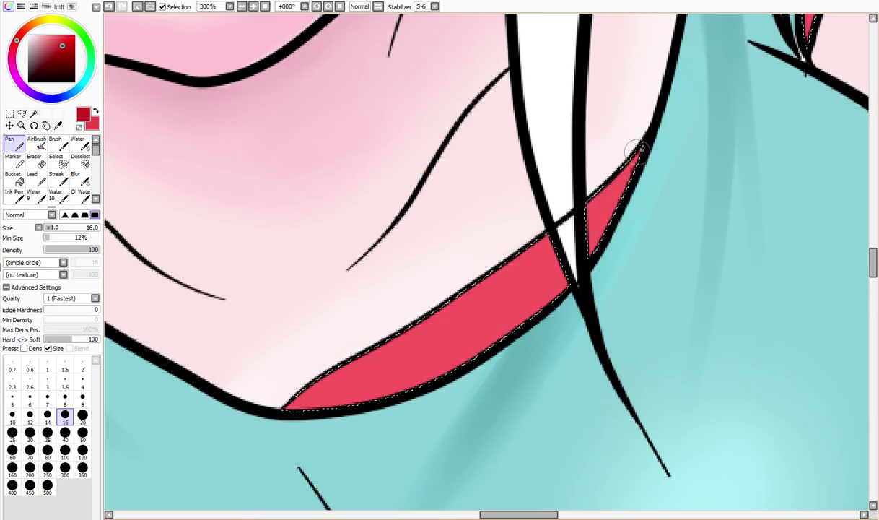
{"action": "left_click_drag", "start_coordinate": [639, 169], "coordinate": [286, 393]}
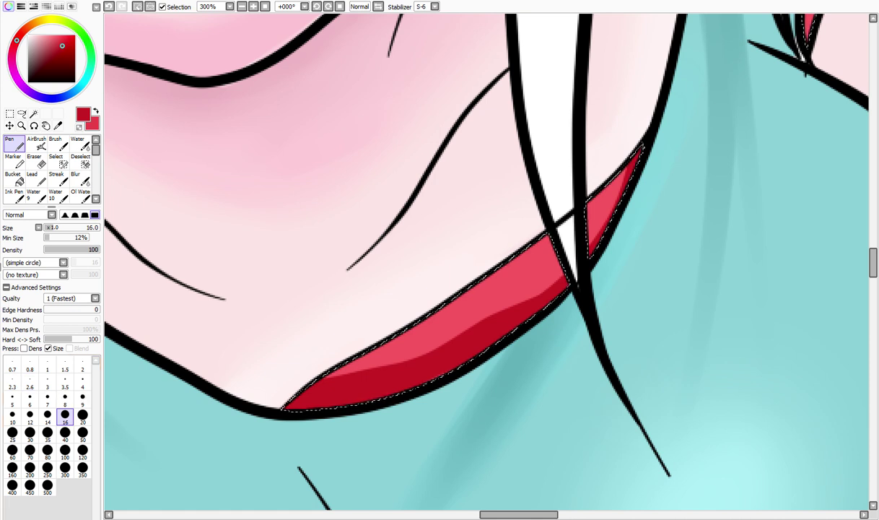
Step: Paint a light pink highlight on the upper end of the red shoulder strap with the Pen at size 16 and blend the hair highlights
{"action": "scroll", "coordinate": [221, 257], "scroll_direction": "down", "scroll_amount": 1}
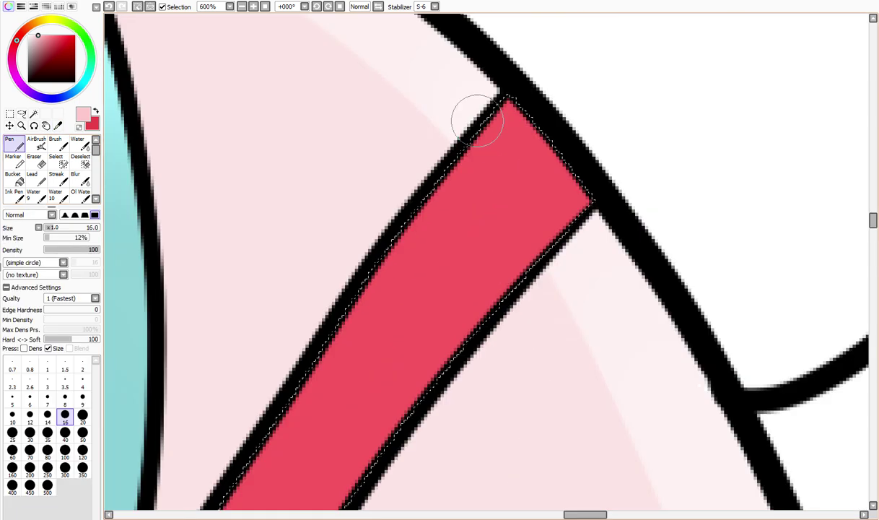
{"action": "left_click_drag", "start_coordinate": [482, 118], "coordinate": [543, 180]}
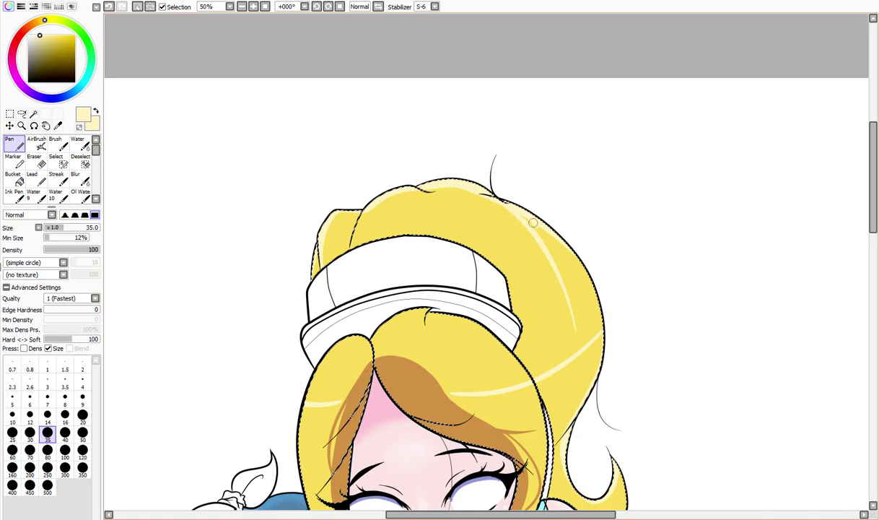
{"action": "key", "text": "b"}
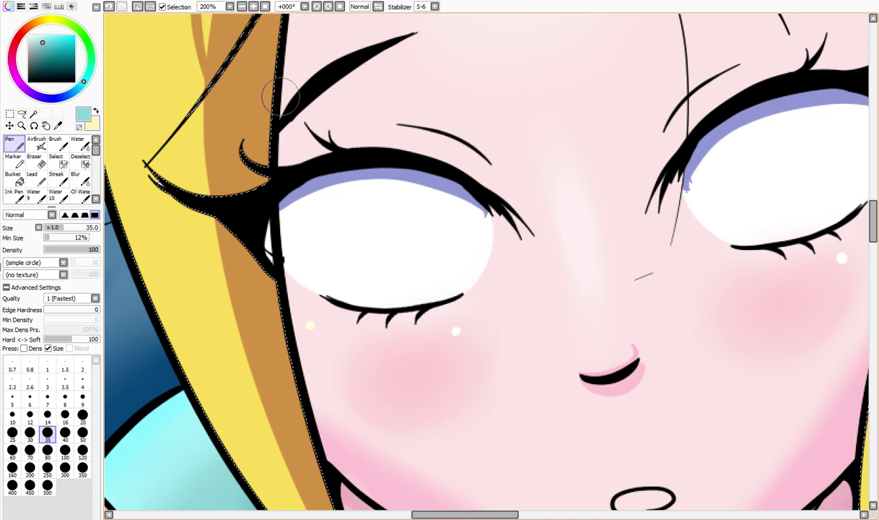
Step: Clear the selection, paint a teal iris in the eye beside the brown hair shadow, and lasso it for transforming
{"action": "key", "text": "ctrl+d"}
{"action": "mouse_move", "coordinate": [363, 289]}
{"action": "left_mouse_down"}
{"action": "mouse_move", "coordinate": [356, 223]}
{"action": "mouse_move", "coordinate": [414, 292]}
{"action": "mouse_move", "coordinate": [405, 241]}
{"action": "mouse_move", "coordinate": [406, 263]}
{"action": "mouse_move", "coordinate": [362, 212]}
{"action": "mouse_move", "coordinate": [402, 290]}
{"action": "mouse_move", "coordinate": [355, 206]}
{"action": "left_mouse_up"}
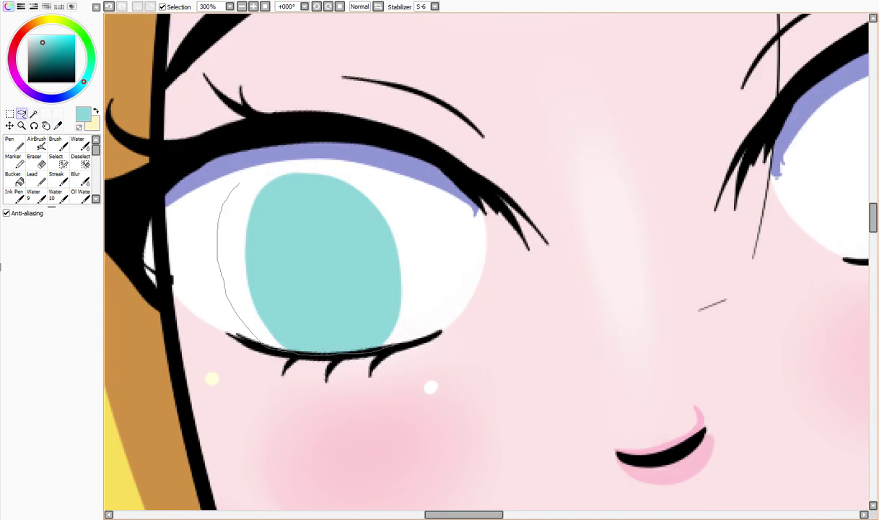
{"action": "key", "text": "ctrl+t"}
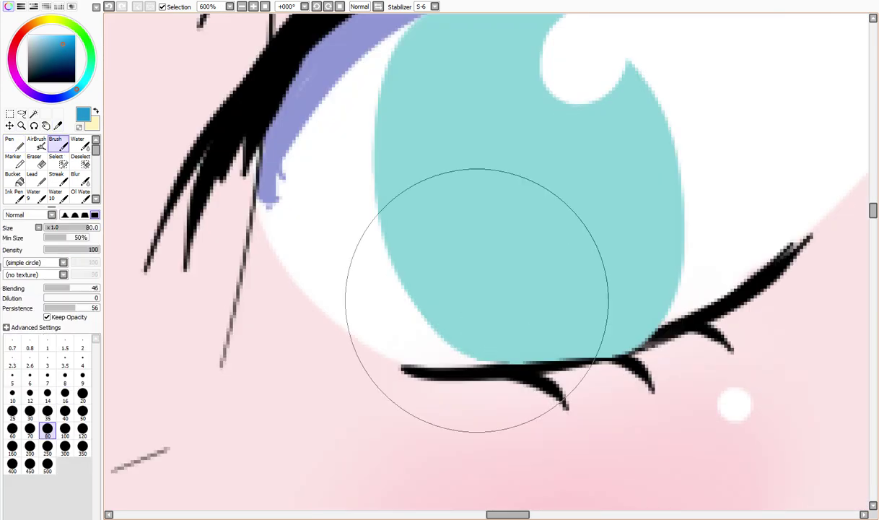
Step: Try to shade the lower iris of the other eye blue with the Brush at size 80
{"action": "mouse_move", "coordinate": [477, 298]}
{"action": "left_mouse_down"}
{"action": "mouse_move", "coordinate": [593, 318]}
{"action": "mouse_move", "coordinate": [652, 249]}
{"action": "mouse_move", "coordinate": [555, 212]}
{"action": "mouse_move", "coordinate": [544, 291]}
{"action": "left_mouse_up"}
{"action": "key", "text": "e"}
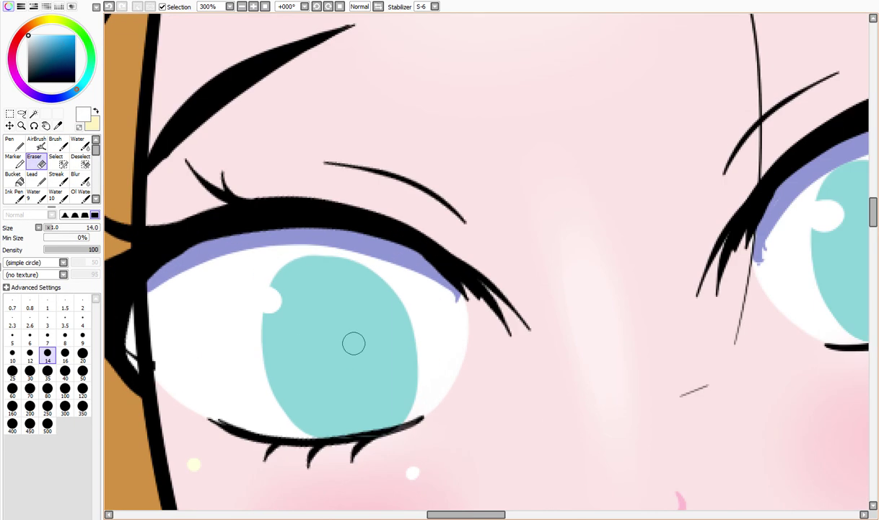
Step: Brush a pale cyan glow into the lower part of the iris with the Brush at size 16 and blend it softly upward
{"action": "key", "text": "alt"}
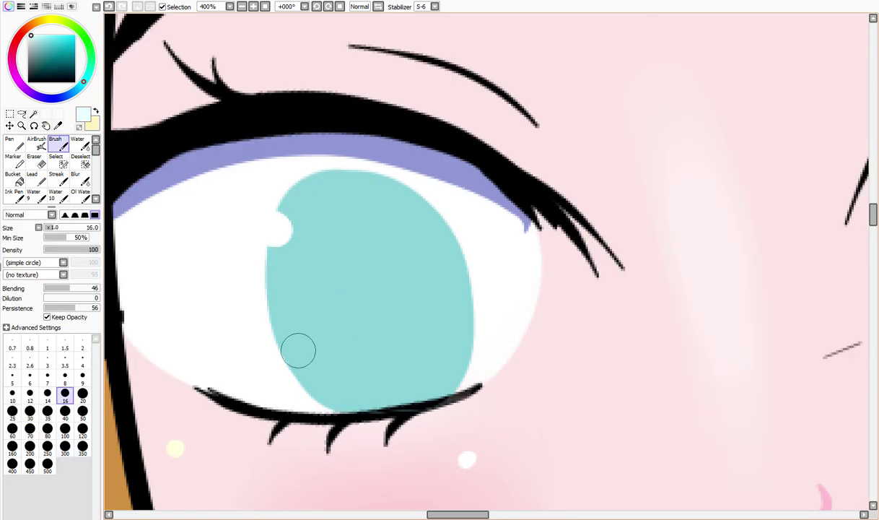
{"action": "mouse_move", "coordinate": [298, 350]}
{"action": "left_mouse_down"}
{"action": "mouse_move", "coordinate": [389, 401]}
{"action": "mouse_move", "coordinate": [433, 311]}
{"action": "mouse_move", "coordinate": [433, 397]}
{"action": "left_mouse_up"}
{"action": "key", "text": "ctrl+z"}
{"action": "key", "text": "ctrl+z"}
{"action": "mouse_move", "coordinate": [404, 397]}
{"action": "left_mouse_down"}
{"action": "mouse_move", "coordinate": [292, 334]}
{"action": "mouse_move", "coordinate": [302, 364]}
{"action": "mouse_move", "coordinate": [438, 353]}
{"action": "left_mouse_up"}
{"action": "key", "text": "b"}
{"action": "left_click_drag", "start_coordinate": [314, 349], "coordinate": [305, 345]}
{"action": "scroll", "coordinate": [423, 264], "scroll_direction": "down", "scroll_amount": 5}
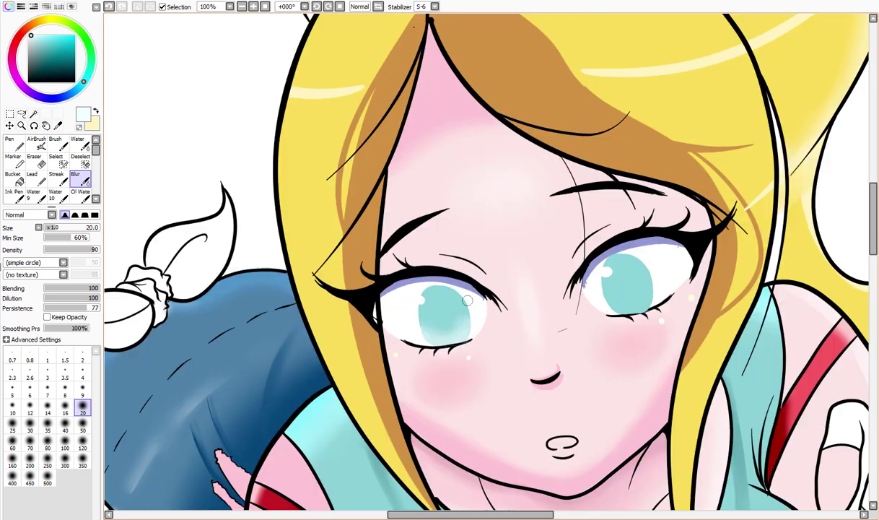
Step: Paint a darker teal shadow around the top of the iris and add a dark teal pupil with light reflections
{"action": "scroll", "coordinate": [418, 243], "scroll_direction": "up", "scroll_amount": 6}
{"action": "key", "text": "b"}
{"action": "mouse_move", "coordinate": [545, 236]}
{"action": "left_mouse_down"}
{"action": "mouse_move", "coordinate": [402, 355]}
{"action": "mouse_move", "coordinate": [546, 278]}
{"action": "mouse_move", "coordinate": [520, 209]}
{"action": "left_mouse_up"}
{"action": "key", "text": "b"}
{"action": "mouse_move", "coordinate": [333, 236]}
{"action": "left_mouse_down"}
{"action": "mouse_move", "coordinate": [337, 277]}
{"action": "mouse_move", "coordinate": [452, 337]}
{"action": "mouse_move", "coordinate": [459, 364]}
{"action": "left_mouse_up"}
{"action": "scroll", "coordinate": [459, 363], "scroll_direction": "down", "scroll_amount": 6}
{"action": "scroll", "coordinate": [162, 319], "scroll_direction": "down", "scroll_amount": 3}
Step: Blend the iris's upper shadow into the teal with the Blur tool, reducing its size to 9 for the edges
{"action": "scroll", "coordinate": [415, 255], "scroll_direction": "up", "scroll_amount": 7}
{"action": "mouse_move", "coordinate": [318, 206]}
{"action": "left_mouse_down"}
{"action": "mouse_move", "coordinate": [583, 326]}
{"action": "mouse_move", "coordinate": [480, 197]}
{"action": "mouse_move", "coordinate": [363, 193]}
{"action": "left_mouse_up"}
{"action": "key", "text": "["}
{"action": "key", "text": "["}
{"action": "key", "text": "["}
{"action": "key", "text": "["}
{"action": "key", "text": "["}
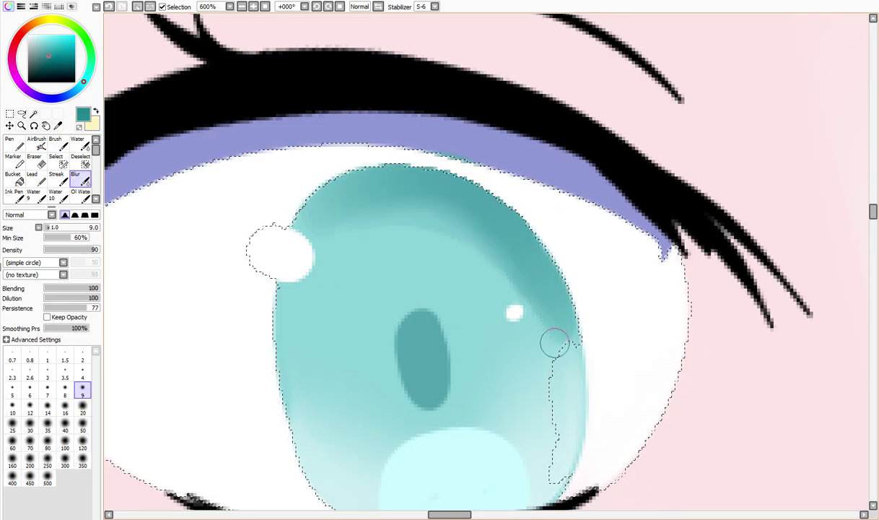
{"action": "scroll", "coordinate": [563, 328], "scroll_direction": "down", "scroll_amount": 8}
Step: Sample the blue stripe colour from the reference picture and fill the wristband below the glove with it
{"action": "key", "text": "ctrl+t"}
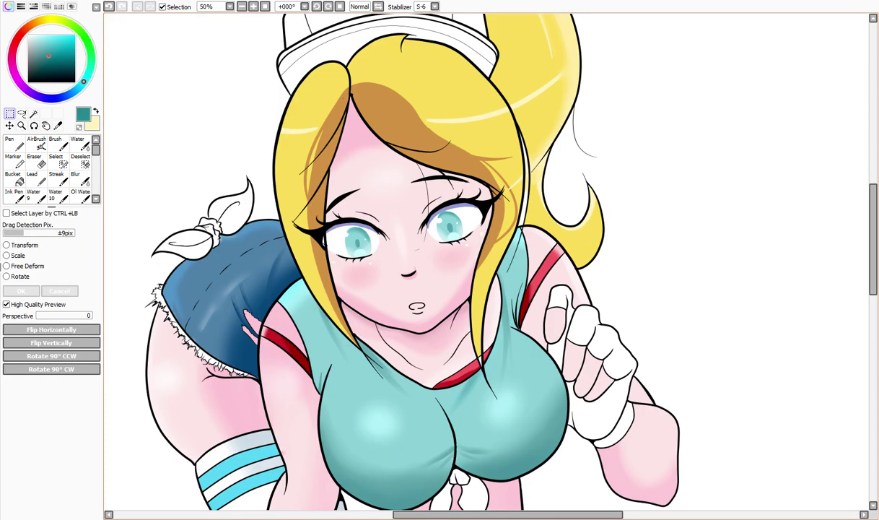
{"action": "scroll", "coordinate": [469, 260], "scroll_direction": "down", "scroll_amount": 2}
{"action": "key", "text": "Return"}
{"action": "scroll", "coordinate": [245, 70], "scroll_direction": "up", "scroll_amount": 8}
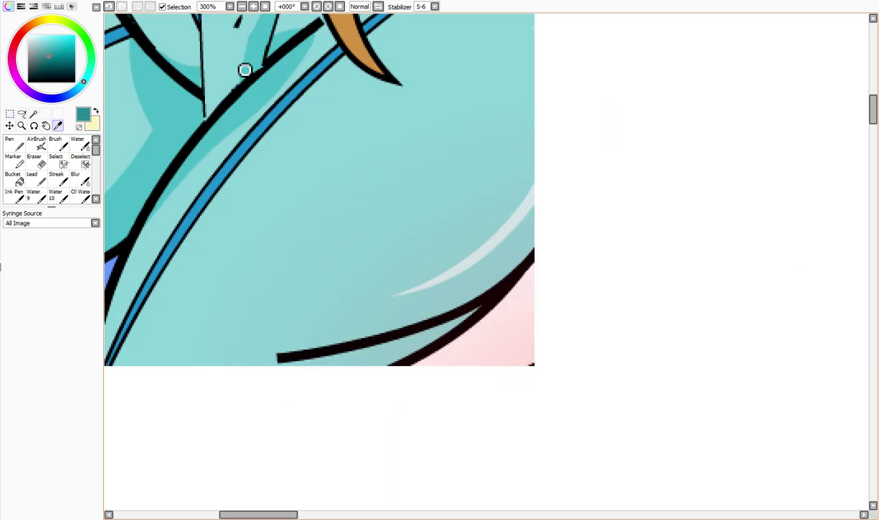
{"action": "scroll", "coordinate": [245, 70], "scroll_direction": "down", "scroll_amount": 5}
{"action": "scroll", "coordinate": [404, 289], "scroll_direction": "up", "scroll_amount": 2}
{"action": "key", "text": "w"}
{"action": "scroll", "coordinate": [405, 289], "scroll_direction": "down", "scroll_amount": 2}
{"action": "key", "text": "m"}
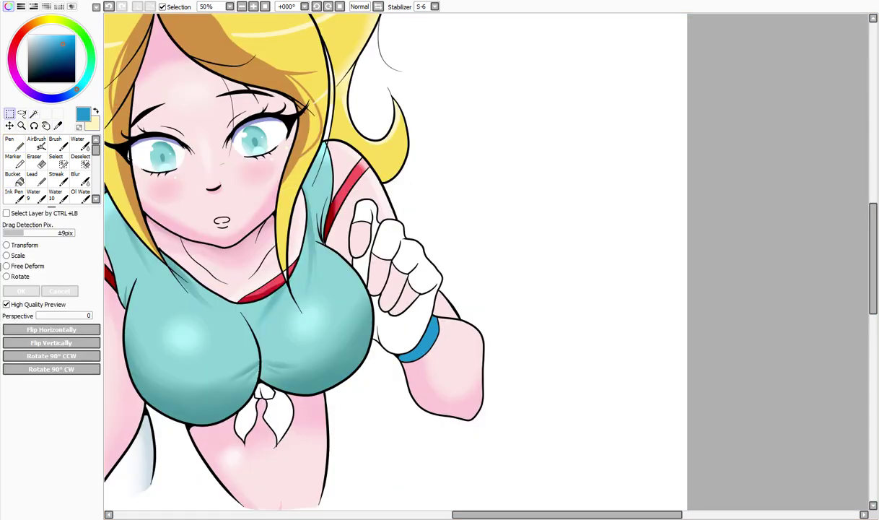
{"action": "scroll", "coordinate": [405, 260], "scroll_direction": "down", "scroll_amount": 1}
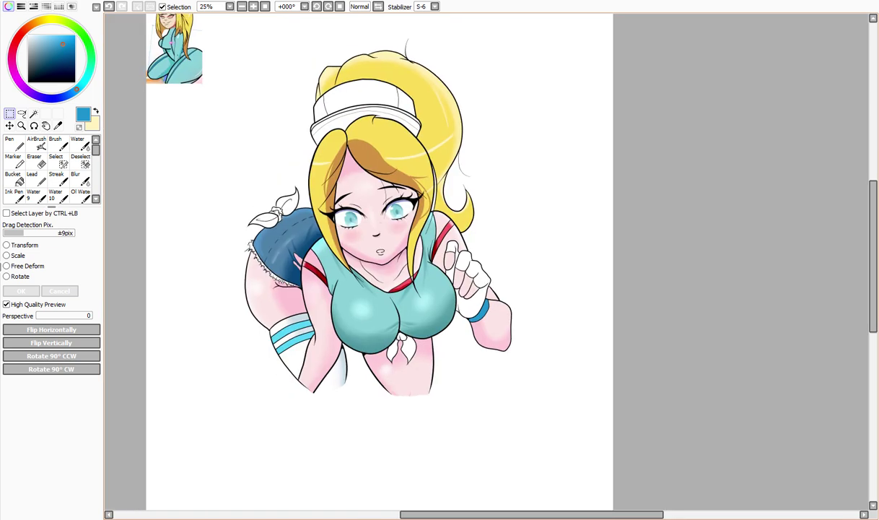
Step: Select all areas of the fingerless glove and fill them with dark grey
{"action": "key", "text": "w"}
{"action": "scroll", "coordinate": [404, 260], "scroll_direction": "up", "scroll_amount": 6}
{"action": "left_click", "coordinate": [405, 260]}
{"action": "scroll", "coordinate": [404, 260], "scroll_direction": "down", "scroll_amount": 3}
{"action": "key", "text": "b"}
{"action": "left_click", "coordinate": [404, 260]}
{"action": "scroll", "coordinate": [404, 260], "scroll_direction": "down", "scroll_amount": 2}
{"action": "scroll", "coordinate": [440, 289], "scroll_direction": "up", "scroll_amount": 3}
Step: Try to shade the glove's outer edge dark navy with the Pen at size 35 and soften it with the Blur tool at size 40
{"action": "key", "text": "alt"}
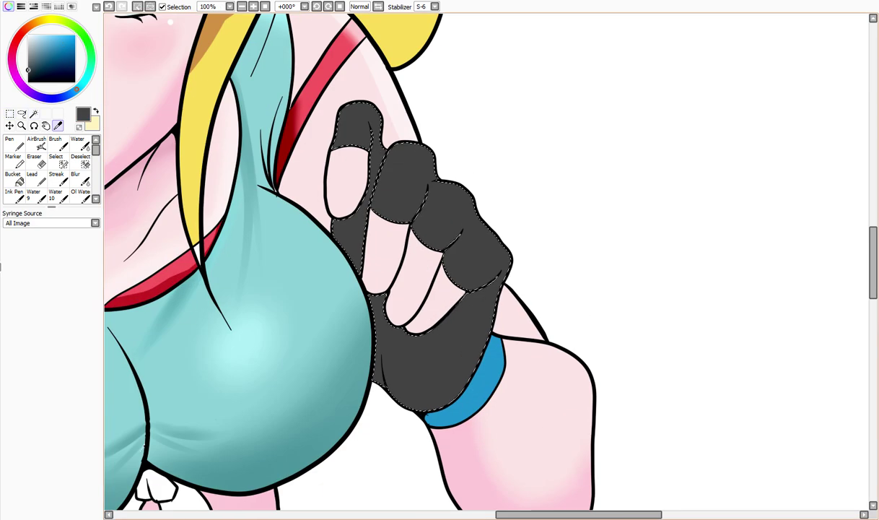
{"action": "key", "text": "n"}
{"action": "scroll", "coordinate": [448, 282], "scroll_direction": "down", "scroll_amount": 2}
{"action": "left_click_drag", "start_coordinate": [477, 119], "coordinate": [516, 187]}
{"action": "left_click_drag", "start_coordinate": [401, 318], "coordinate": [499, 259]}
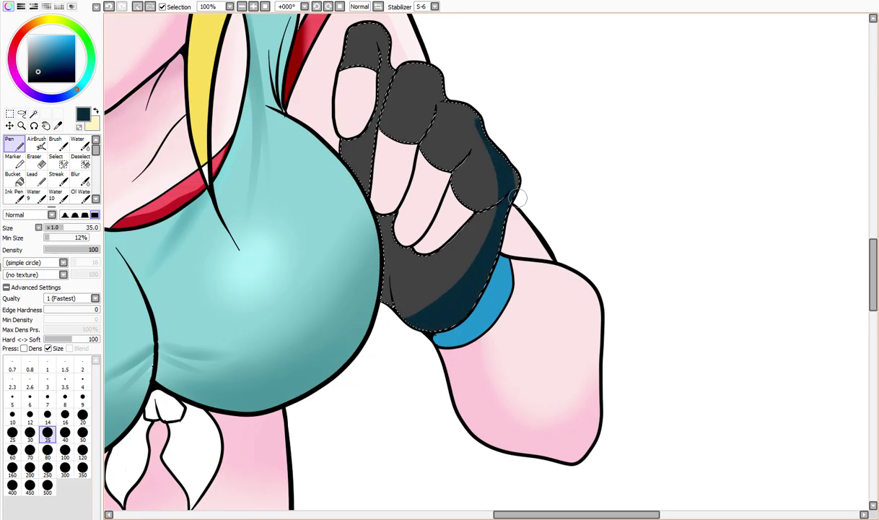
{"action": "scroll", "coordinate": [603, 69], "scroll_direction": "down", "scroll_amount": 1}
{"action": "key", "text": "v"}
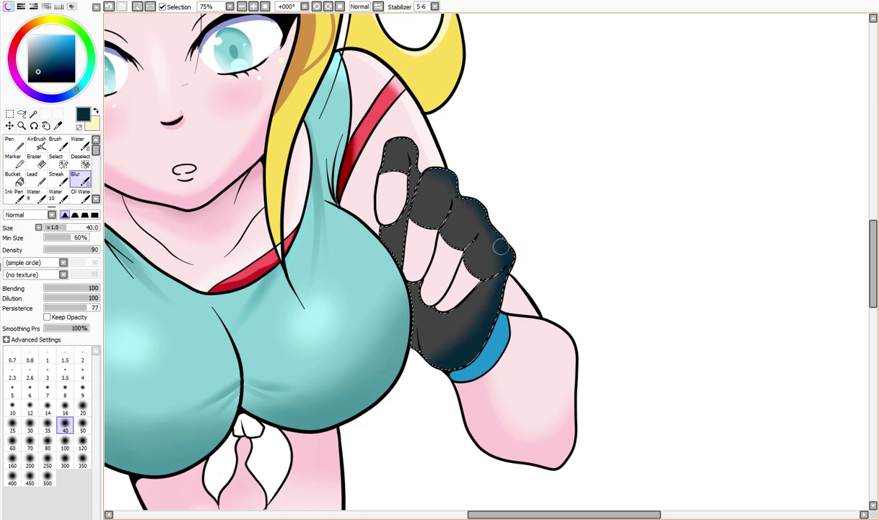
Step: Paint dark navy shading on the glove's palm and below the first finger with the Pen at size 35 and blend its edge
{"action": "key", "text": "n"}
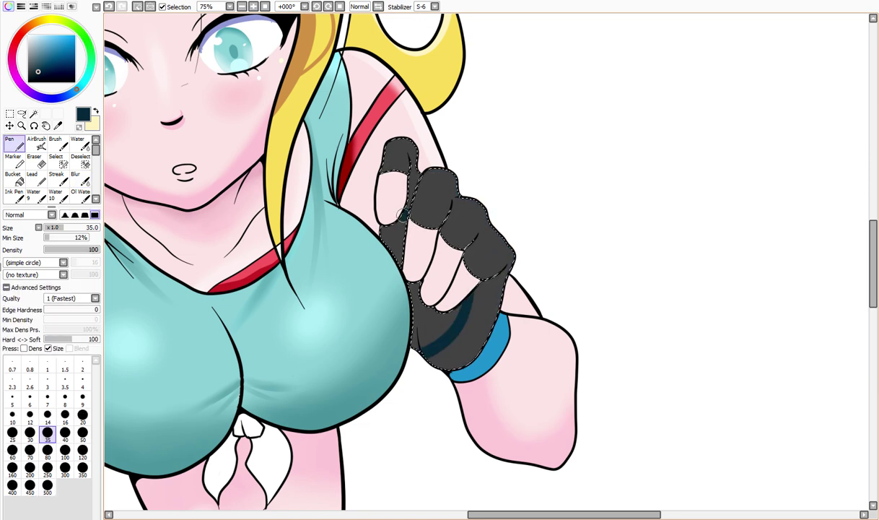
{"action": "key", "text": "b"}
{"action": "left_click", "coordinate": [469, 306]}
{"action": "key", "text": "v"}
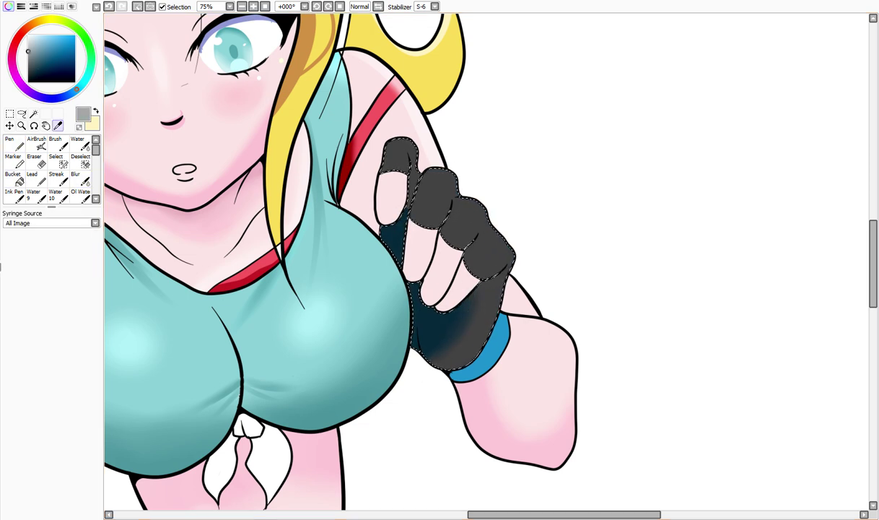
Step: Paint light grey highlights along the glove's knuckles and fingertips with the Pen and soften them with the Blur tool at size 25
{"action": "key", "text": "n"}
{"action": "left_click_drag", "start_coordinate": [390, 150], "coordinate": [415, 153]}
{"action": "key", "text": "v"}
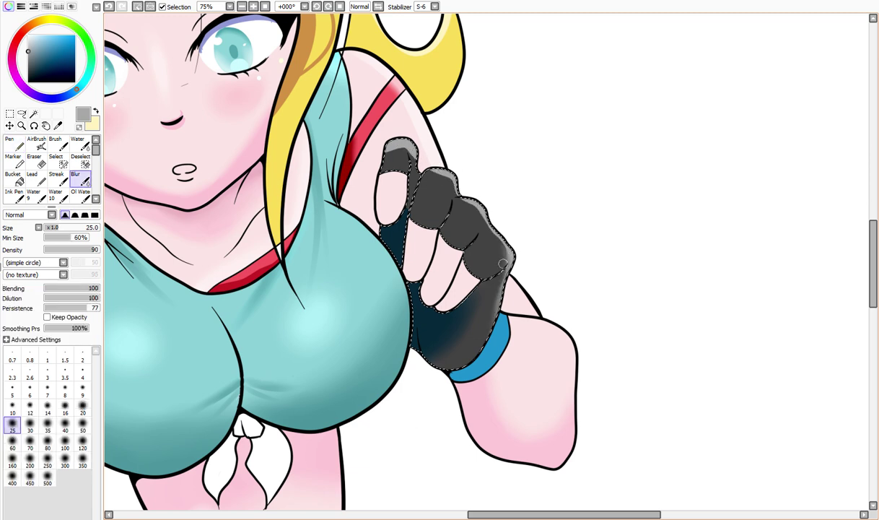
{"action": "left_click_drag", "start_coordinate": [385, 157], "coordinate": [467, 282]}
{"action": "scroll", "coordinate": [468, 282], "scroll_direction": "up", "scroll_amount": 2}
Step: Add a thin white rim highlight along the glove's outer knuckle edge with the Pen at size 12
{"action": "key", "text": "n"}
{"action": "key", "text": "bracketleft"}
{"action": "key", "text": "bracketleft"}
{"action": "left_click_drag", "start_coordinate": [369, 40], "coordinate": [437, 124]}
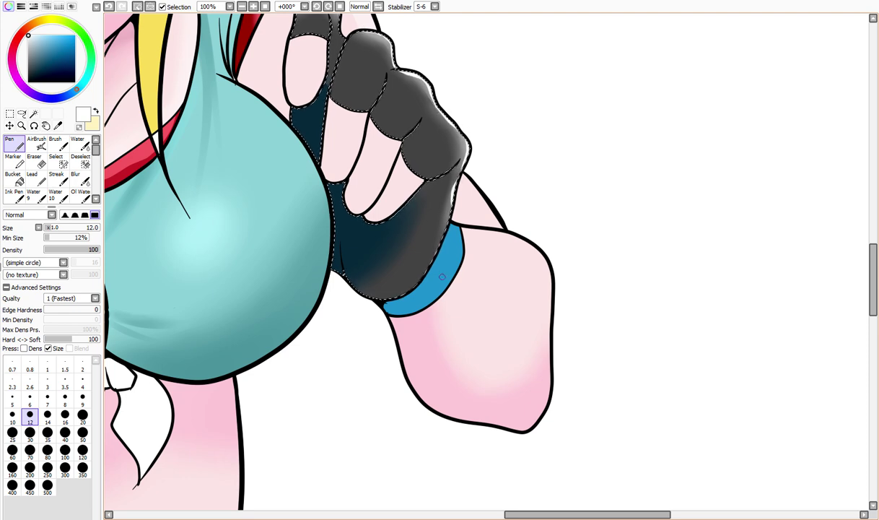
{"action": "scroll", "coordinate": [404, 144], "scroll_direction": "down", "scroll_amount": 8}
{"action": "scroll", "coordinate": [498, 339], "scroll_direction": "up", "scroll_amount": 12}
{"action": "scroll", "coordinate": [477, 251], "scroll_direction": "down", "scroll_amount": 8}
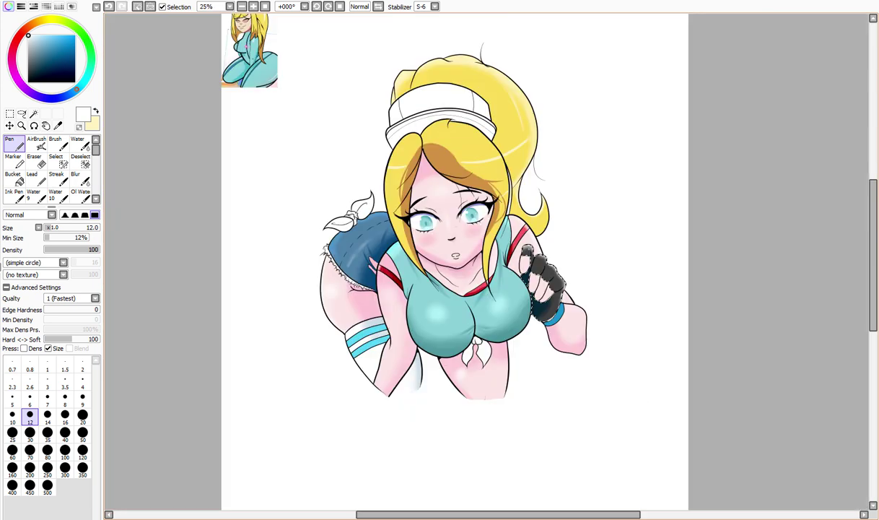
Step: Sample the pink skin shadow colour and shade the sides of the bare fingers with the Brush at size 20
{"action": "scroll", "coordinate": [552, 410], "scroll_direction": "up", "scroll_amount": 6}
{"action": "left_click", "coordinate": [553, 410], "text": "alt"}
{"action": "scroll", "coordinate": [552, 410], "scroll_direction": "up", "scroll_amount": 2}
{"action": "left_click_drag", "start_coordinate": [481, 117], "coordinate": [498, 216]}
{"action": "left_click_drag", "start_coordinate": [566, 235], "coordinate": [552, 354]}
{"action": "mouse_move", "coordinate": [628, 288]}
{"action": "left_mouse_down"}
{"action": "mouse_move", "coordinate": [602, 418]}
{"action": "mouse_move", "coordinate": [588, 296]}
{"action": "left_mouse_up"}
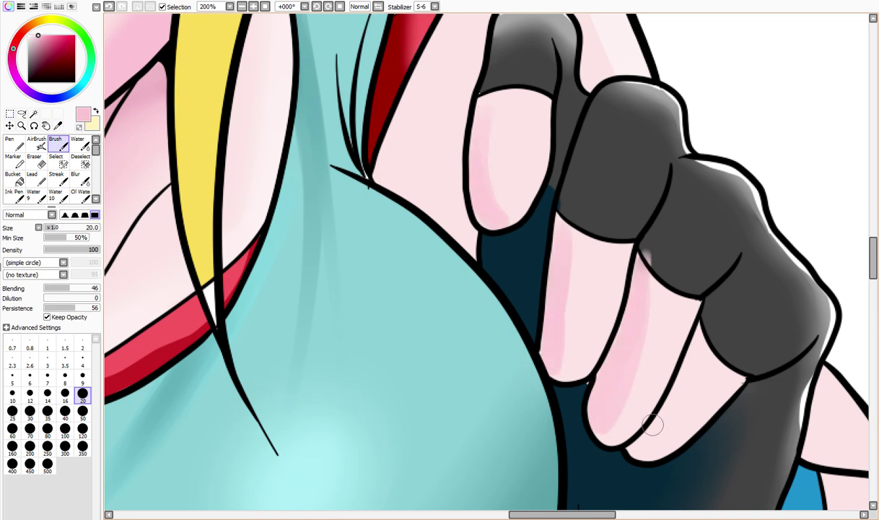
{"action": "left_click_drag", "start_coordinate": [661, 390], "coordinate": [650, 311]}
Step: Select the underside of the cap's brim and fill it with grey using the Bucket
{"action": "key", "text": "n"}
{"action": "scroll", "coordinate": [650, 361], "scroll_direction": "down", "scroll_amount": 4}
{"action": "scroll", "coordinate": [650, 361], "scroll_direction": "down", "scroll_amount": 2}
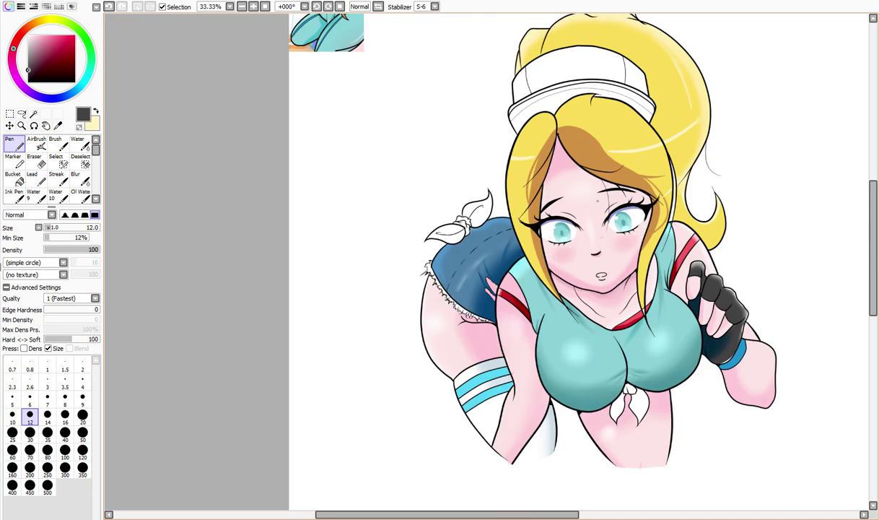
{"action": "scroll", "coordinate": [554, 160], "scroll_direction": "up", "scroll_amount": 4}
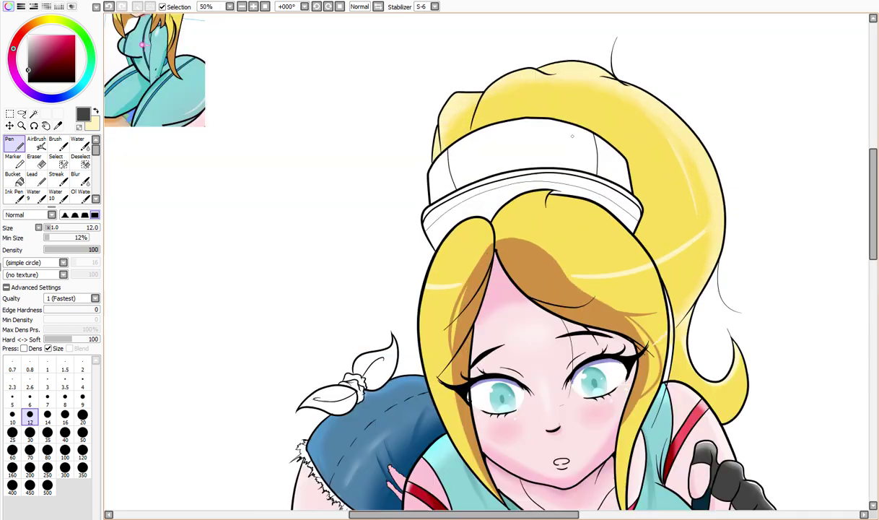
{"action": "key", "text": "g"}
{"action": "left_click", "coordinate": [555, 161]}
{"action": "scroll", "coordinate": [491, 259], "scroll_direction": "down", "scroll_amount": 5}
{"action": "scroll", "coordinate": [505, 304], "scroll_direction": "up", "scroll_amount": 3}
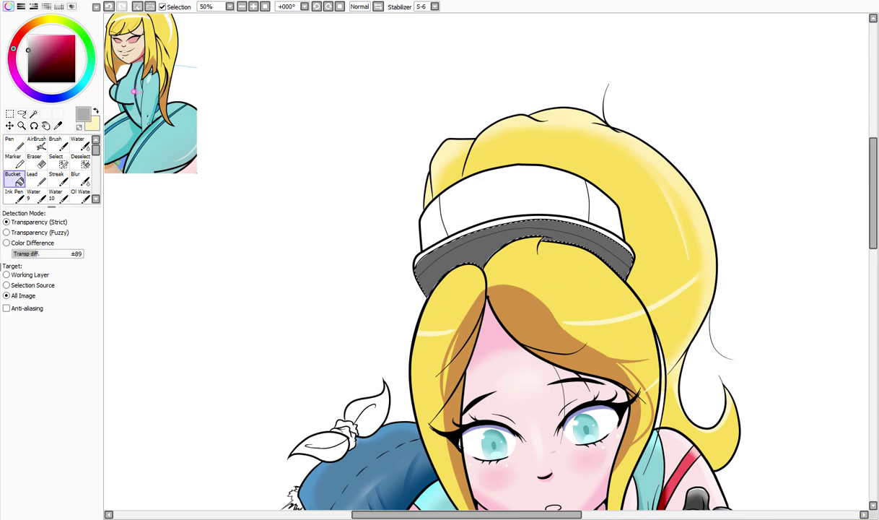
{"action": "scroll", "coordinate": [505, 303], "scroll_direction": "down", "scroll_amount": 3}
{"action": "scroll", "coordinate": [505, 303], "scroll_direction": "up", "scroll_amount": 3}
{"action": "scroll", "coordinate": [505, 303], "scroll_direction": "down", "scroll_amount": 2}
Step: Paint a darker grey hair shadow on the brim's underside along the hair with the Pen at size 16
{"action": "key", "text": "n"}
{"action": "scroll", "coordinate": [621, 269], "scroll_direction": "up", "scroll_amount": 4}
{"action": "key", "text": "bracketright"}
{"action": "key", "text": "bracketright"}
{"action": "key", "text": "g"}
{"action": "key", "text": "n"}
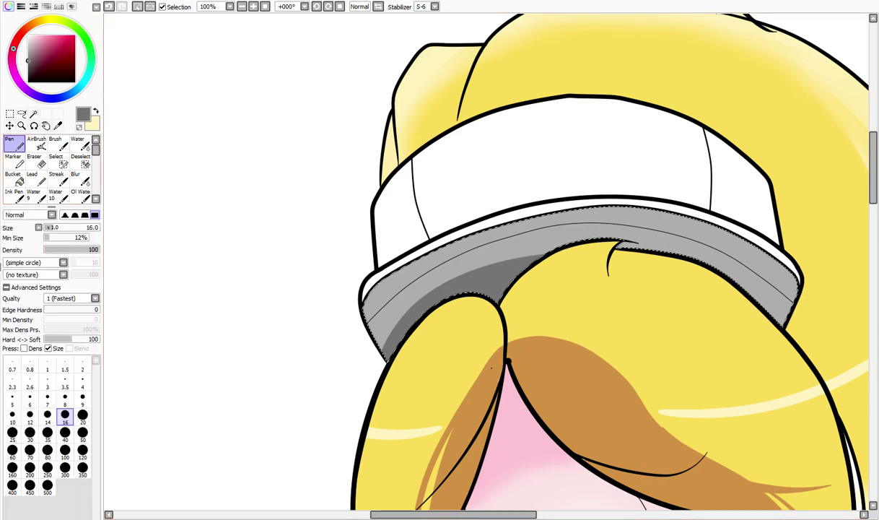
{"action": "scroll", "coordinate": [671, 246], "scroll_direction": "down", "scroll_amount": 5}
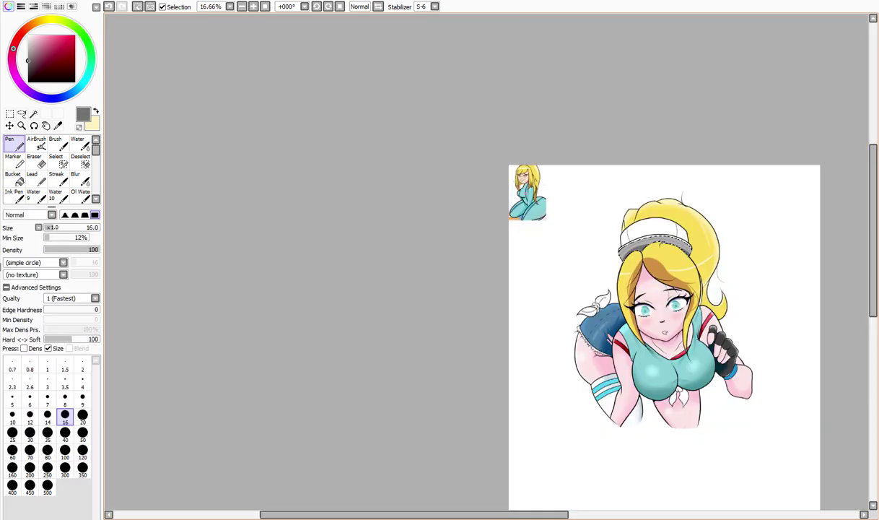
{"action": "scroll", "coordinate": [649, 265], "scroll_direction": "up", "scroll_amount": 5}
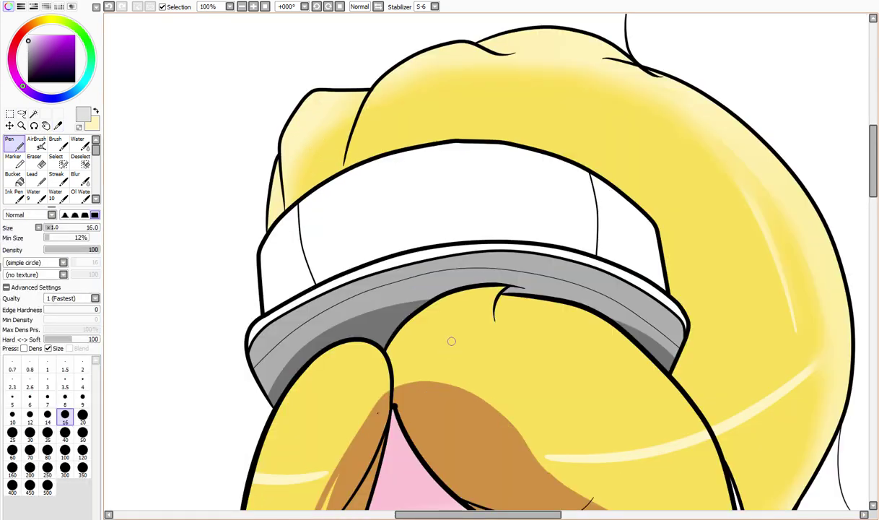
Step: Shade the white crown of the cap with soft light grey along its edges and clear the selection
{"action": "left_click", "coordinate": [448, 202]}
{"action": "left_click", "coordinate": [41, 144]}
{"action": "mouse_move", "coordinate": [274, 281]}
{"action": "left_mouse_down"}
{"action": "mouse_move", "coordinate": [434, 230]}
{"action": "mouse_move", "coordinate": [324, 255]}
{"action": "mouse_move", "coordinate": [618, 239]}
{"action": "left_mouse_up"}
{"action": "key", "text": "b"}
{"action": "scroll", "coordinate": [618, 239], "scroll_direction": "down", "scroll_amount": 6}
{"action": "key", "text": "m"}
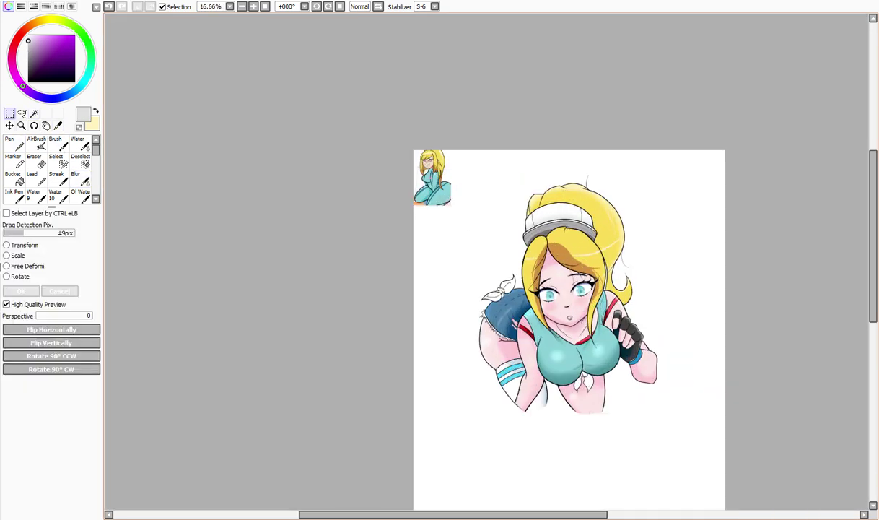
Step: Select the white ribbon bow behind the shorts and shade its edge and knot light grey with the Pen at size 16
{"action": "scroll", "coordinate": [566, 246], "scroll_direction": "up", "scroll_amount": 5}
{"action": "key", "text": "w"}
{"action": "left_click", "coordinate": [369, 462]}
{"action": "scroll", "coordinate": [368, 462], "scroll_direction": "up", "scroll_amount": 1}
{"action": "scroll", "coordinate": [434, 325], "scroll_direction": "up", "scroll_amount": 1}
{"action": "key", "text": "n"}
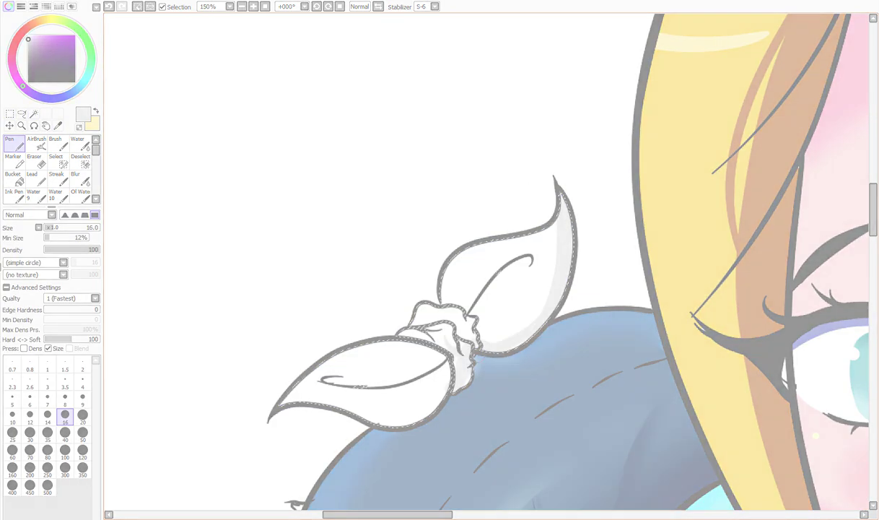